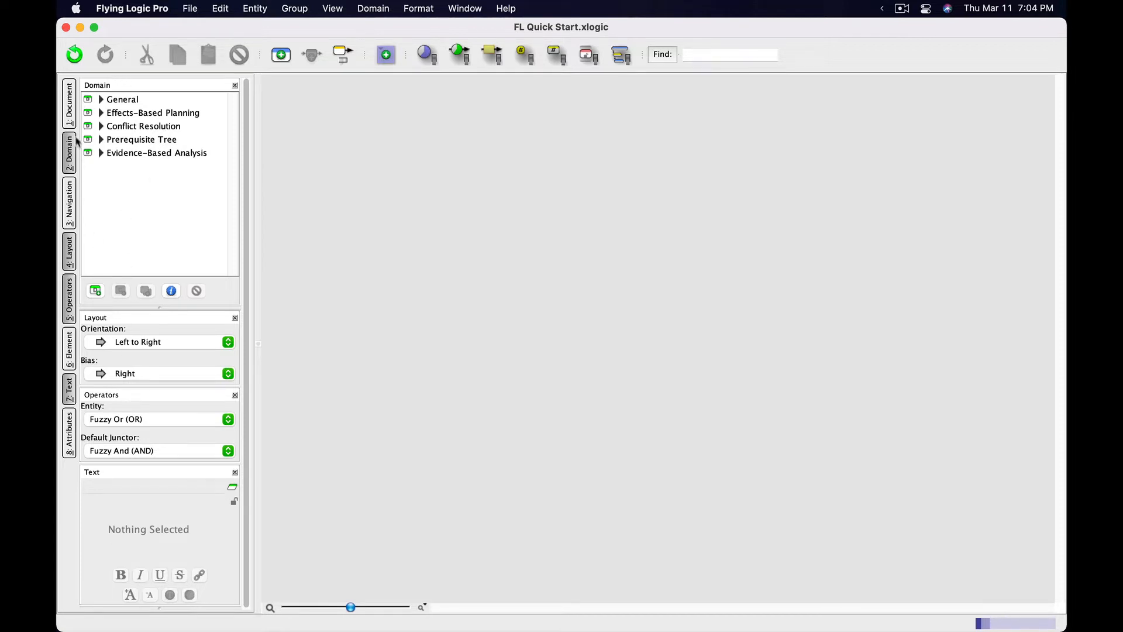
# Show and hide the Document frame and the Navigation frame in the sidebar.
pyautogui.click(70, 112)
pyautogui.click(72, 113)
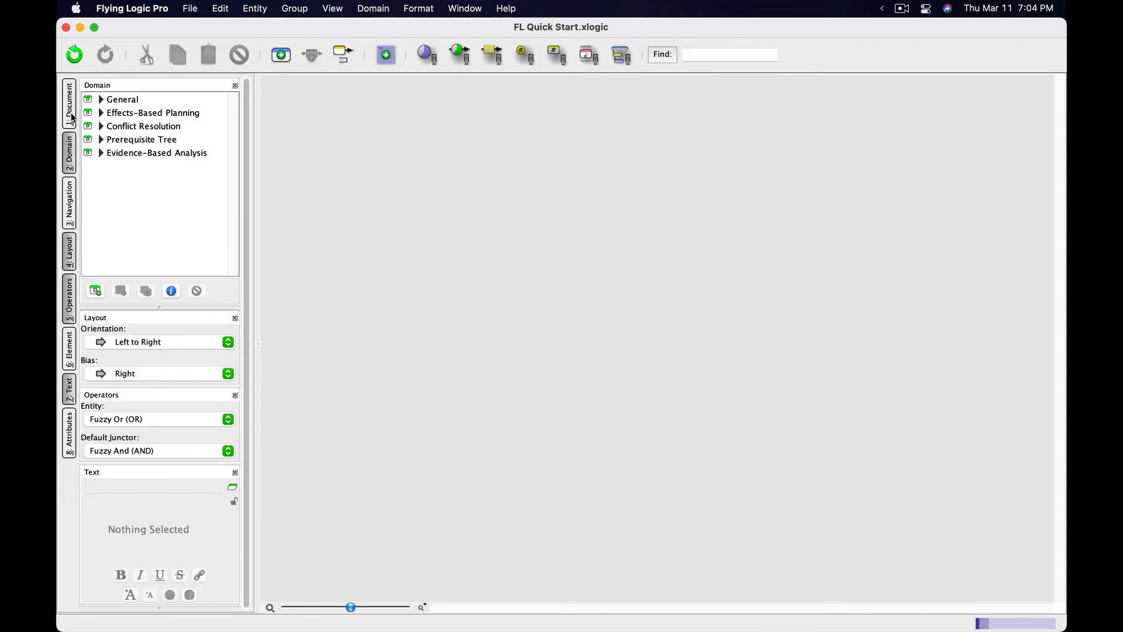
pyautogui.click(71, 112)
pyautogui.click(71, 112)
pyautogui.click(70, 202)
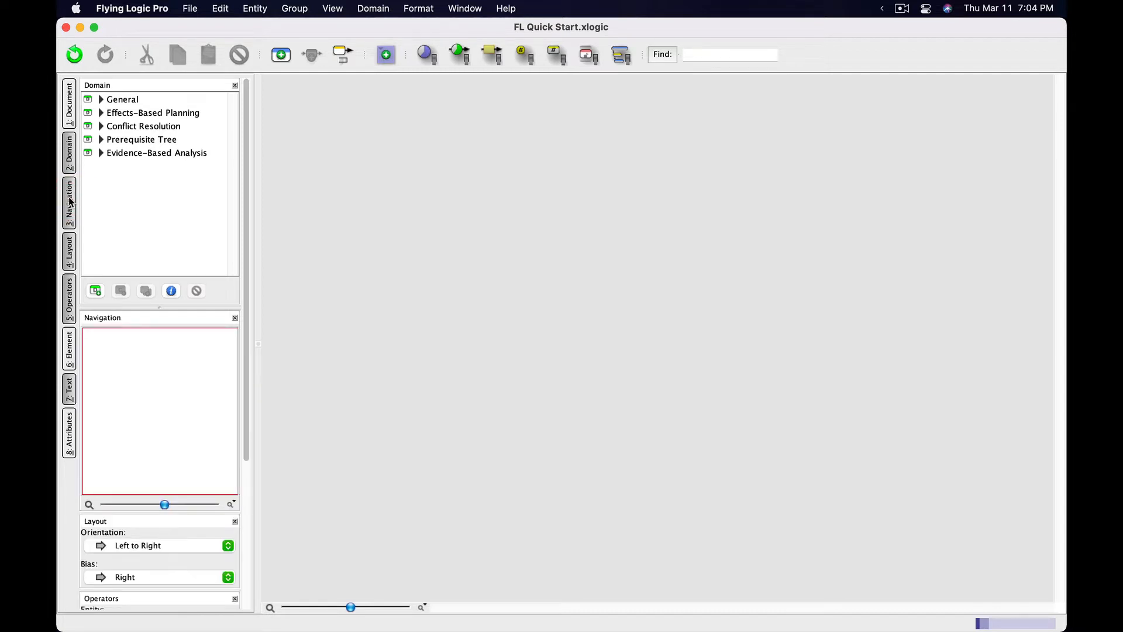
pyautogui.click(70, 202)
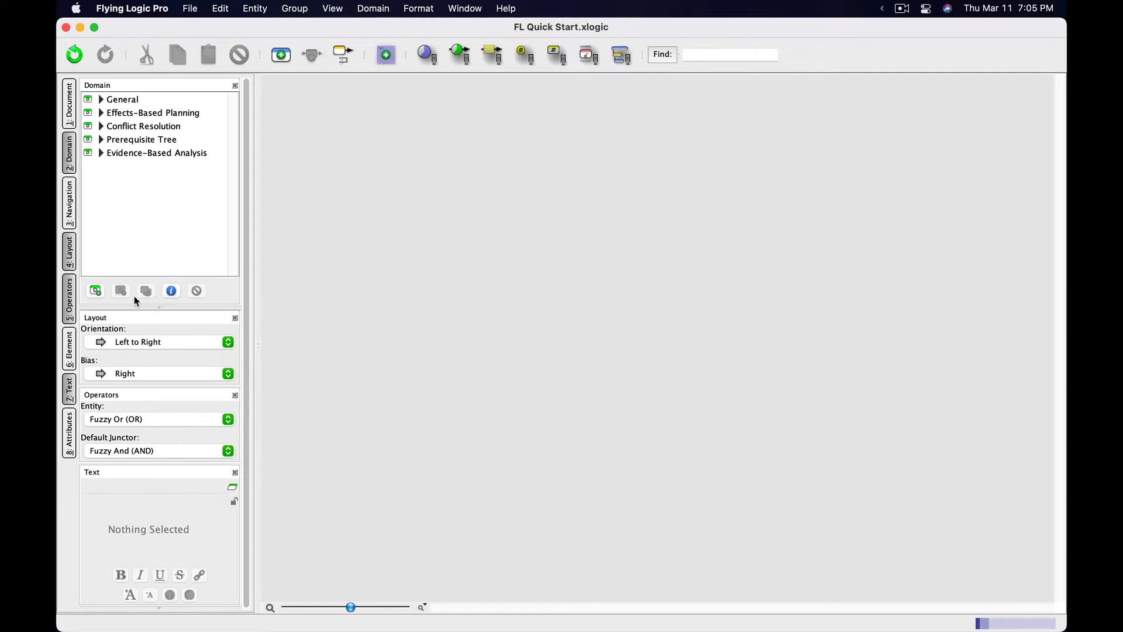
# Expand the Effects-Based Planning domain and add a Goal entity to the empty canvas.
pyautogui.click(99, 112)
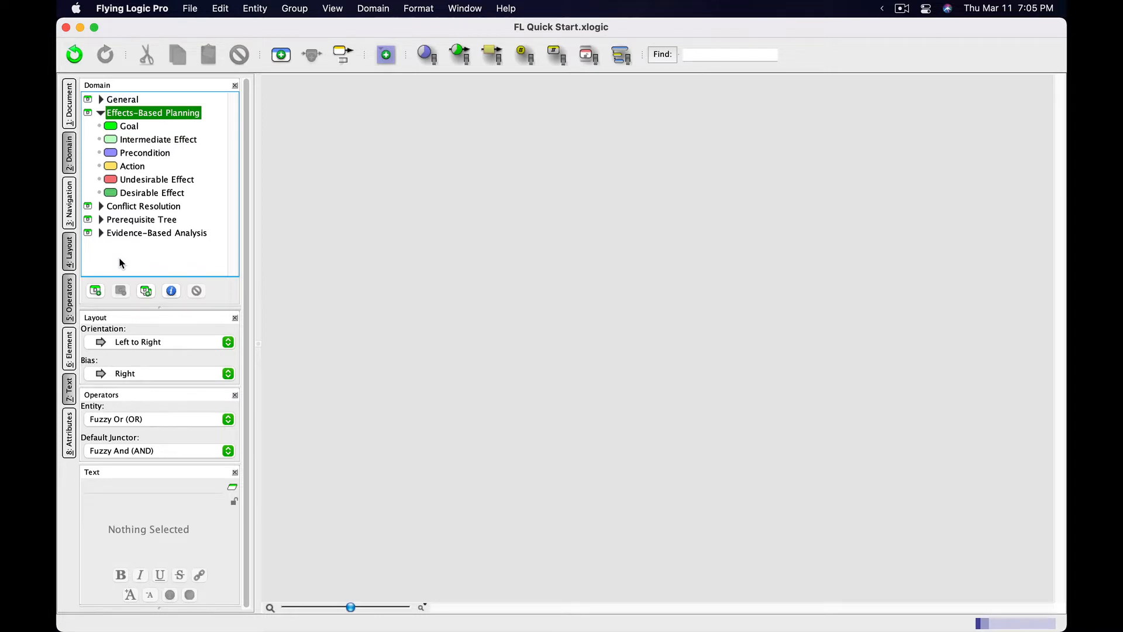
pyautogui.moveTo(113, 130); pyautogui.dragTo(288, 100)
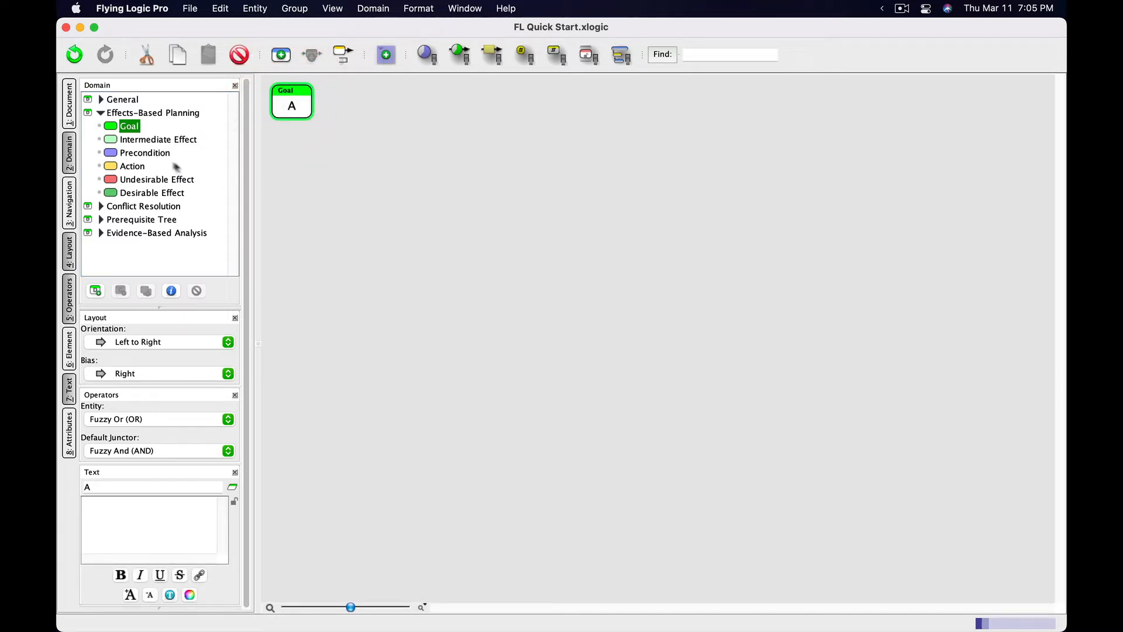
# Add a second Goal entity to the canvas and delete it again.
pyautogui.moveTo(111, 139); pyautogui.dragTo(501, 211)
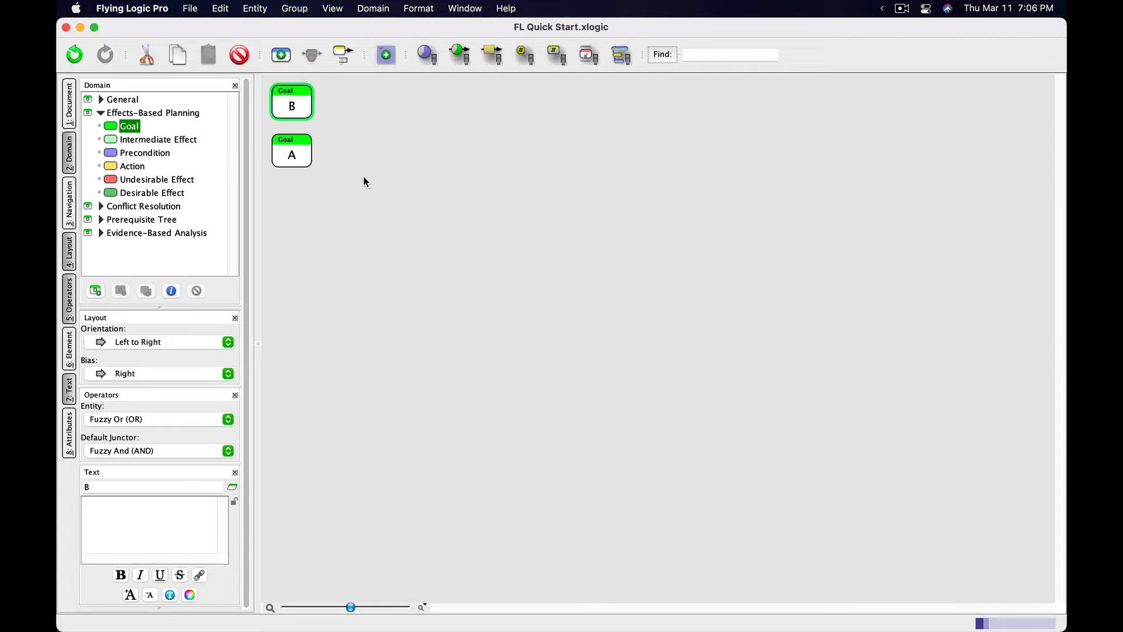
pyautogui.press('BackSpace')
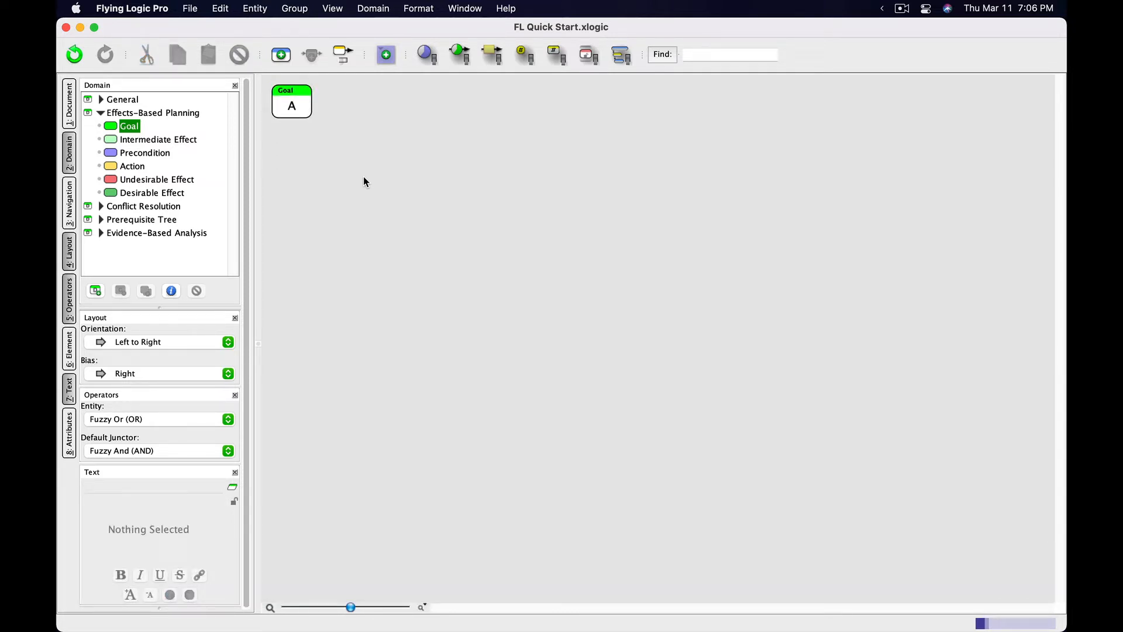
# Title the remaining Goal entity "I have a hot cup of tea." and deselect it.
pyautogui.click(293, 104)
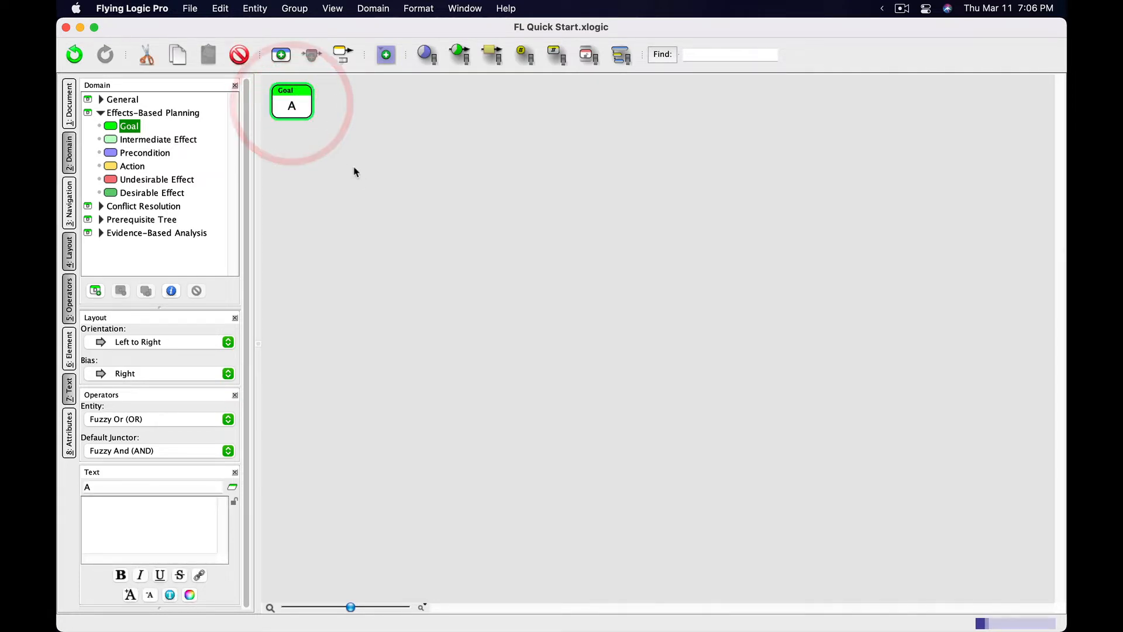
pyautogui.press('Tab')
pyautogui.write('I')
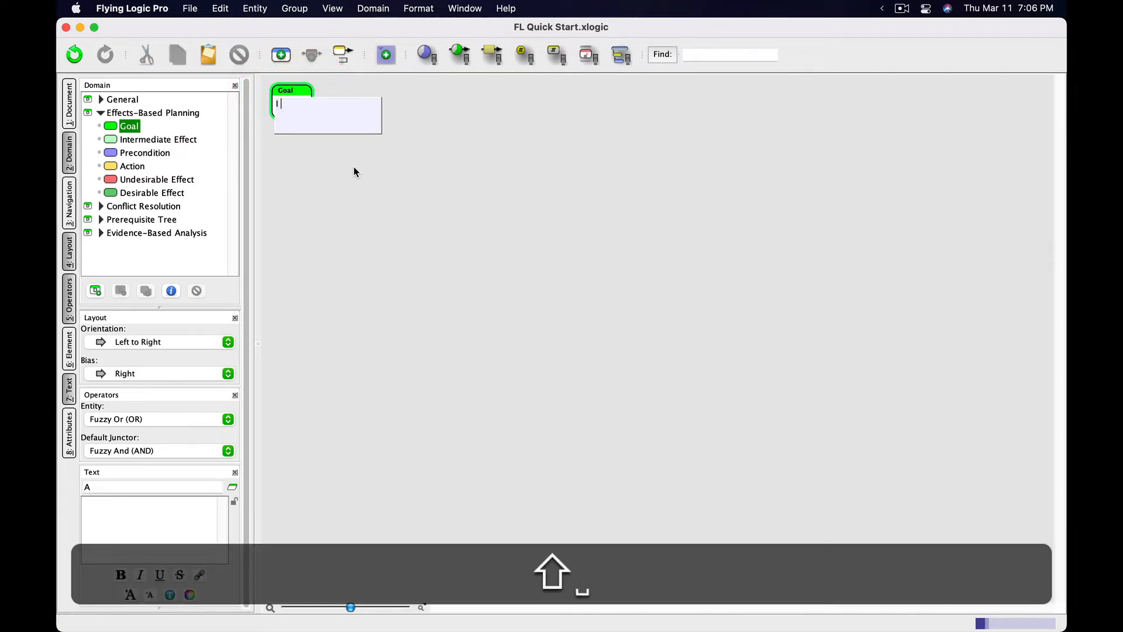
pyautogui.write(' have a hot cup of tea.')
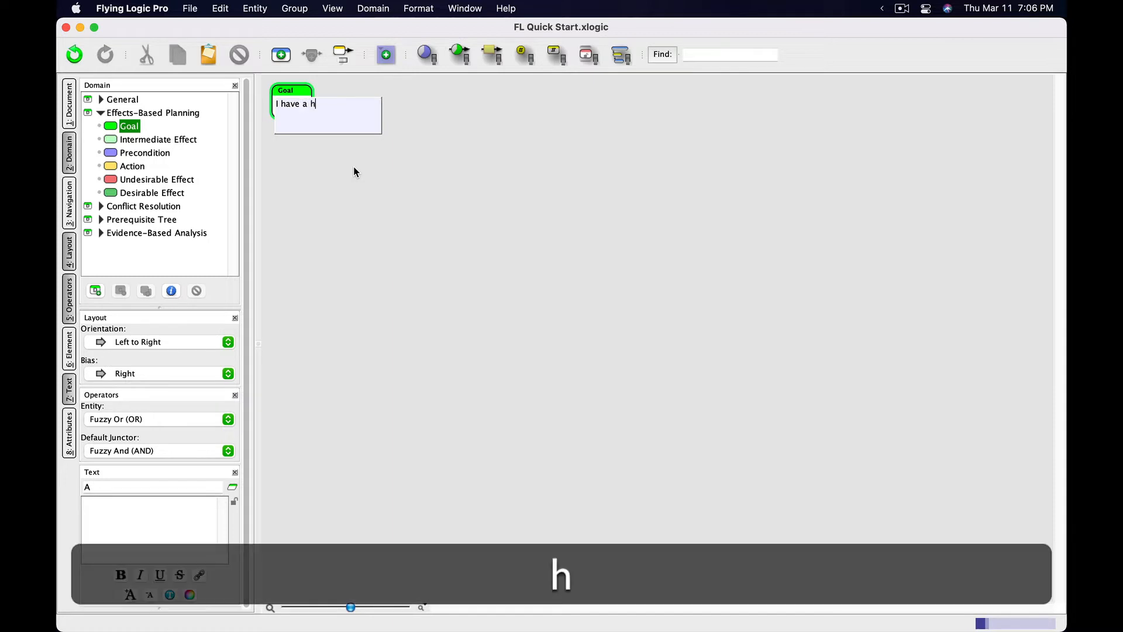
pyautogui.press('Return')
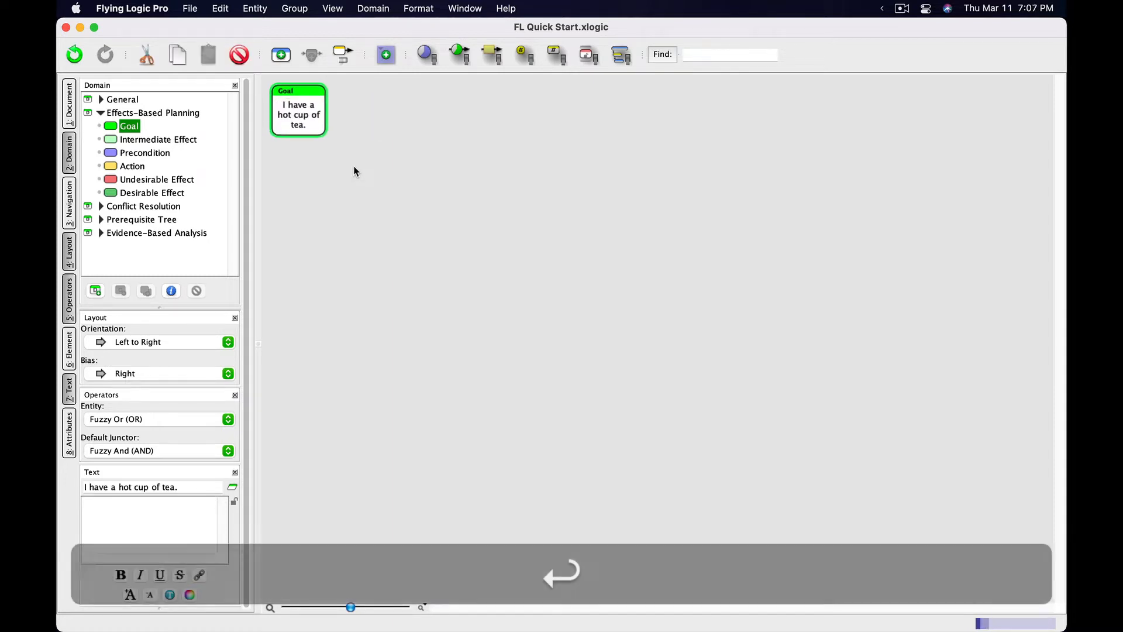
pyautogui.click(352, 169)
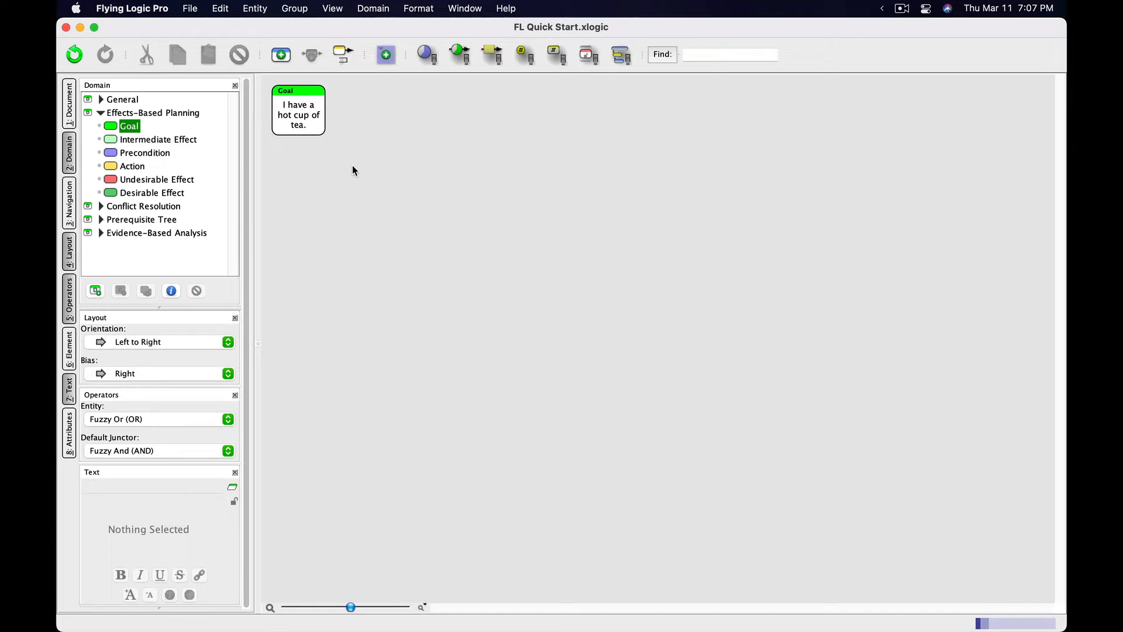
# Try out adding a Precondition entity with undo and redo, and delete the entity again.
pyautogui.moveTo(144, 153); pyautogui.dragTo(378, 193)
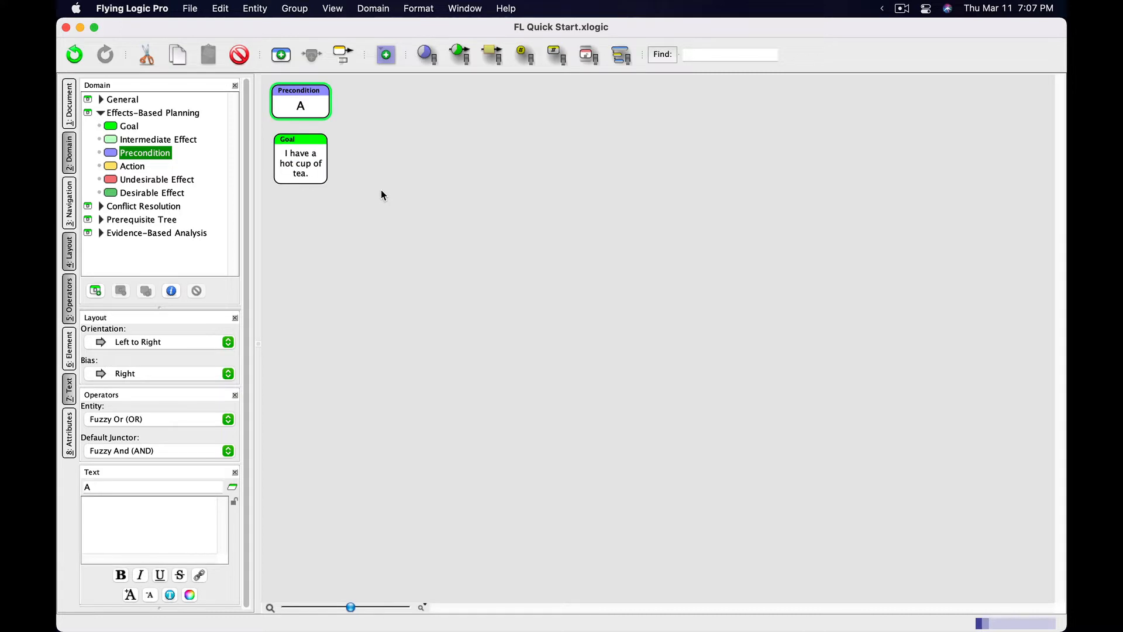
pyautogui.press('super+z')
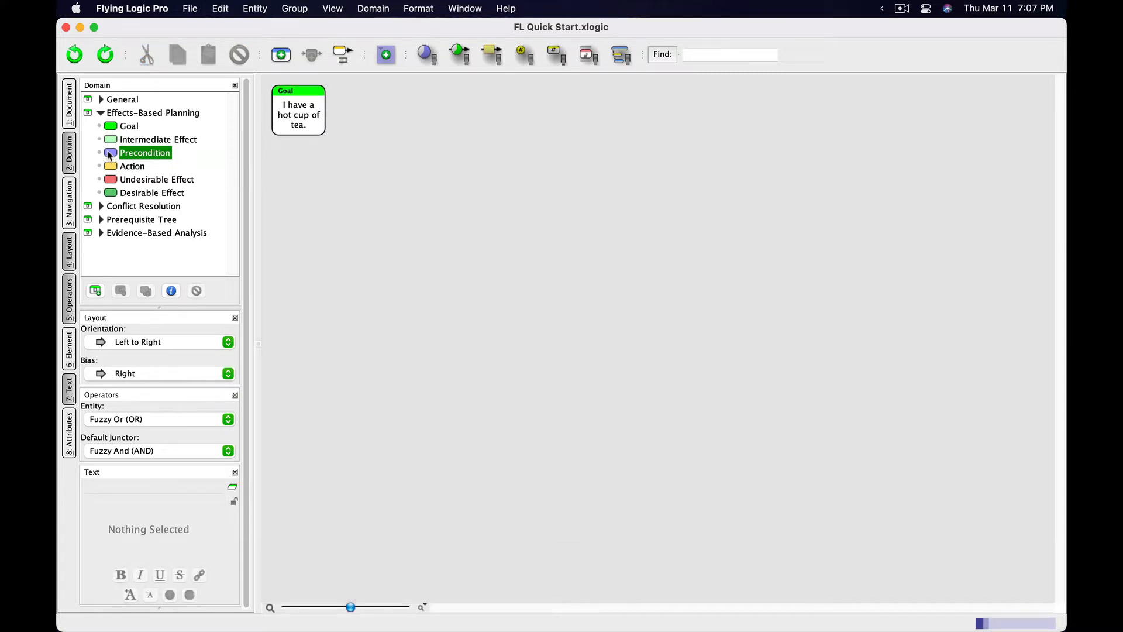
pyautogui.press('super+shift+z')
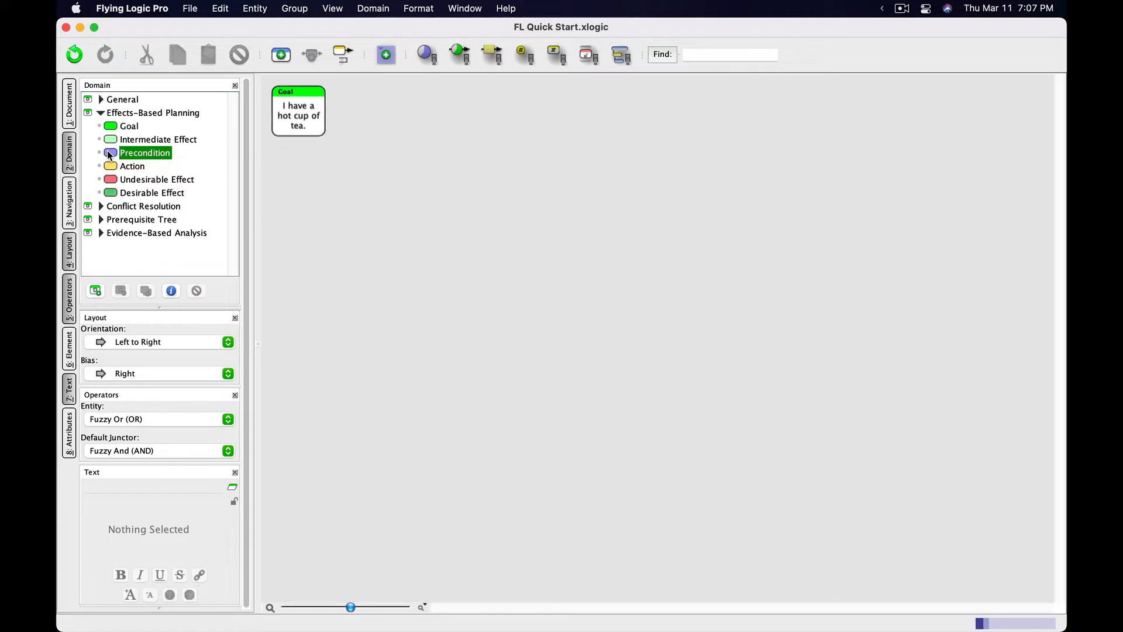
pyautogui.moveTo(111, 152); pyautogui.dragTo(169, 152)
pyautogui.click(302, 101)
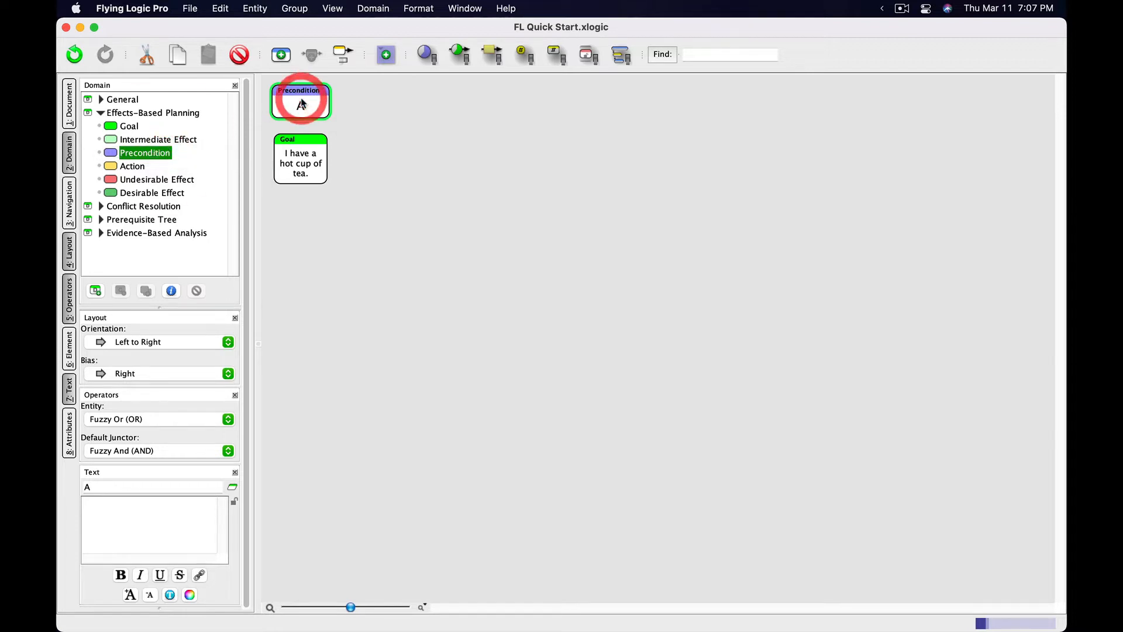
pyautogui.press('BackSpace')
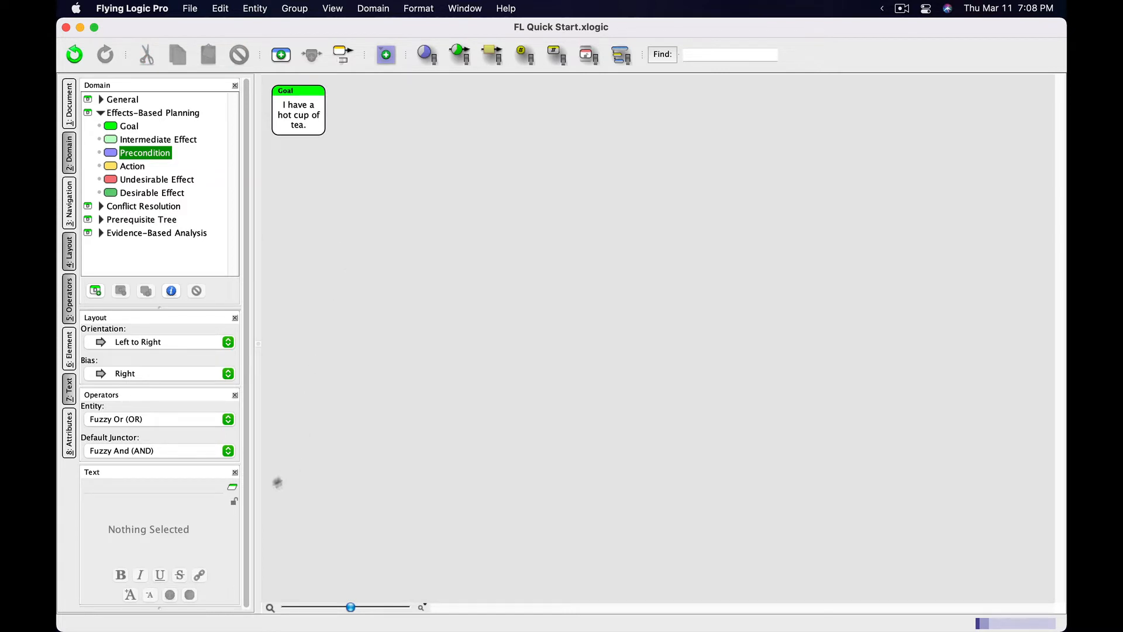
# Start quick creation of Precondition entities without edges and create one titled "I have a source of water.".
pyautogui.click(232, 487)
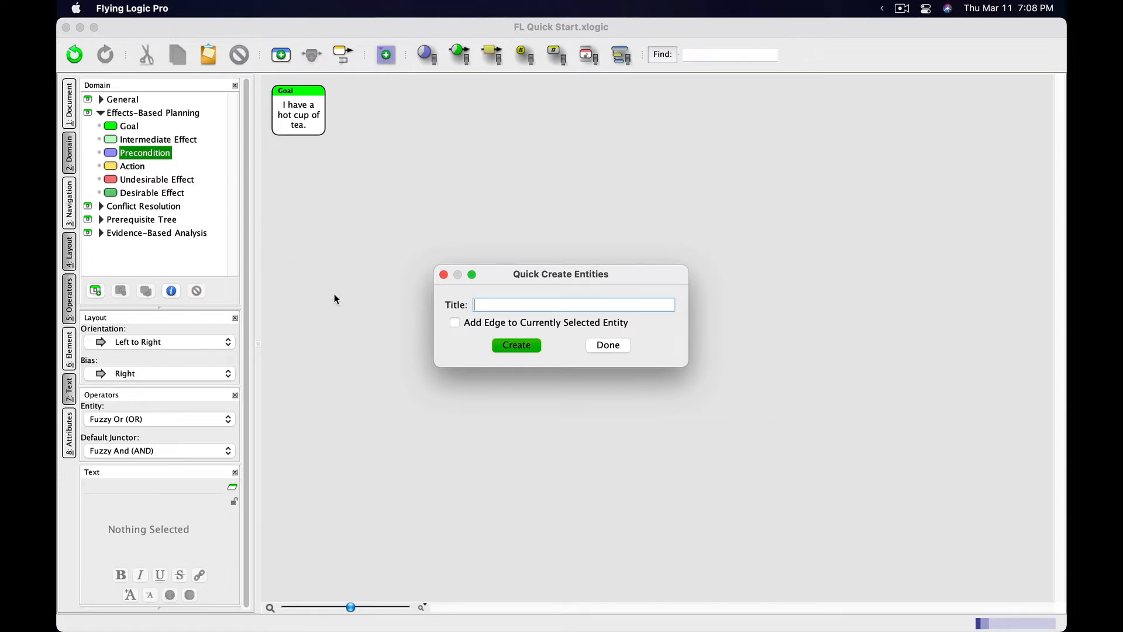
pyautogui.click(455, 323)
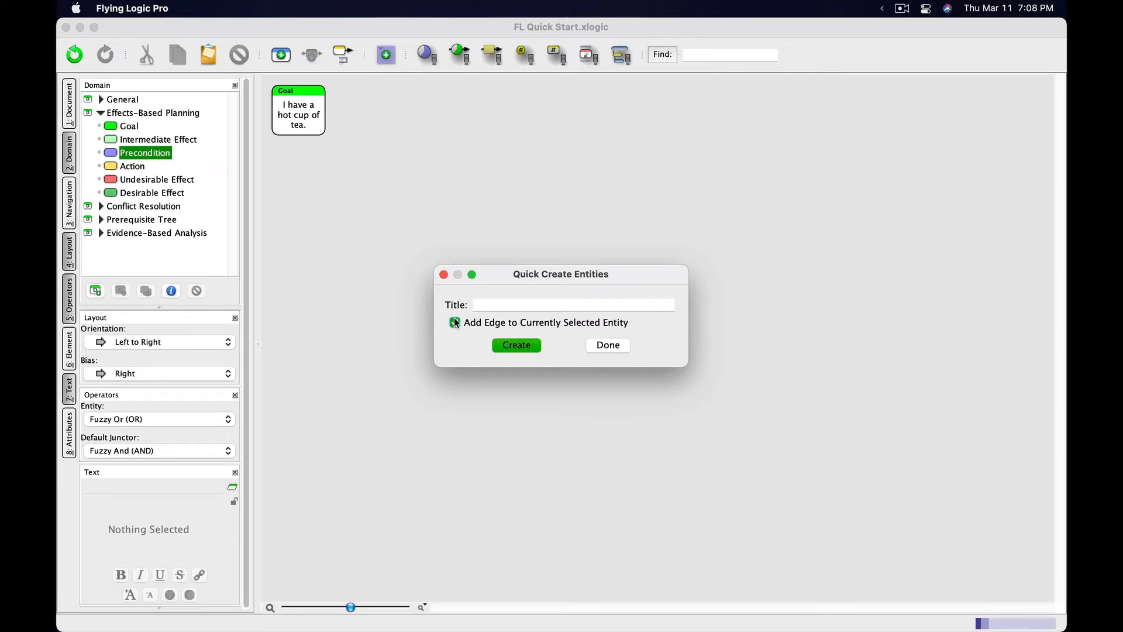
pyautogui.click(455, 323)
pyautogui.click(497, 298)
pyautogui.write('I ')
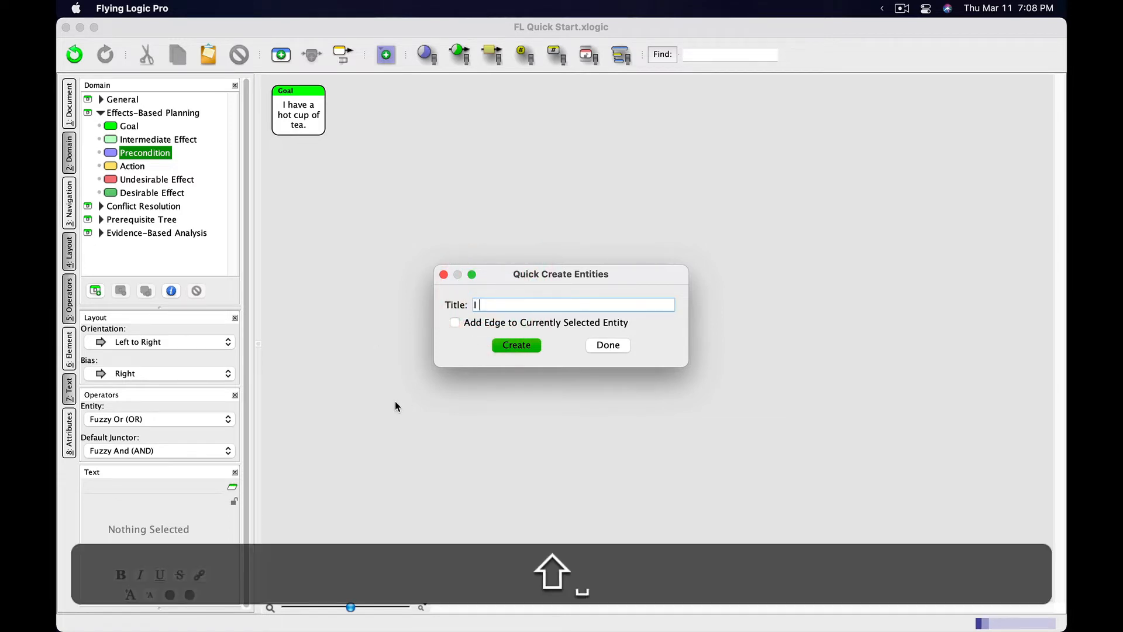
pyautogui.write('have a source of water.')
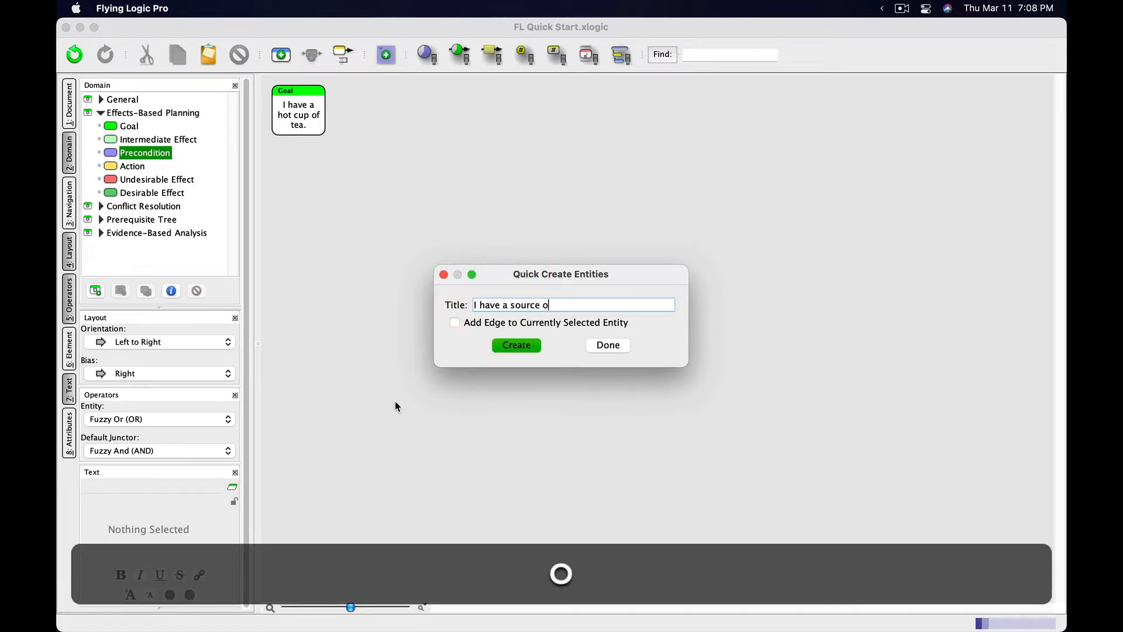
pyautogui.press('Return')
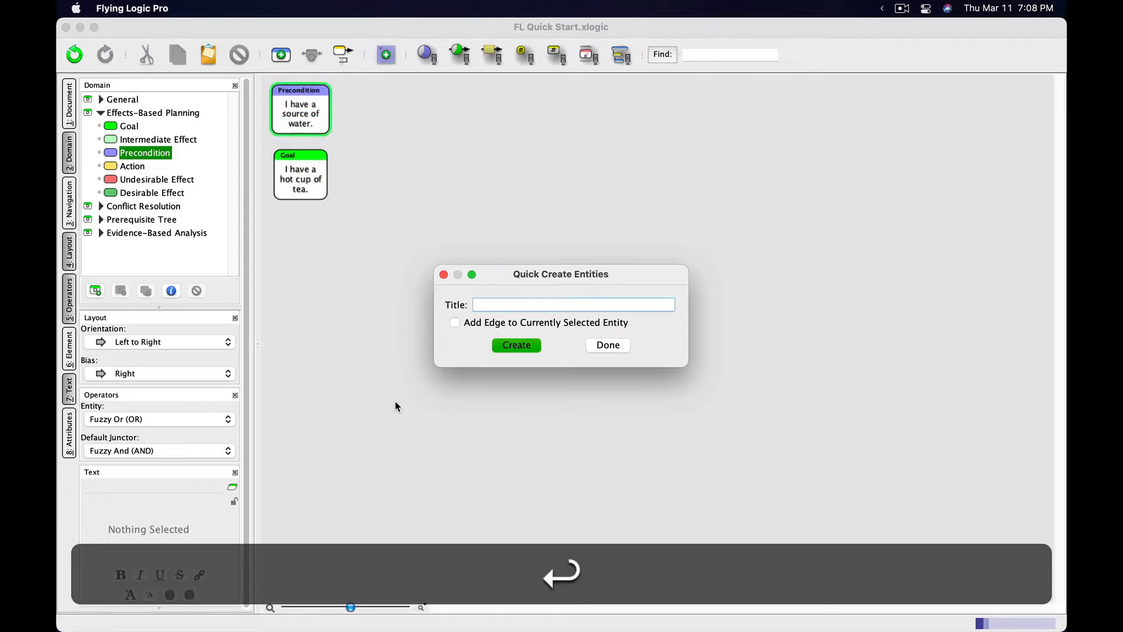
# Quick-create two more Precondition entities titled "I have a pot." and "I have a stove.".
pyautogui.write('I have')
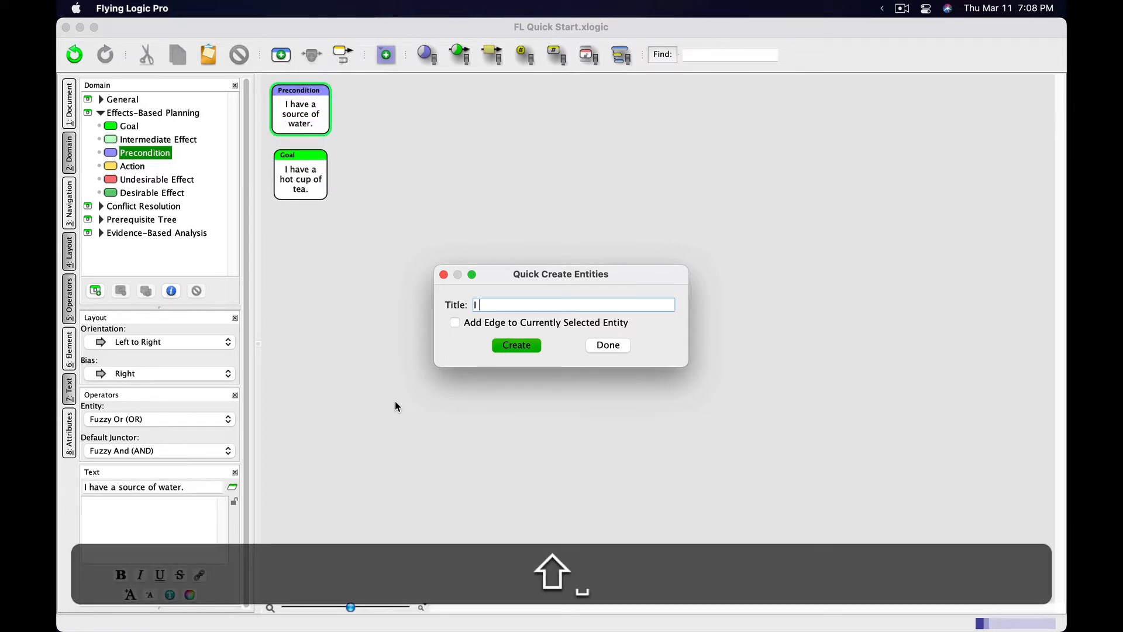
pyautogui.press('Return')
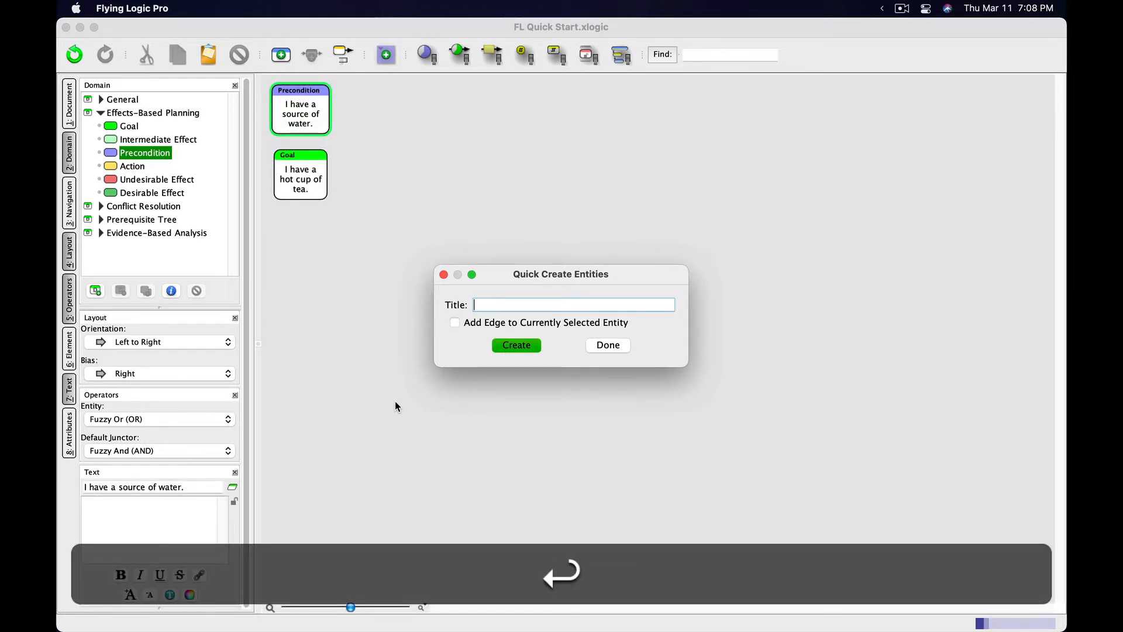
pyautogui.write('I have a stove.')
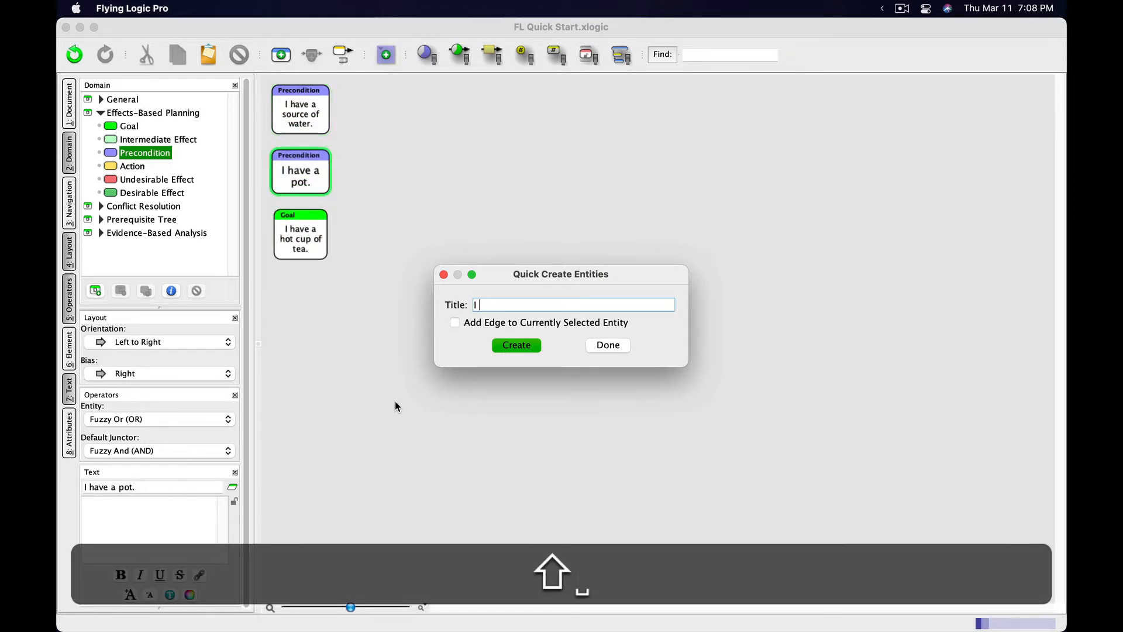
pyautogui.press('Return')
# Quick-create the Preconditions "I have a cup." and "I have a tea bag." and finish the quick creation.
pyautogui.write('I have a cup.')
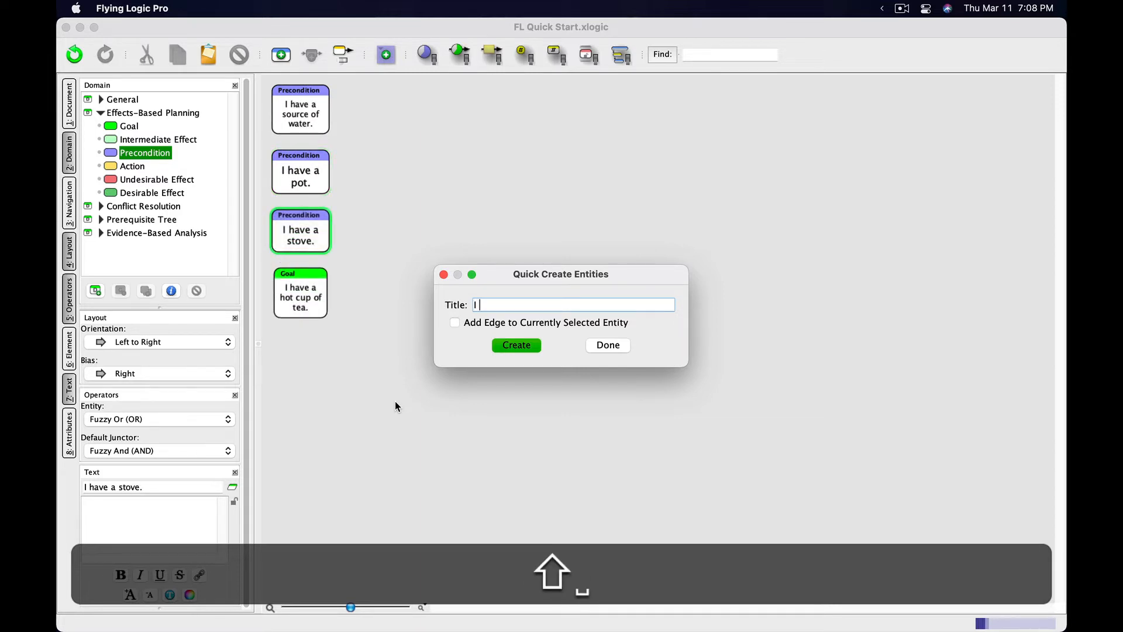
pyautogui.press('Return')
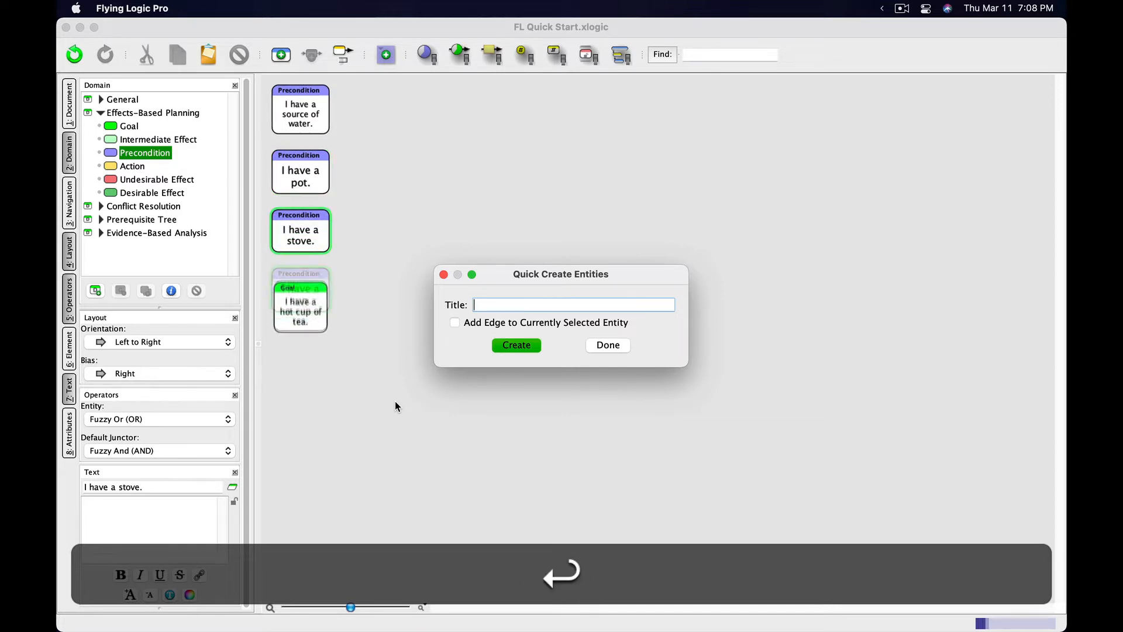
pyautogui.write('I have a t')
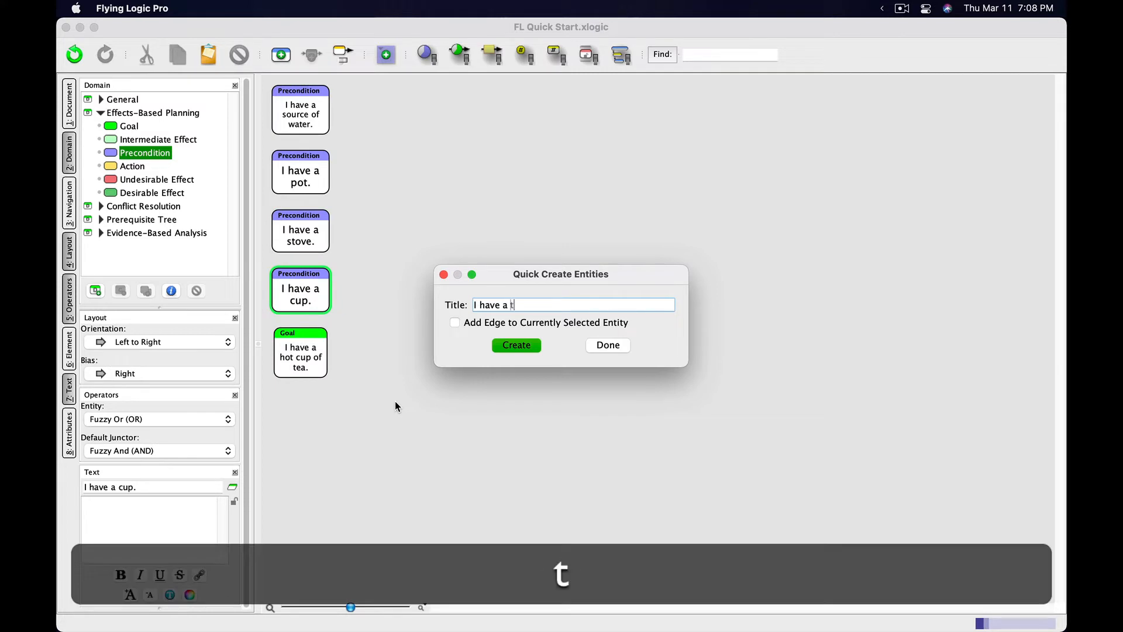
pyautogui.write('ea bag.')
pyautogui.press('Return')
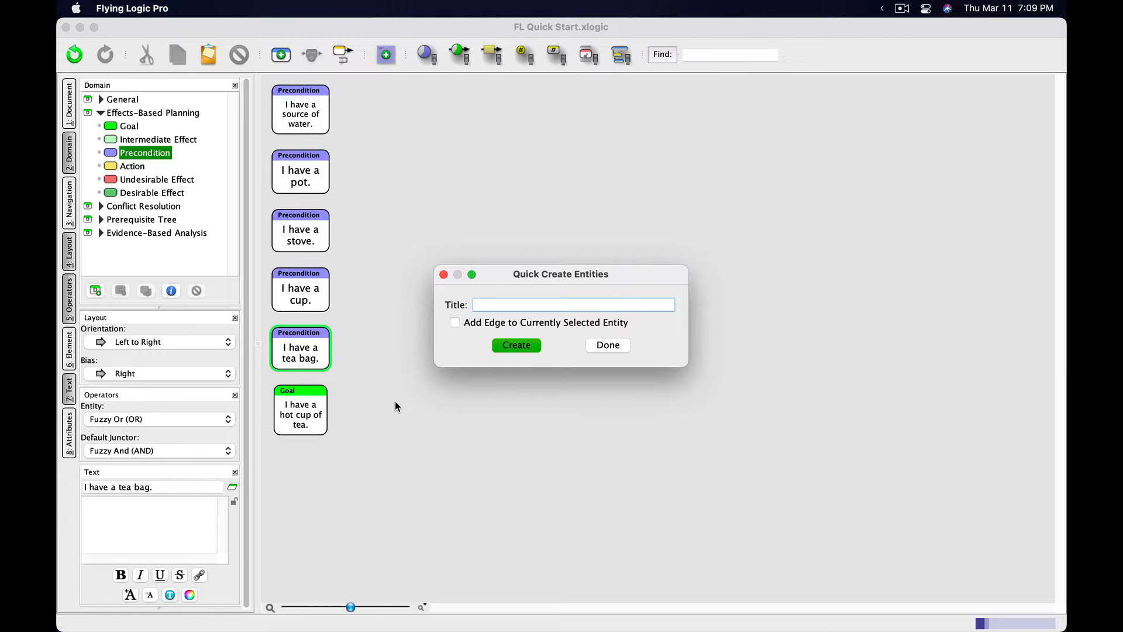
pyautogui.click(598, 345)
pyautogui.click(517, 341)
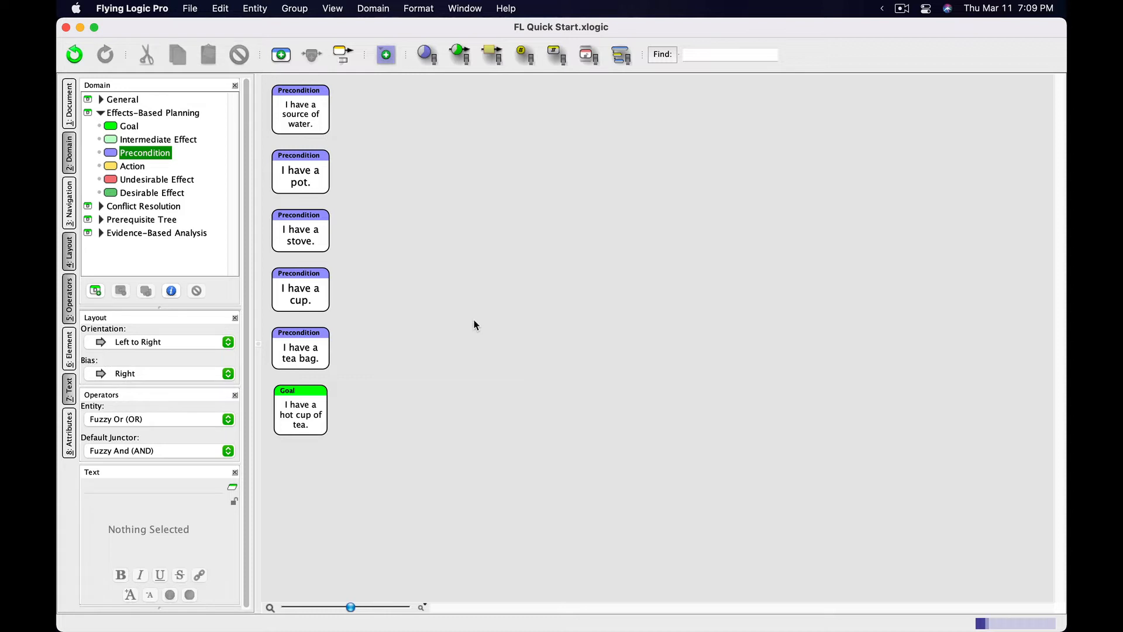
# Add an Action entity leading into the Goal "I have a hot cup of tea." and keep the layout orientation Left to Right.
pyautogui.click(113, 168)
pyautogui.moveTo(113, 168); pyautogui.dragTo(273, 409)
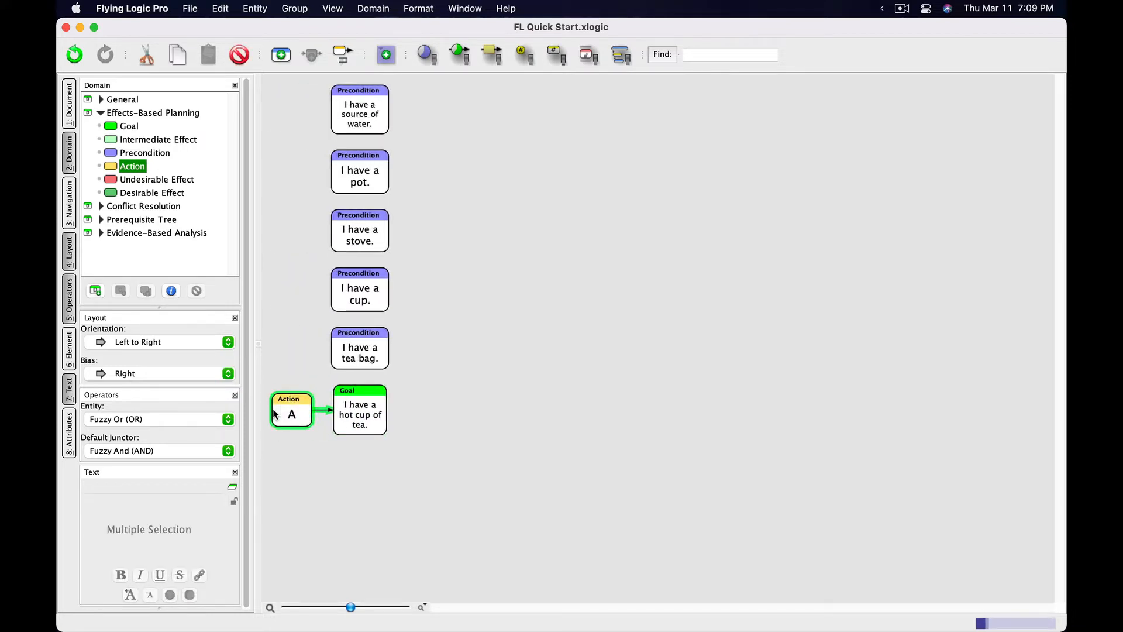
pyautogui.click(125, 343)
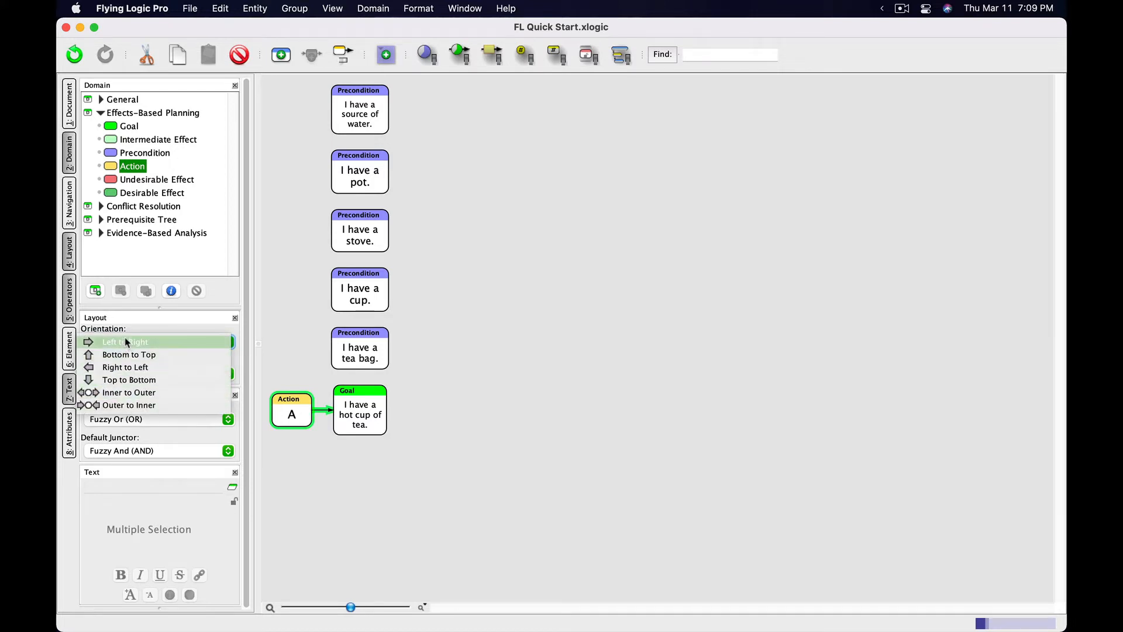
pyautogui.click(125, 342)
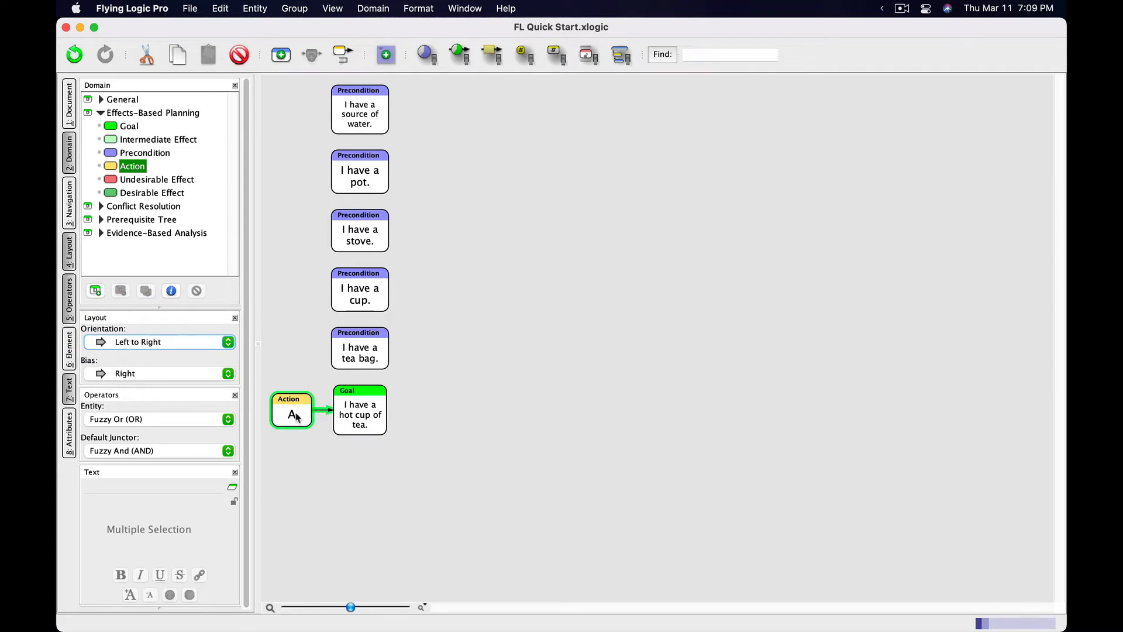
# Title the new Action "I steep a tea bag in a cup of water." and connect the Precondition "I have a tea bag." to its edge.
pyautogui.doubleClick(294, 415)
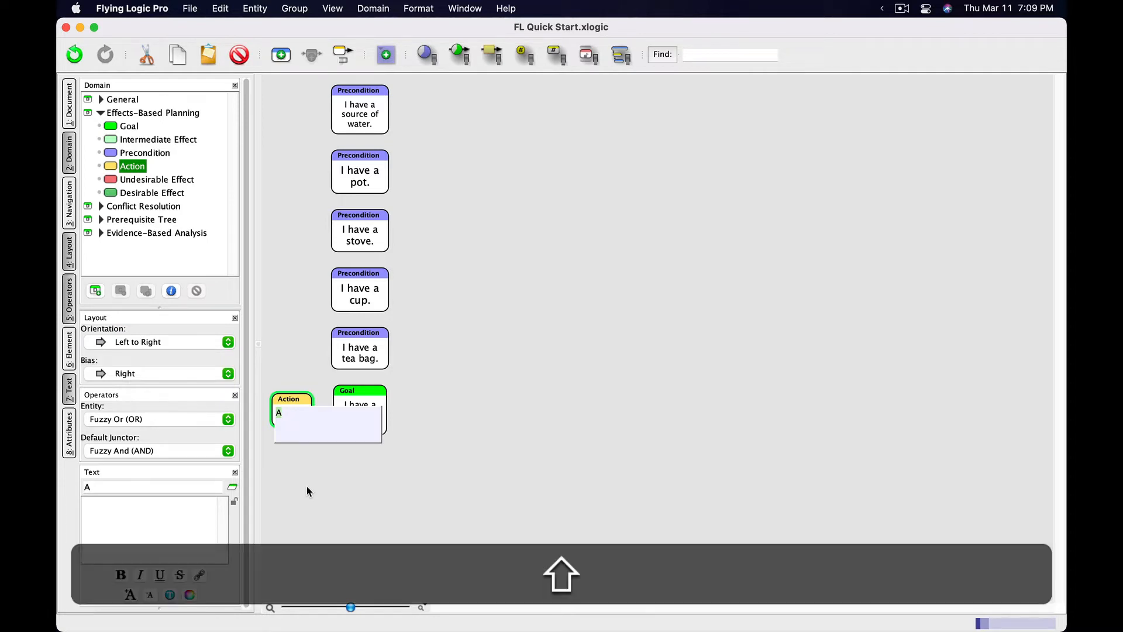
pyautogui.write('I steep a tea bag in a cup of water.')
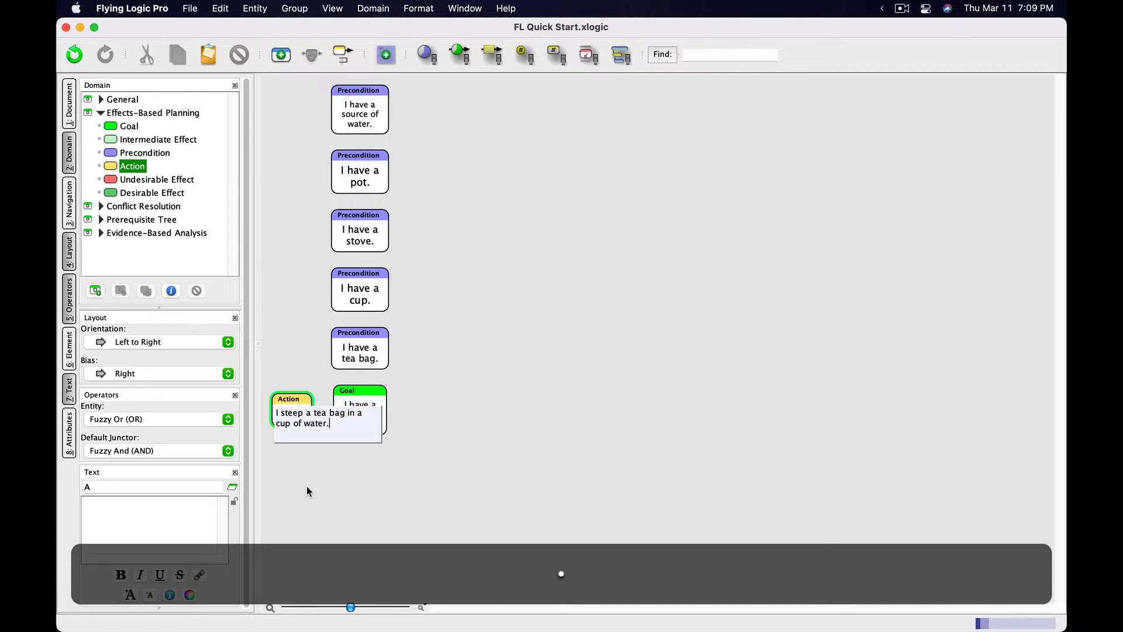
pyautogui.press('Return')
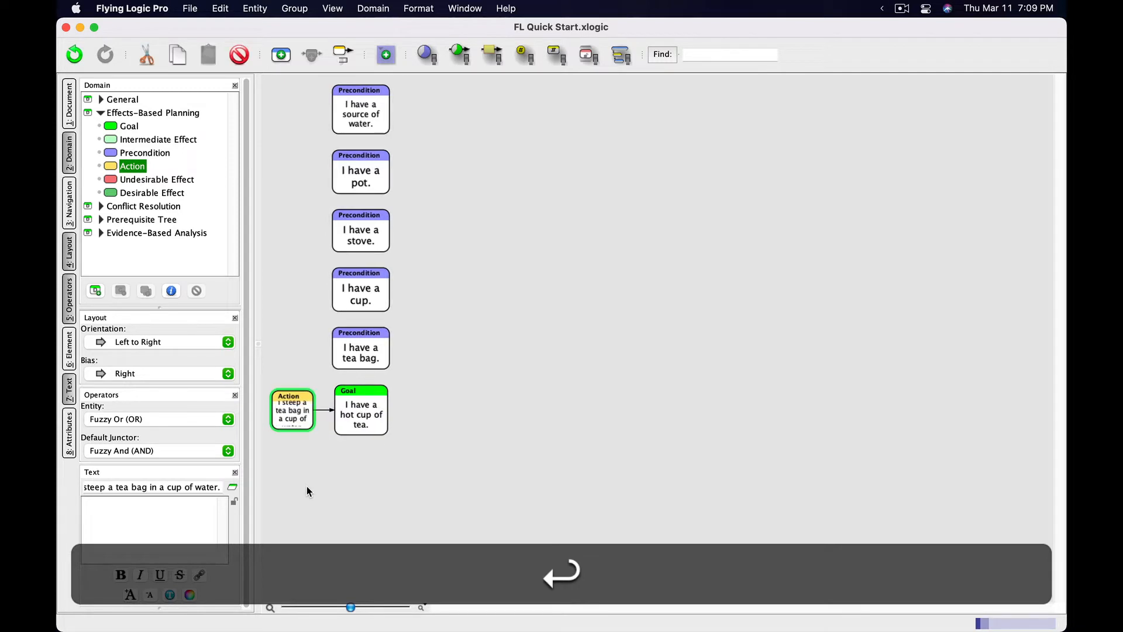
pyautogui.click(312, 491)
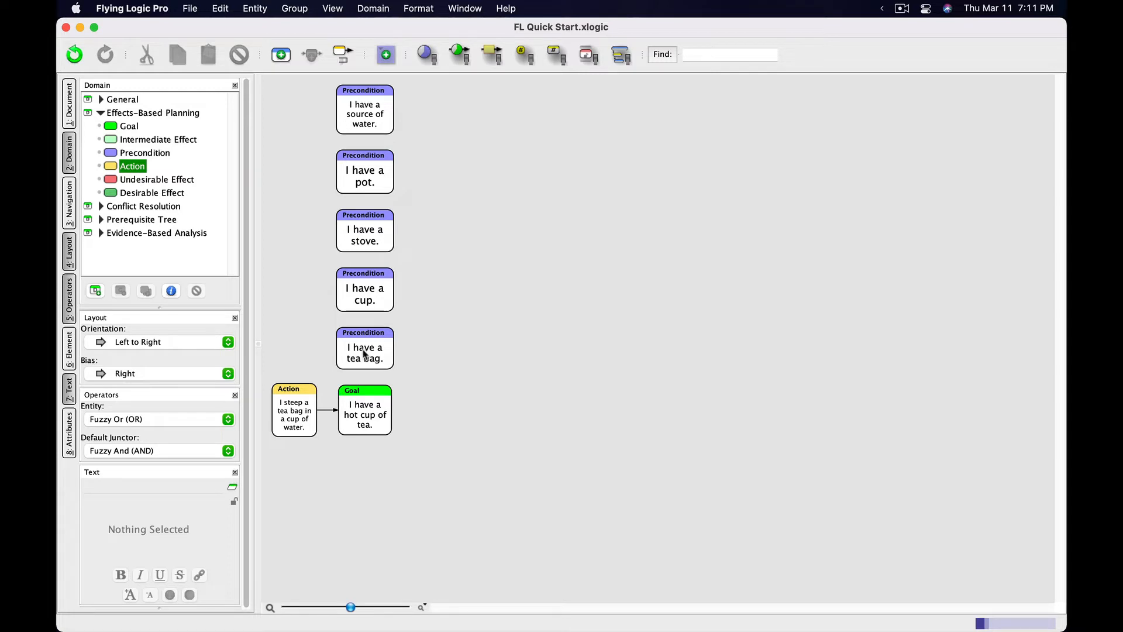
pyautogui.moveTo(363, 353); pyautogui.dragTo(328, 411)
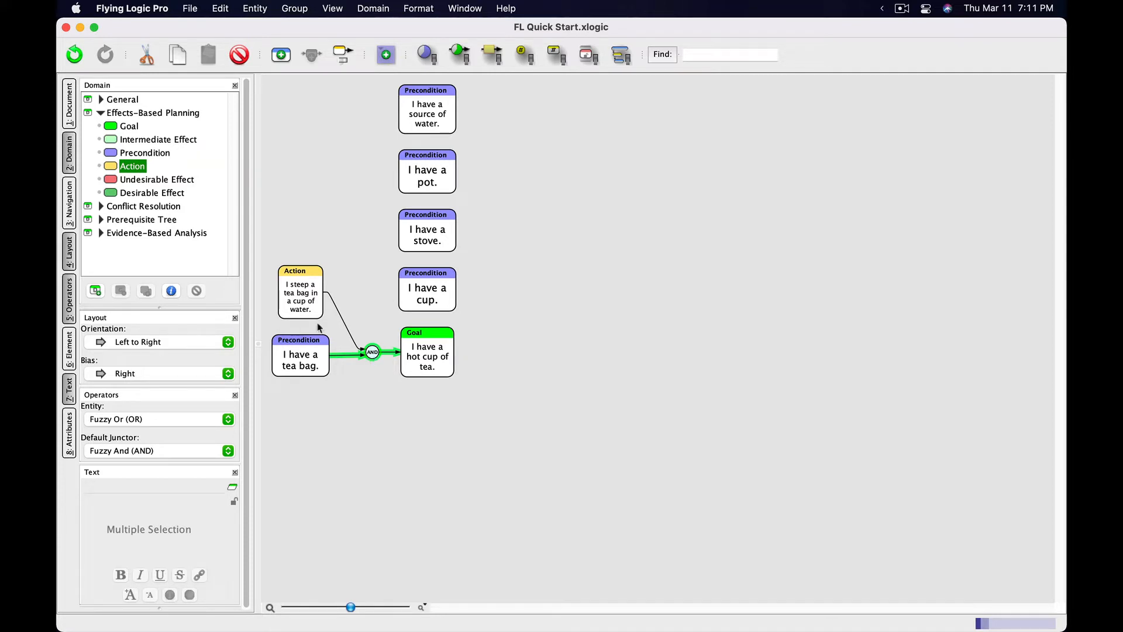
# Examine the Action and tea bag Precondition that jointly lead through the AND junctor to the Goal.
pyautogui.click(313, 300)
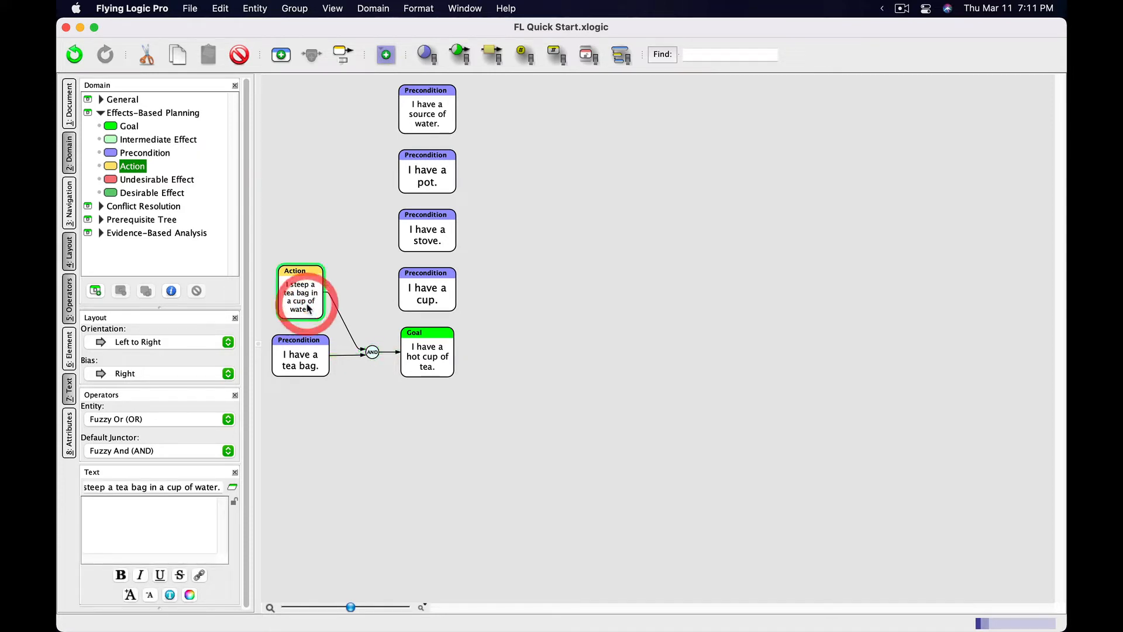
pyautogui.click(306, 350)
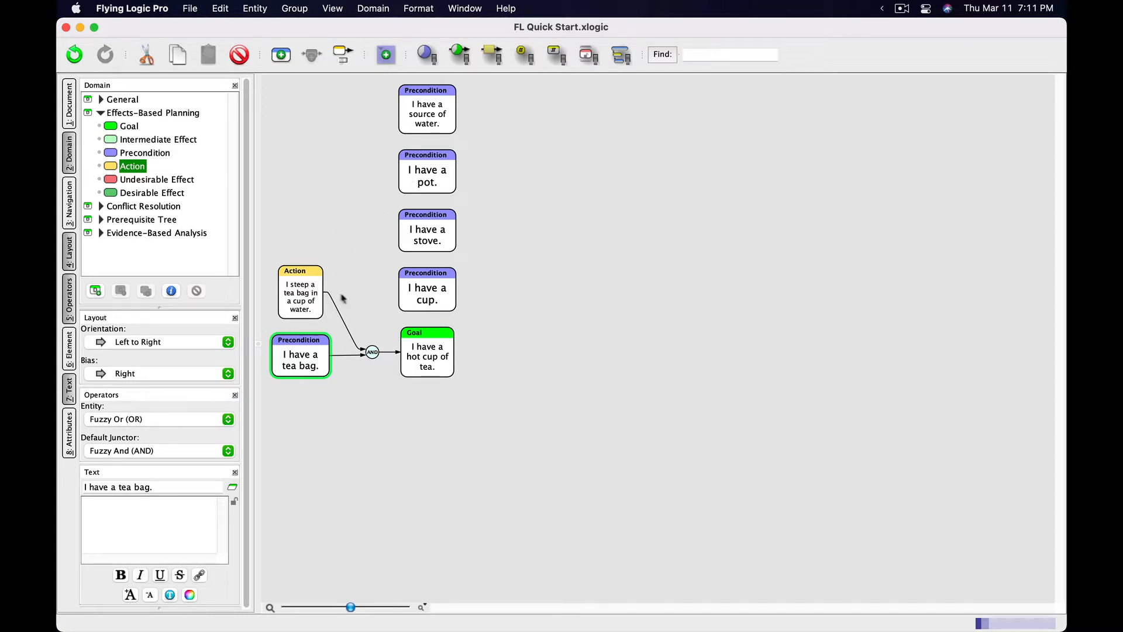
pyautogui.click(310, 296)
pyautogui.click(415, 340)
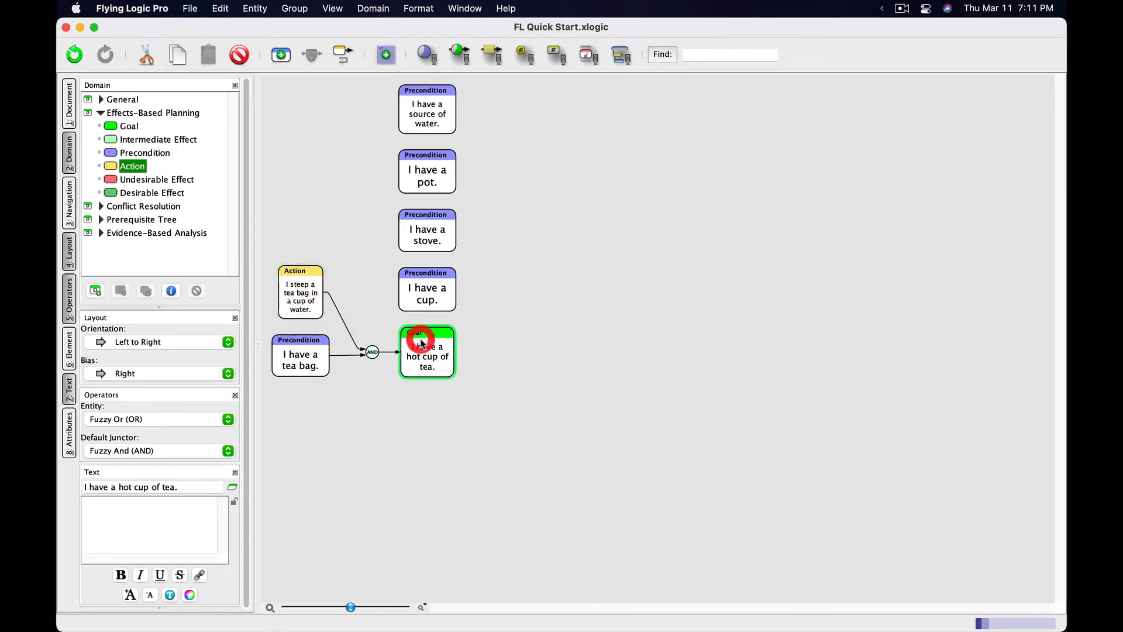
pyautogui.click(307, 304)
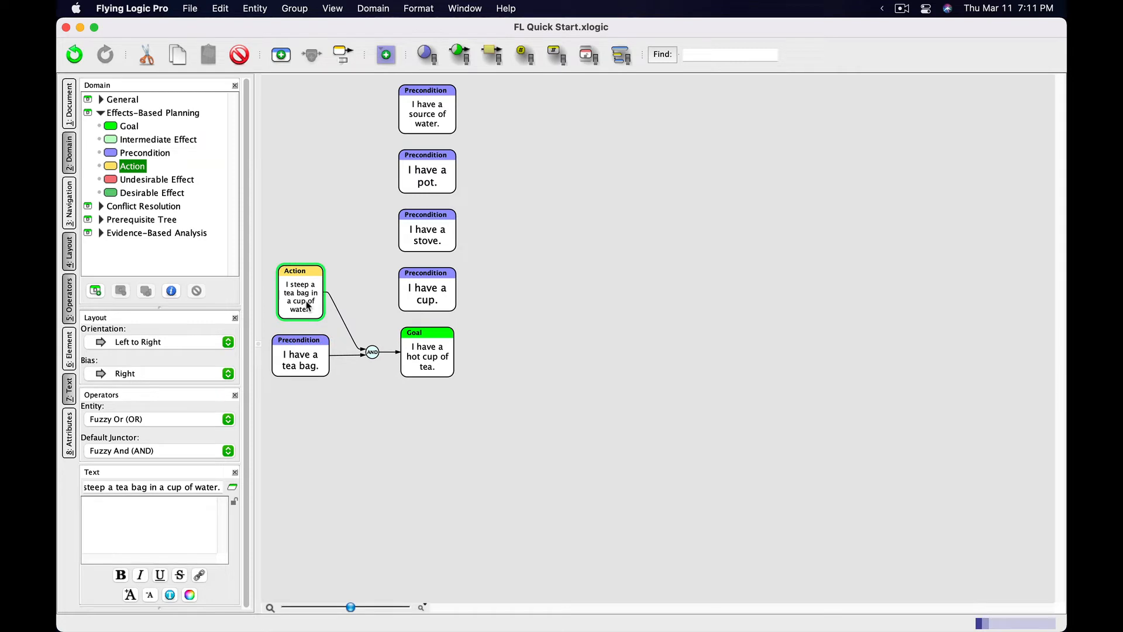
pyautogui.click(299, 344)
pyautogui.click(422, 295)
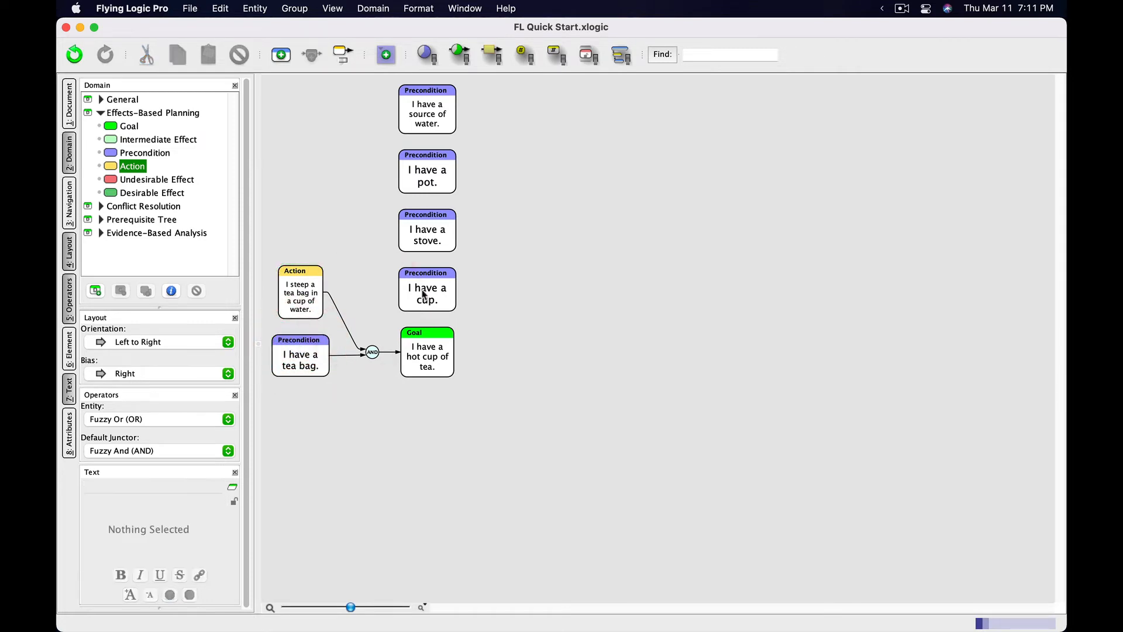
# Connect the Preconditions "I have a cup." and "I have a source of water." to the AND junctor feeding the Goal.
pyautogui.moveTo(423, 295); pyautogui.dragTo(372, 356)
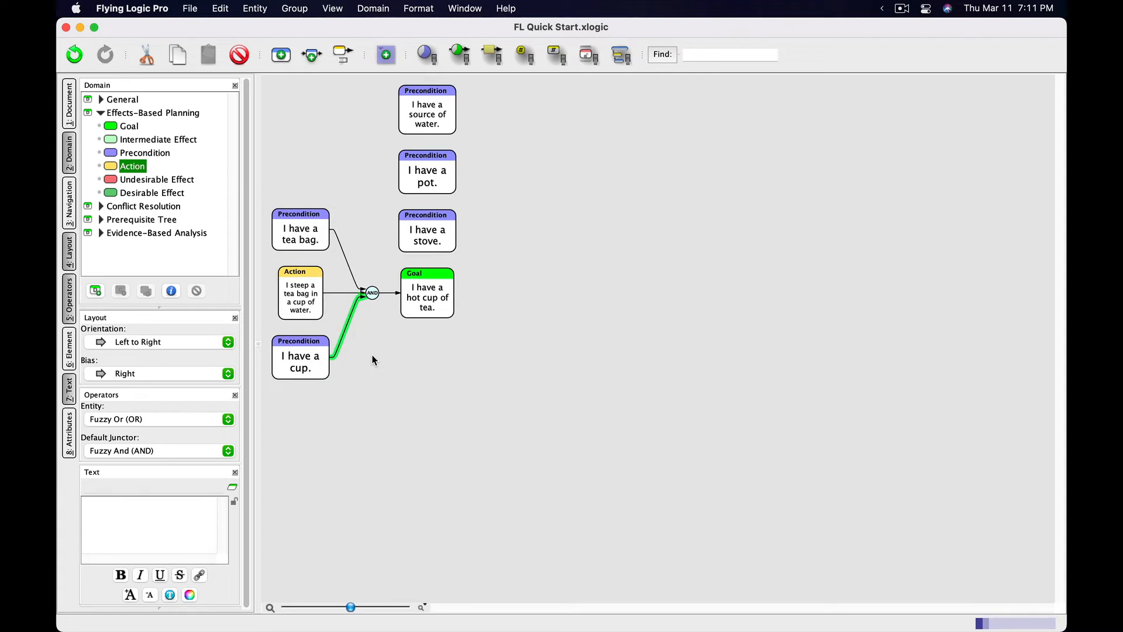
pyautogui.moveTo(431, 123); pyautogui.dragTo(373, 288)
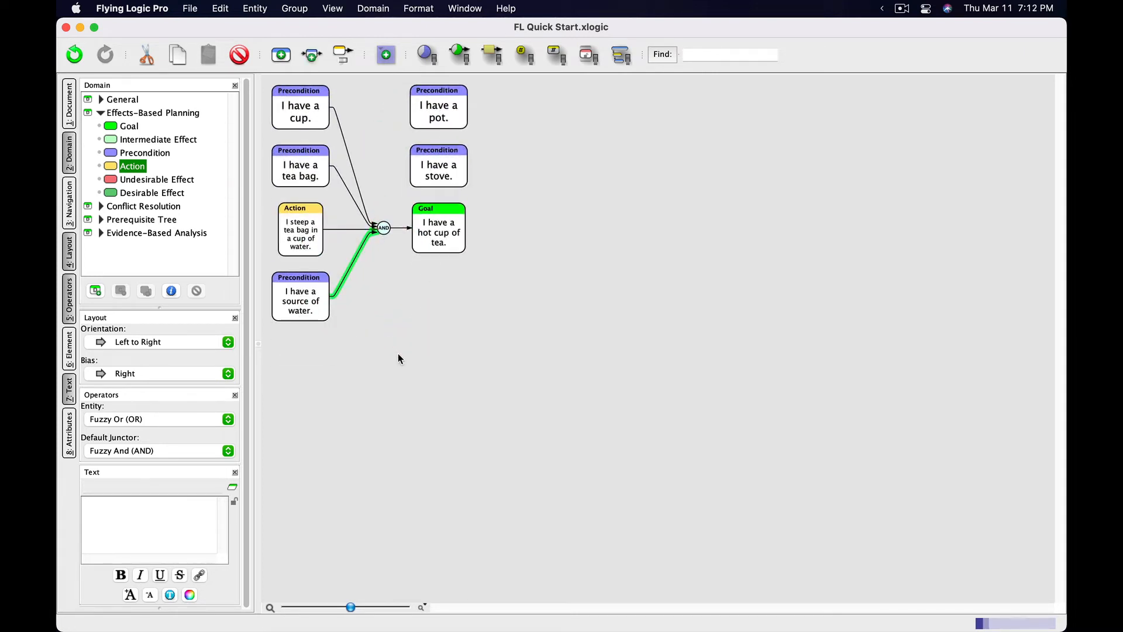
pyautogui.click(399, 354)
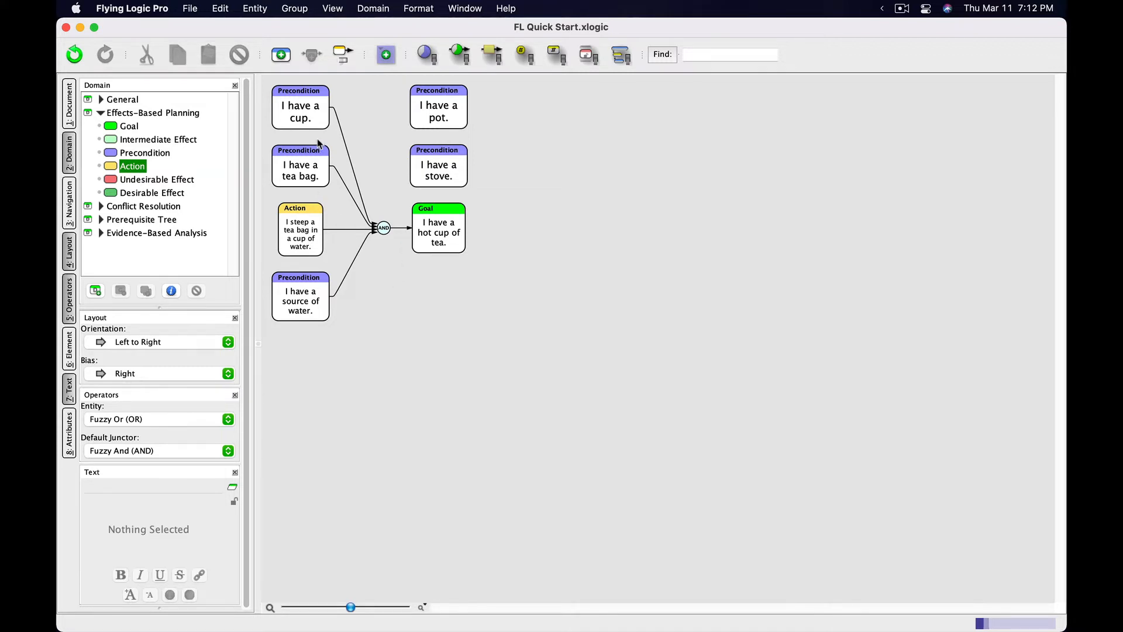
pyautogui.click(313, 110)
pyautogui.click(305, 161)
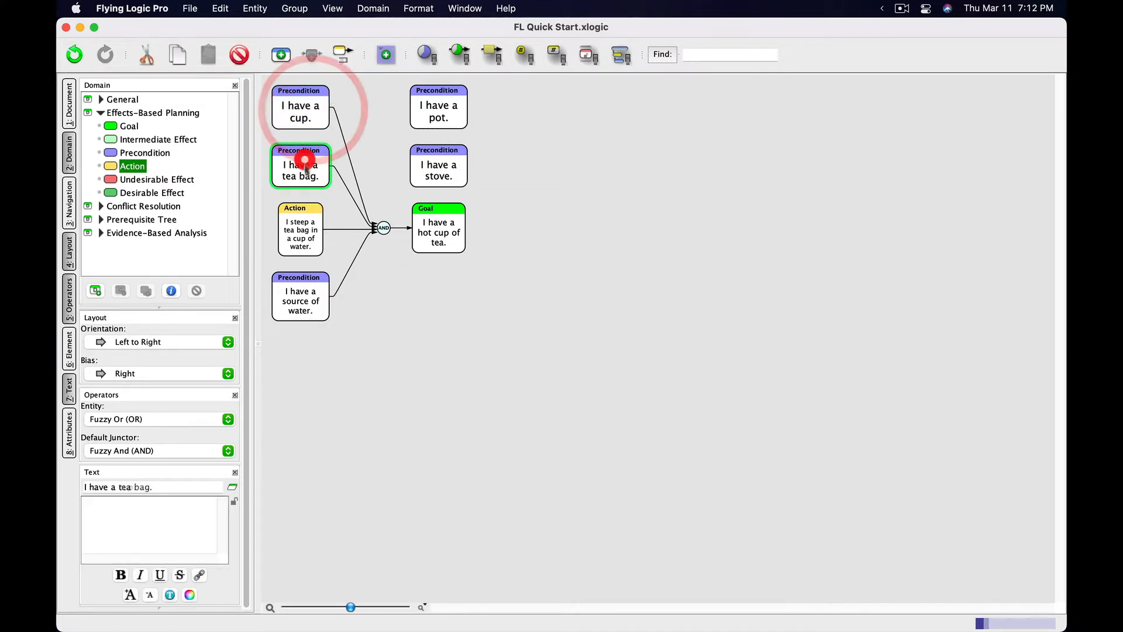
pyautogui.click(298, 291)
pyautogui.click(305, 241)
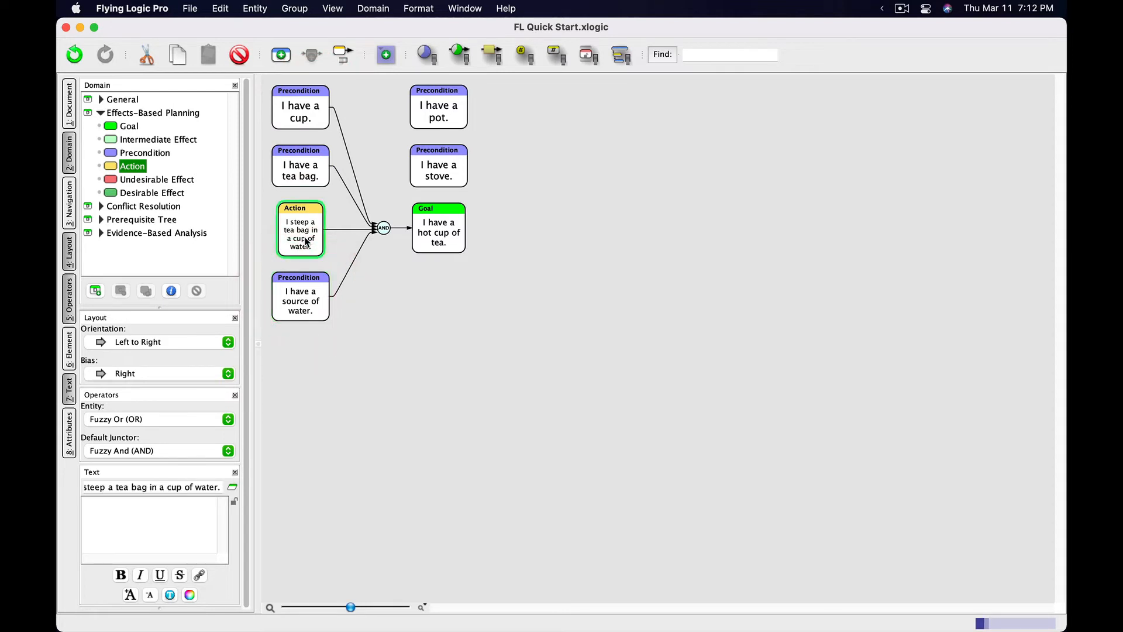
pyautogui.click(424, 243)
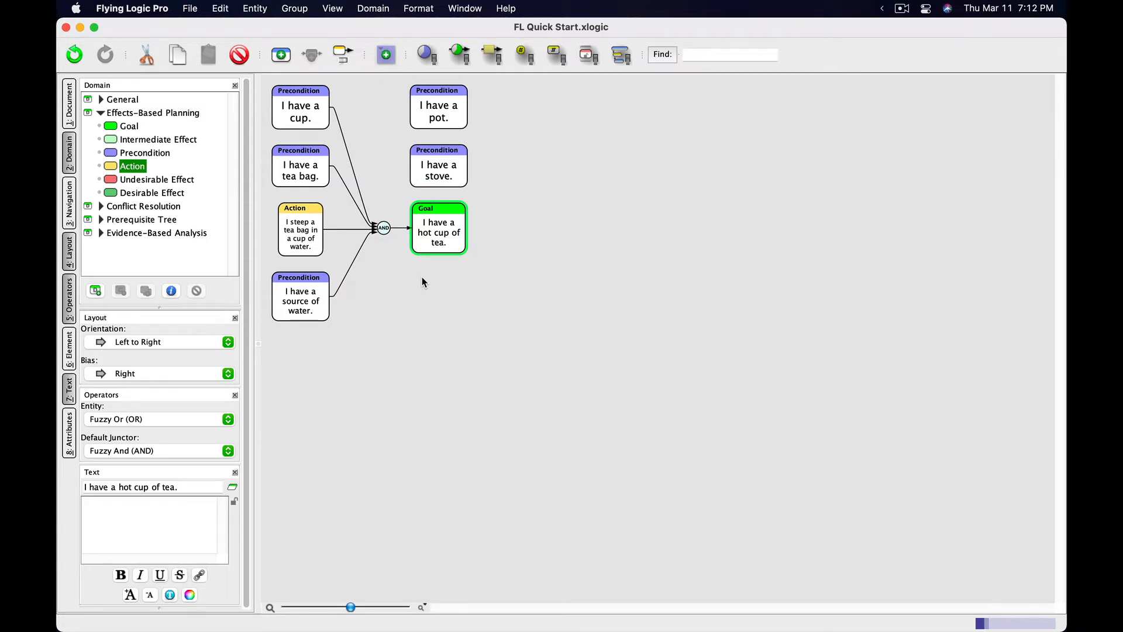
# Insert an Intermediate Effect on the edge between the AND junctor and the Goal, titled "I have hot water.".
pyautogui.click(109, 138)
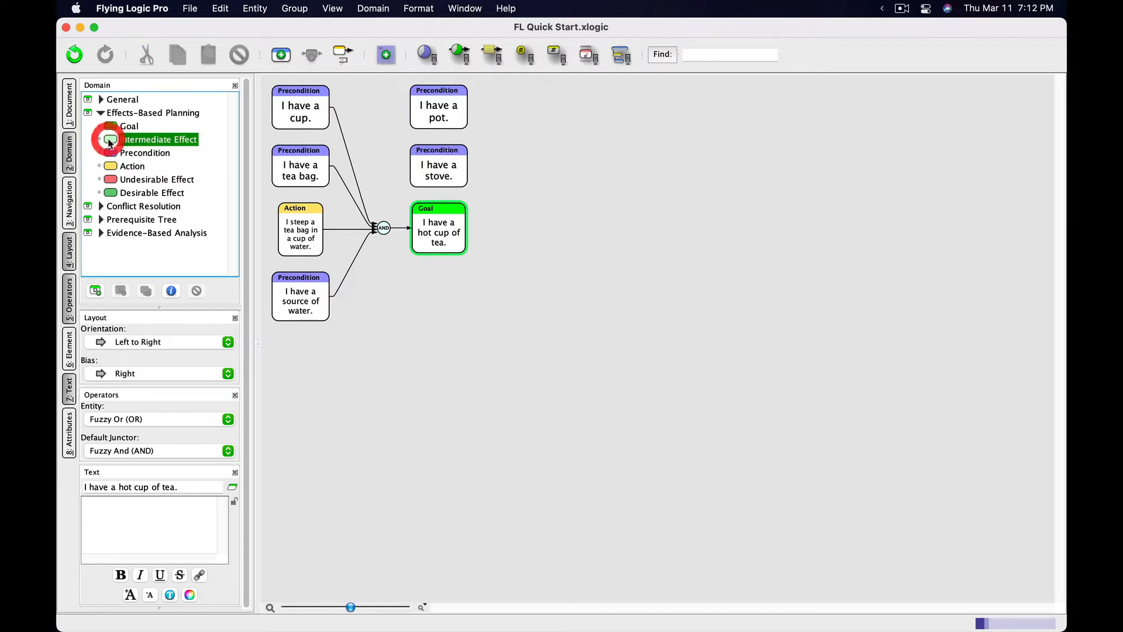
pyautogui.moveTo(110, 140); pyautogui.dragTo(401, 234)
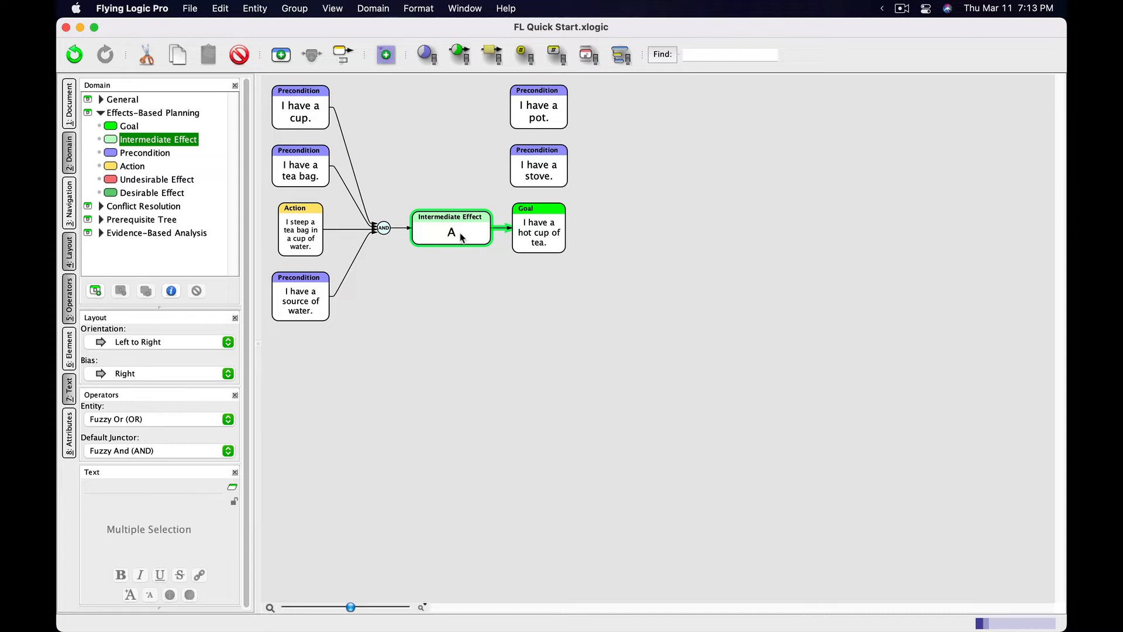
pyautogui.doubleClick(462, 237)
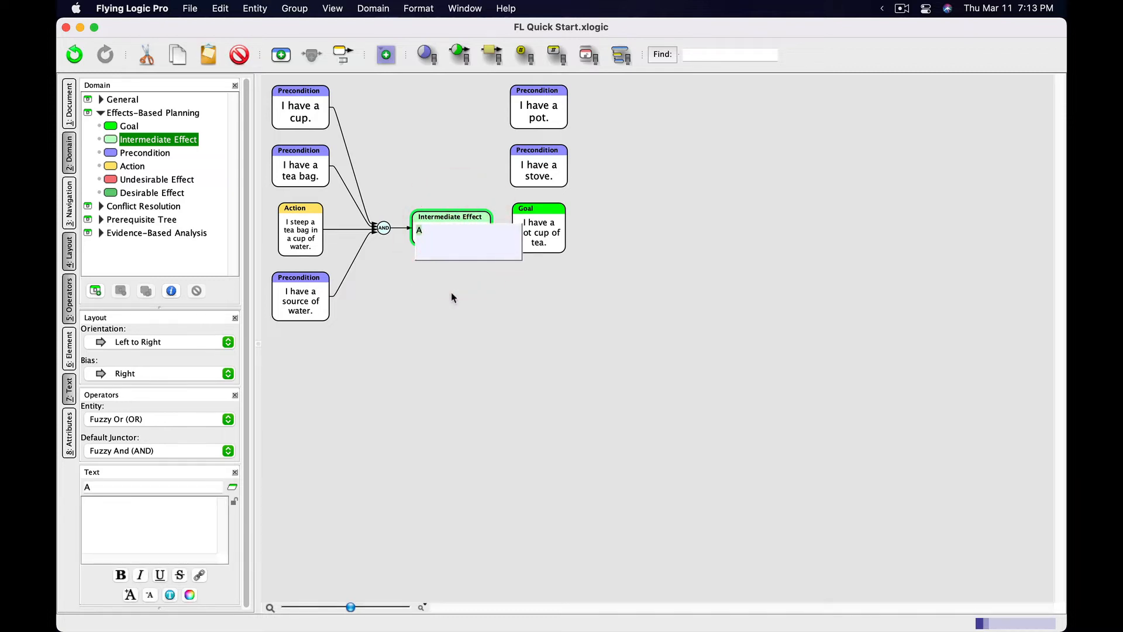
pyautogui.write('I have hot water.')
pyautogui.press('Return')
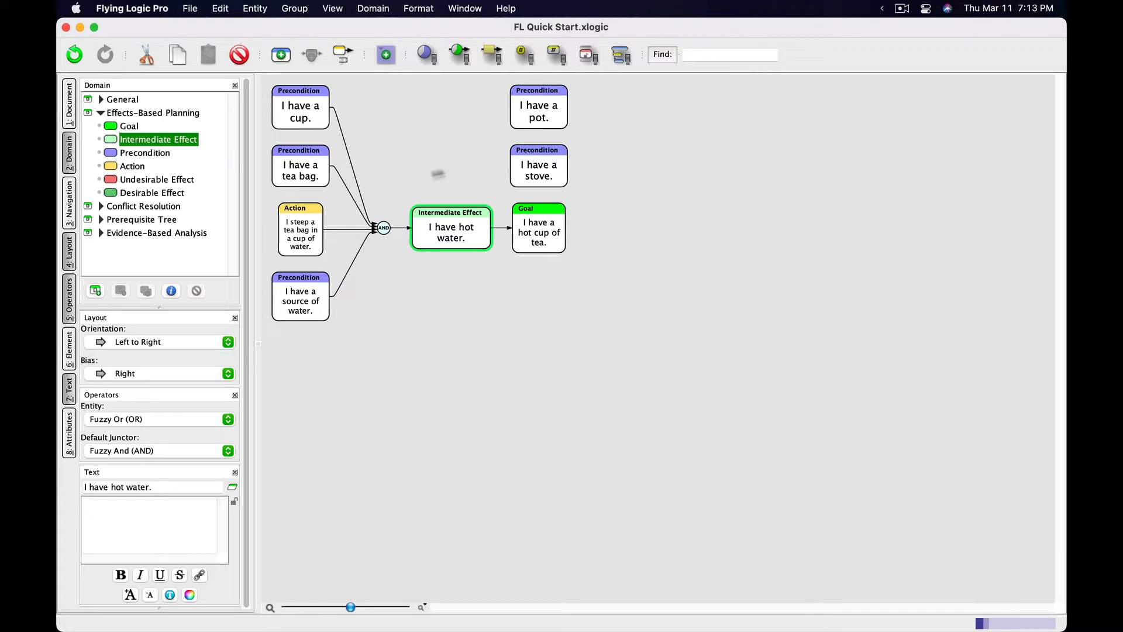
# Connect the Preconditions "I have a stove." and "I have a pot." to "I have hot water.", joining their edges in a separate AND junctor.
pyautogui.moveTo(532, 171); pyautogui.dragTo(451, 221)
pyautogui.moveTo(565, 129); pyautogui.dragTo(500, 186)
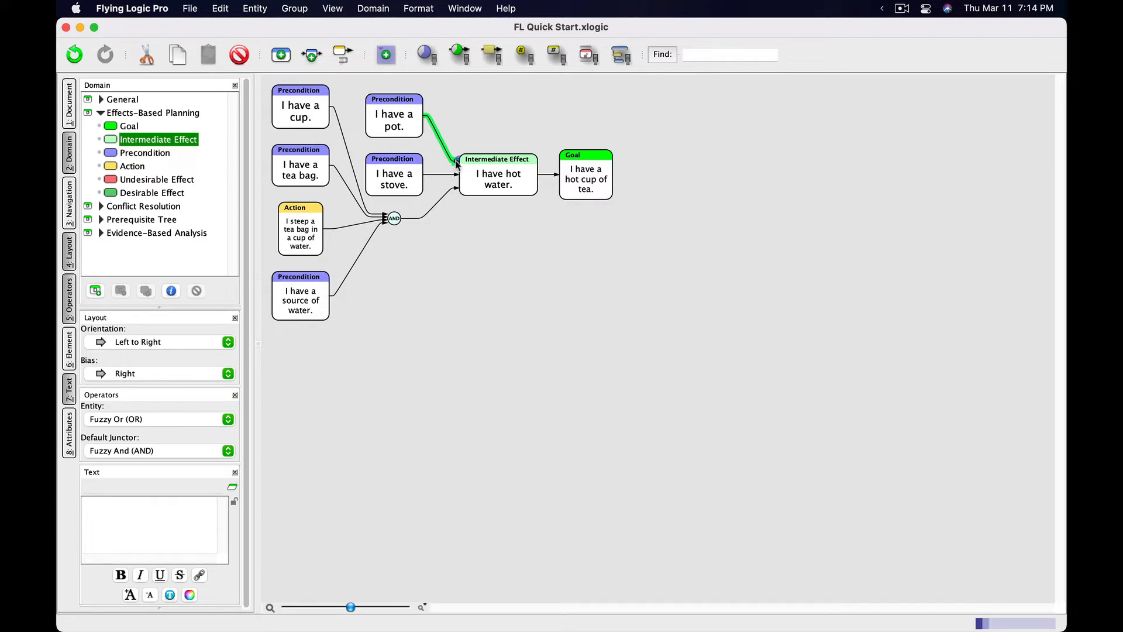
pyautogui.moveTo(456, 166); pyautogui.dragTo(434, 174)
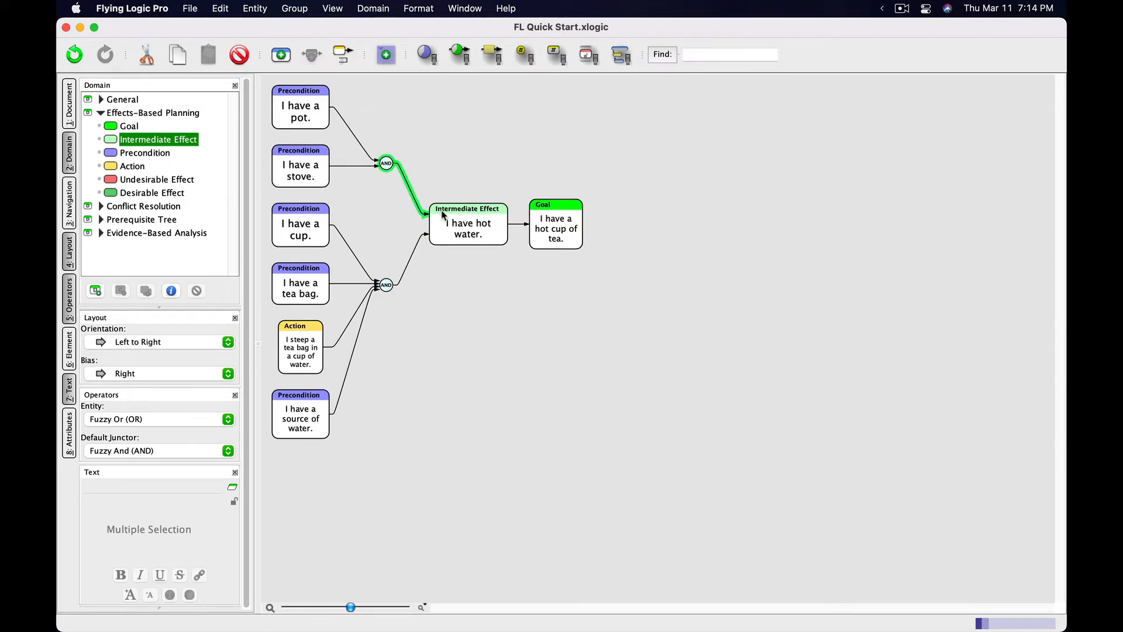
pyautogui.click(459, 407)
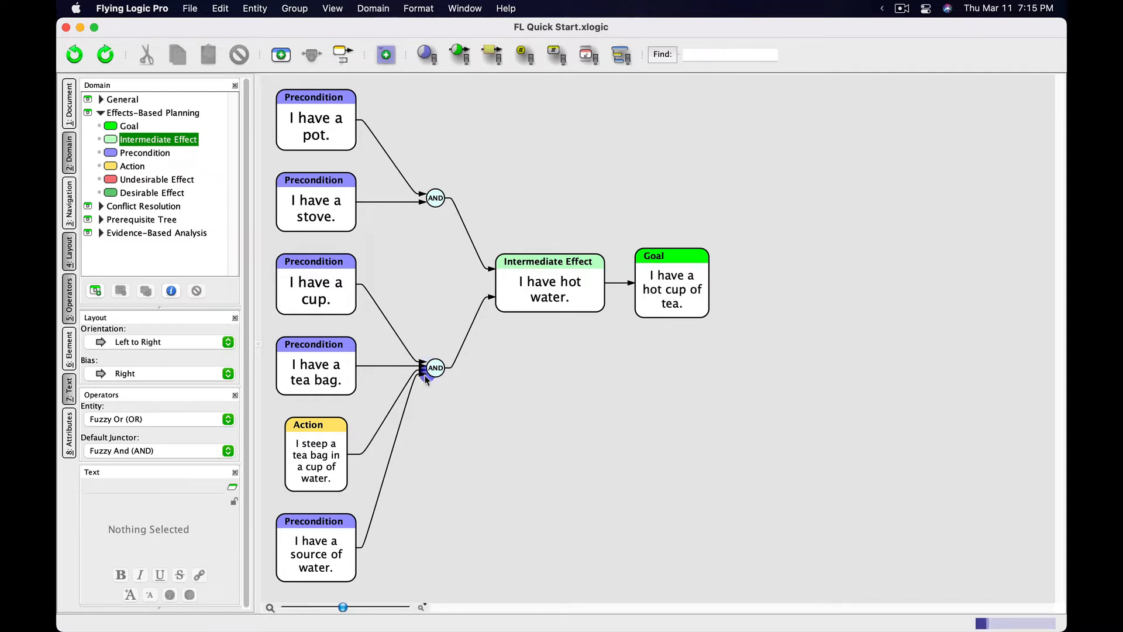
# Try moving the source-of-water edge to the pot-and-stove AND junctor, and undo the move.
pyautogui.moveTo(426, 380); pyautogui.dragTo(434, 200)
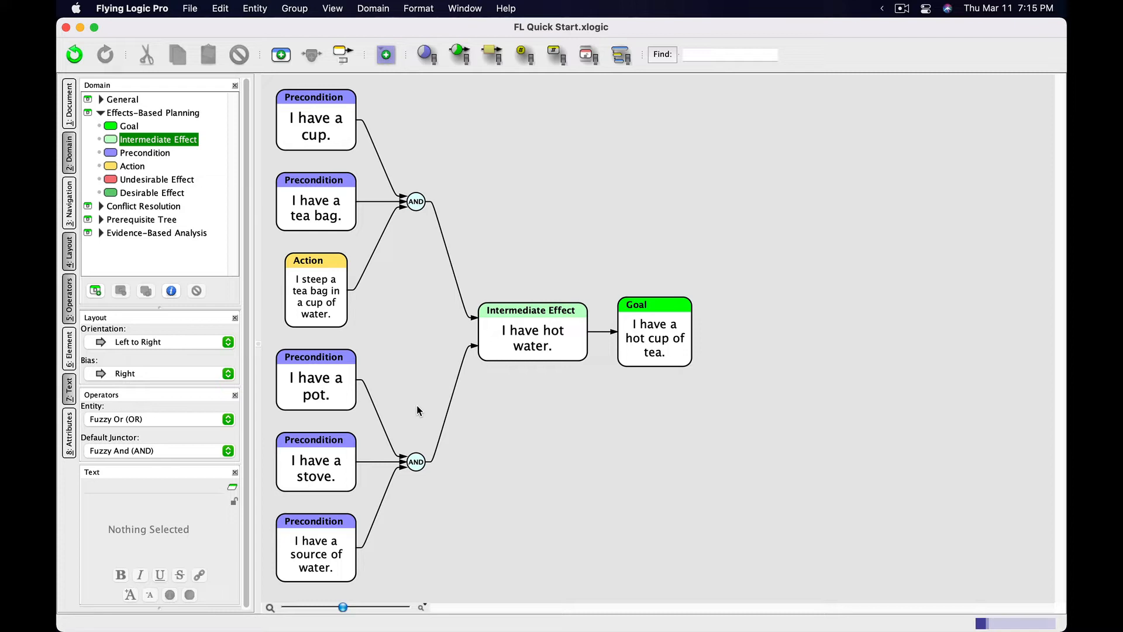
pyautogui.press('super+z')
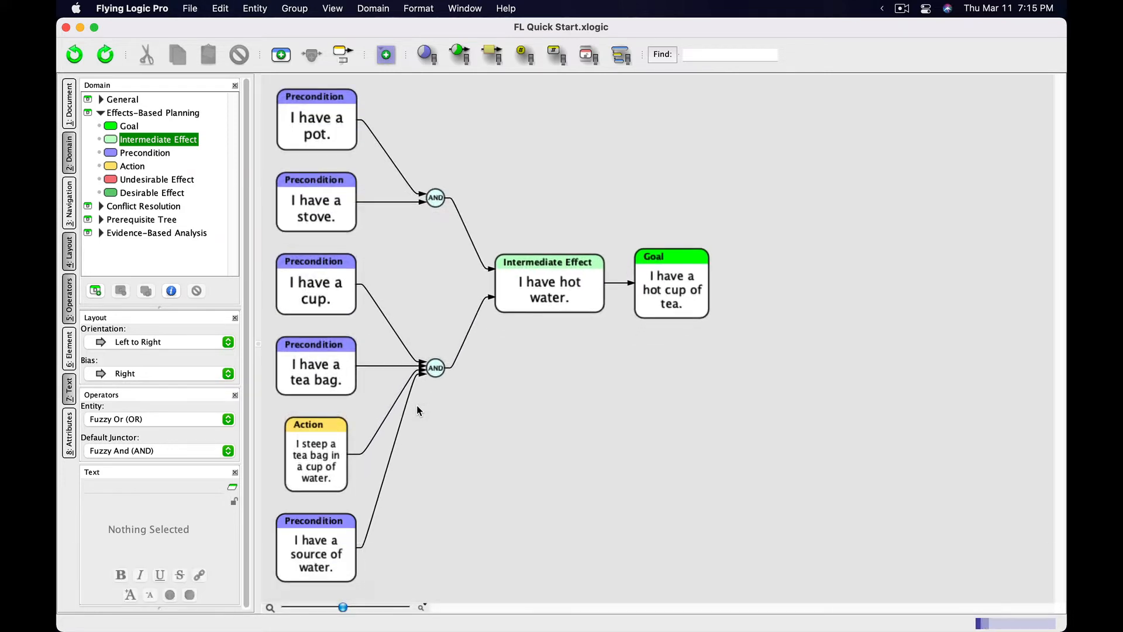
# Move the source-of-water edge to the pot-and-stove AND junctor with automatic layout rearrangement switched off, and switch rearrangement back on.
pyautogui.click(587, 59)
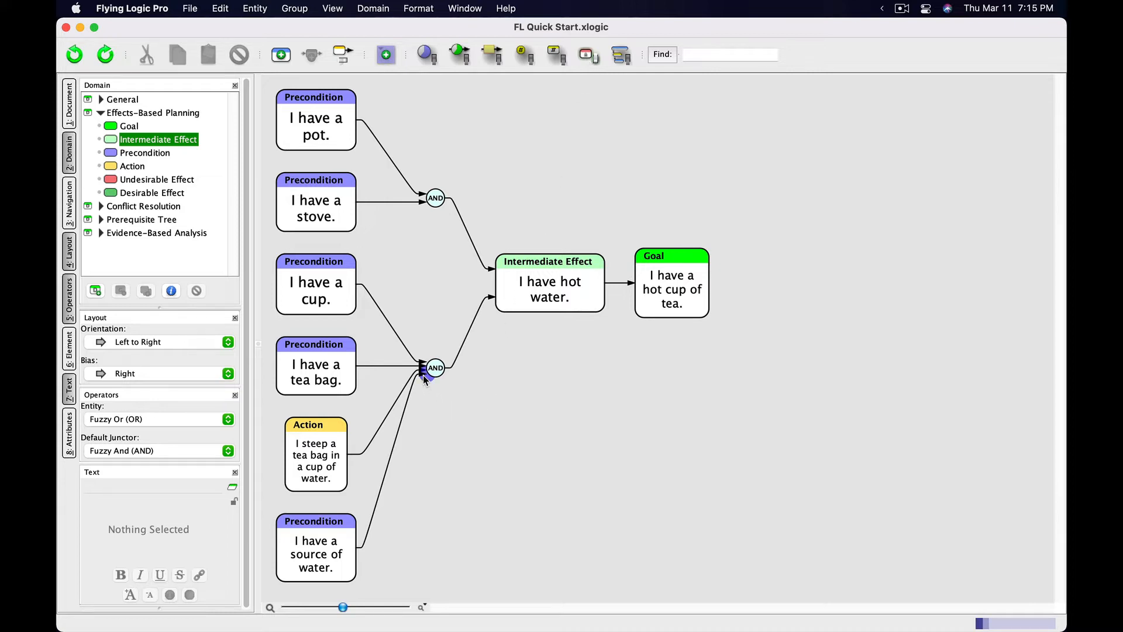
pyautogui.moveTo(426, 379); pyautogui.dragTo(432, 194)
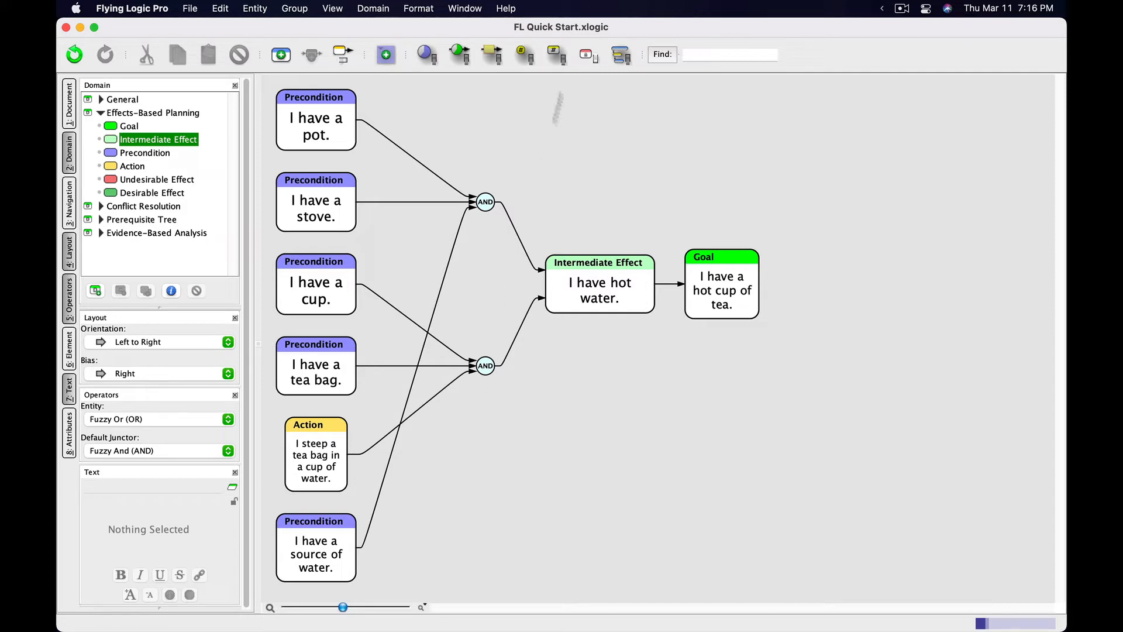
pyautogui.click(589, 54)
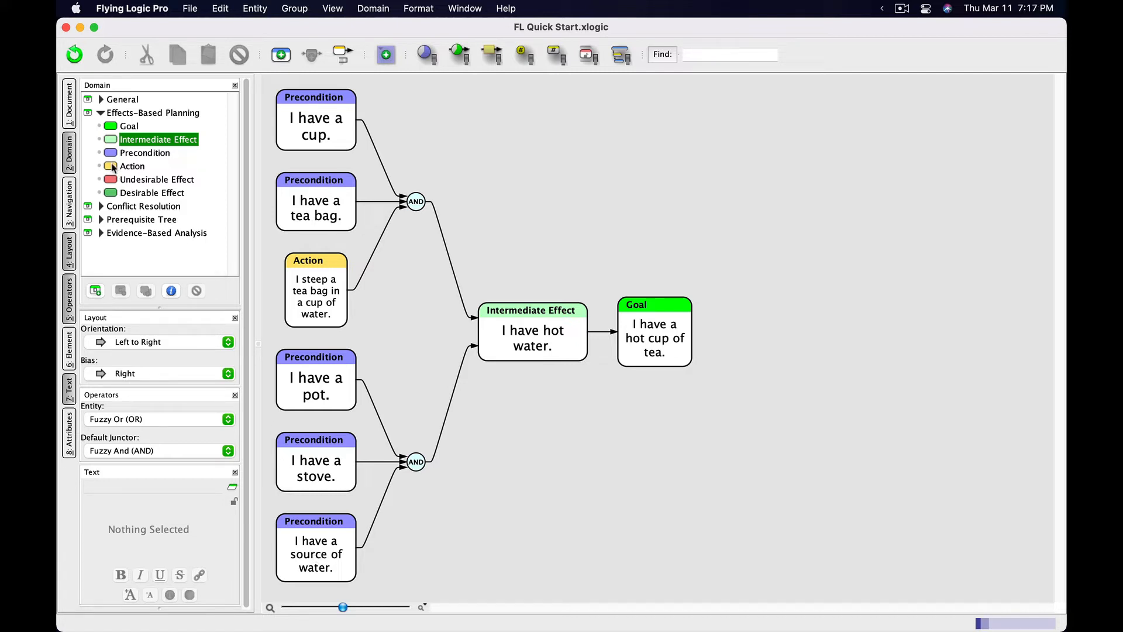
# Add an Action leading into the pot, stove and water AND junctor, titled "I turn on the fire and wait.".
pyautogui.moveTo(113, 167); pyautogui.dragTo(405, 460)
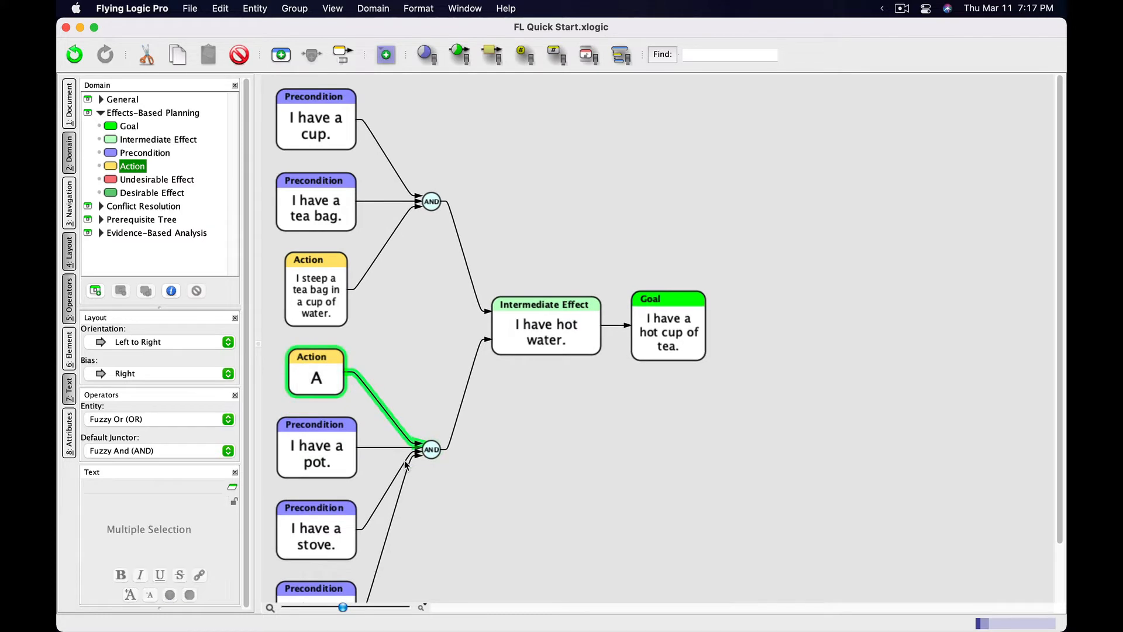
pyautogui.scroll(-3, 360, 395)
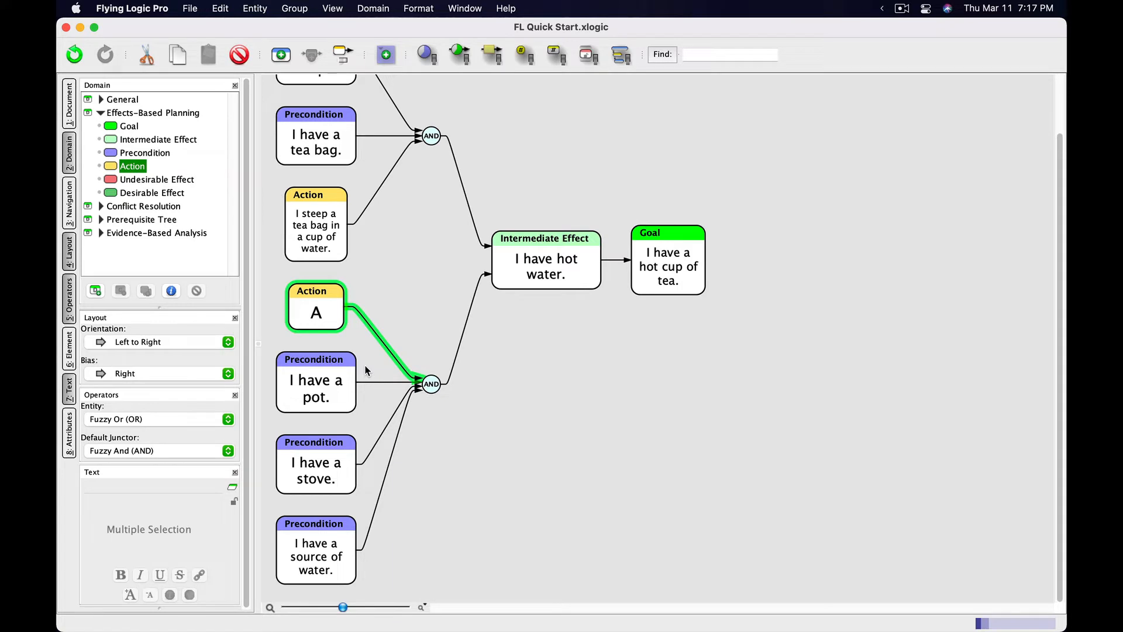
pyautogui.press('Tab')
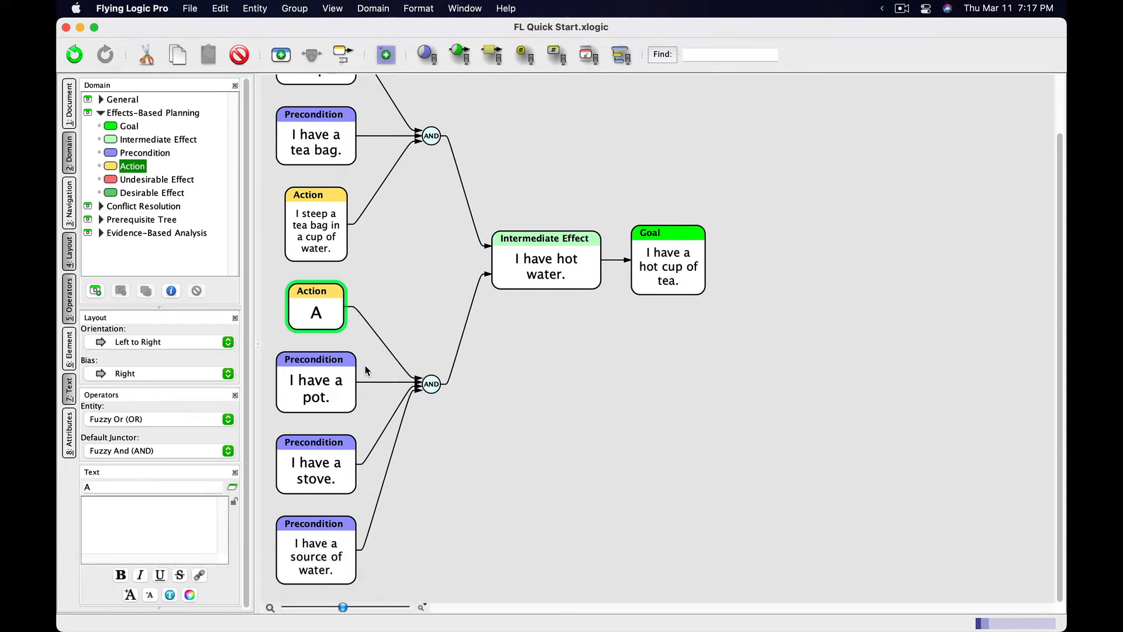
pyautogui.press('Tab')
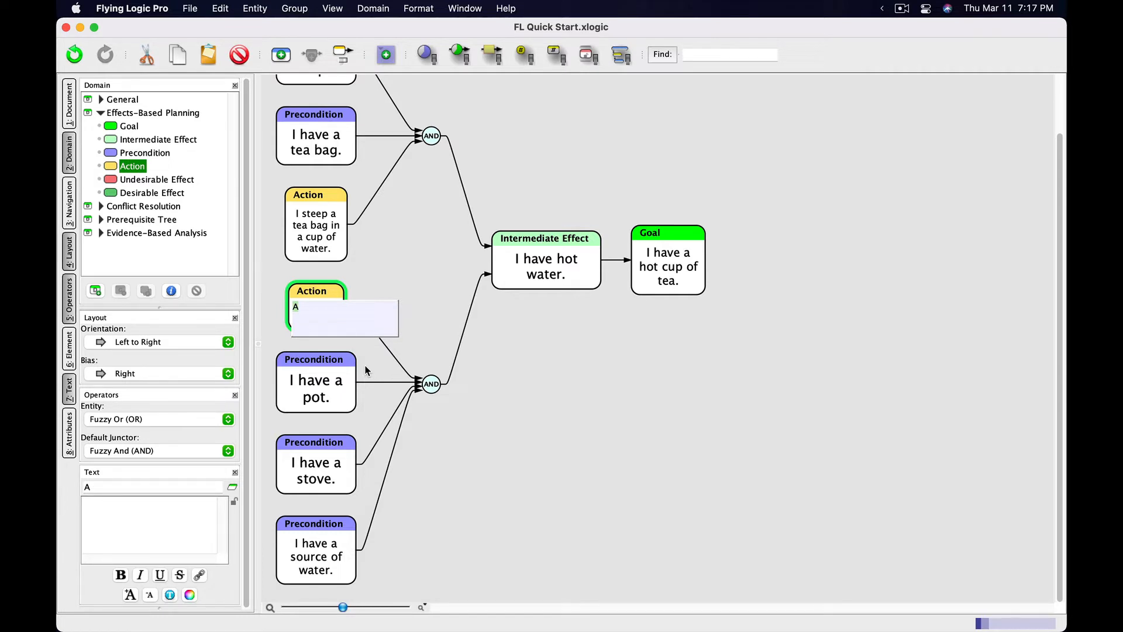
pyautogui.press('shift')
pyautogui.write('I')
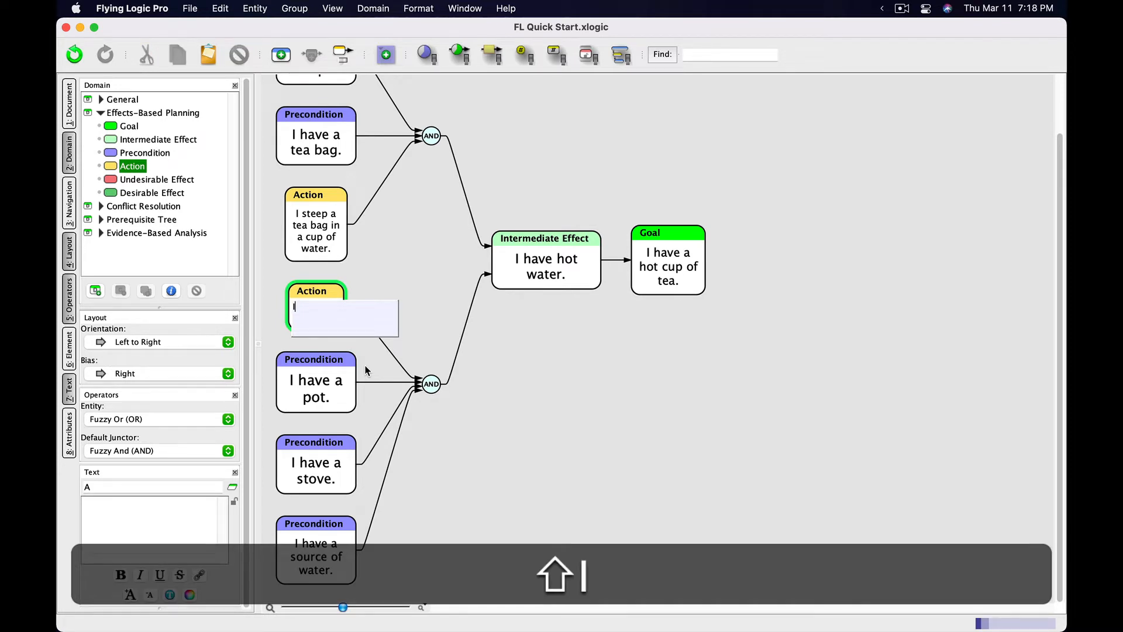
pyautogui.write(' turn on the fire and wait.')
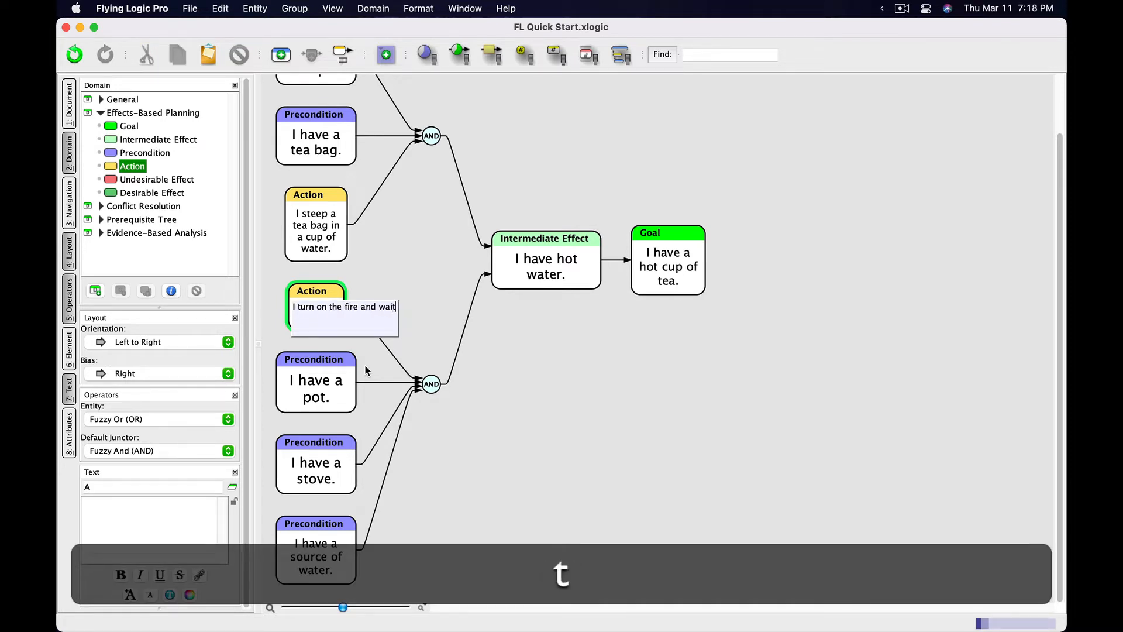
pyautogui.press('Return')
pyautogui.scroll(-2, 415, 380)
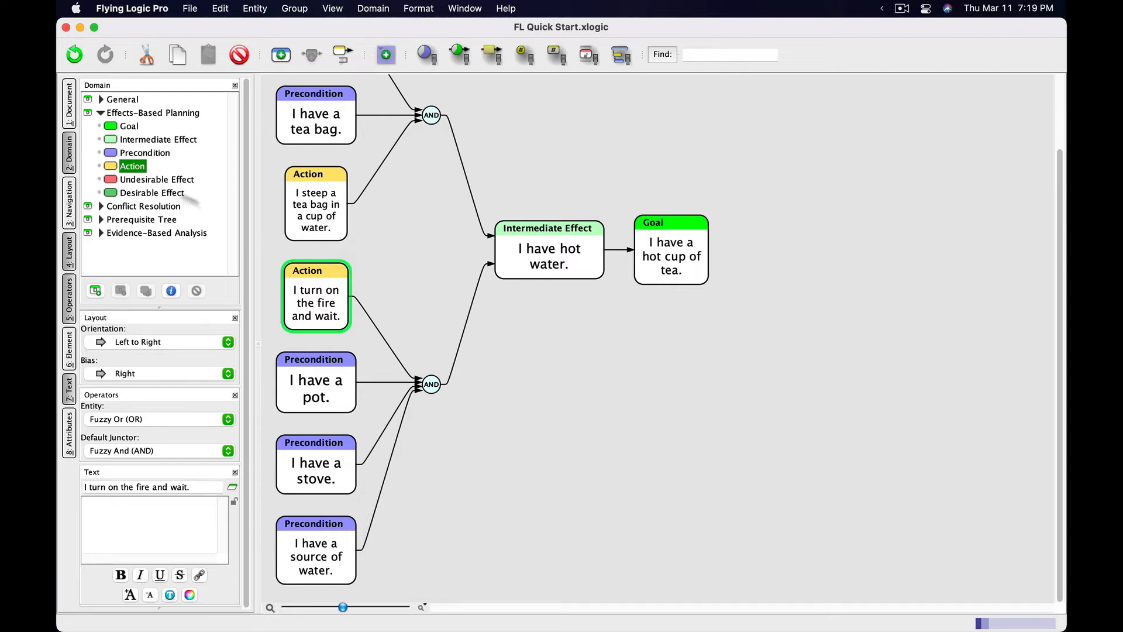
# Insert an Intermediate Effect on the edge from "I have a pot." to its AND junctor, titled "I have pot filled with water.".
pyautogui.moveTo(109, 141); pyautogui.dragTo(388, 388)
pyautogui.write('I ha')
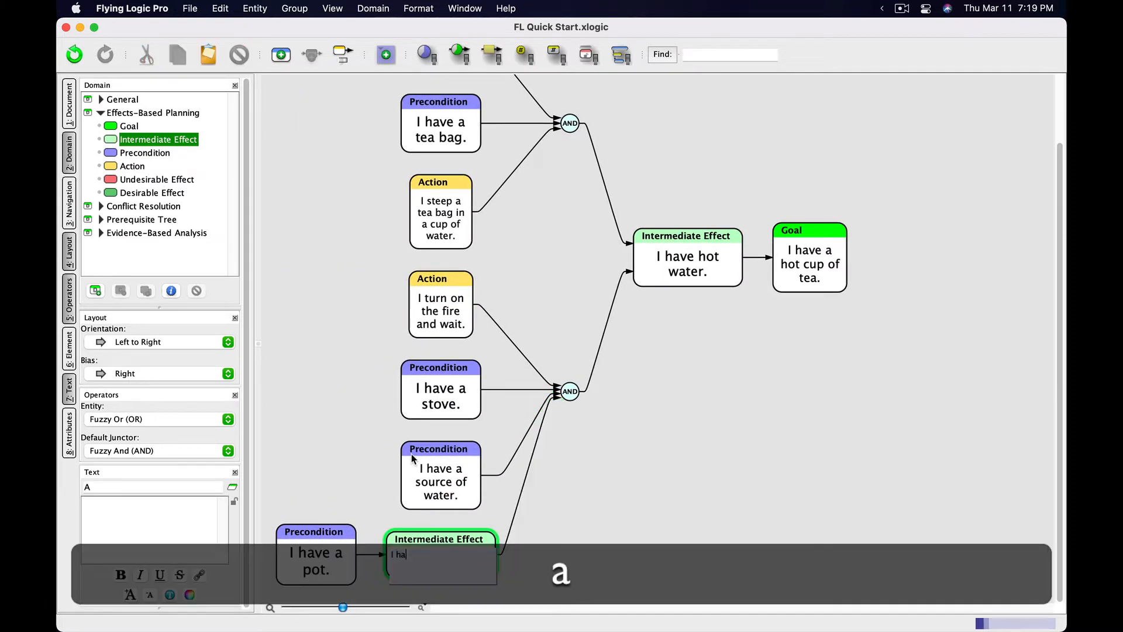
pyautogui.write('ve pot filled with water.')
pyautogui.press('Return')
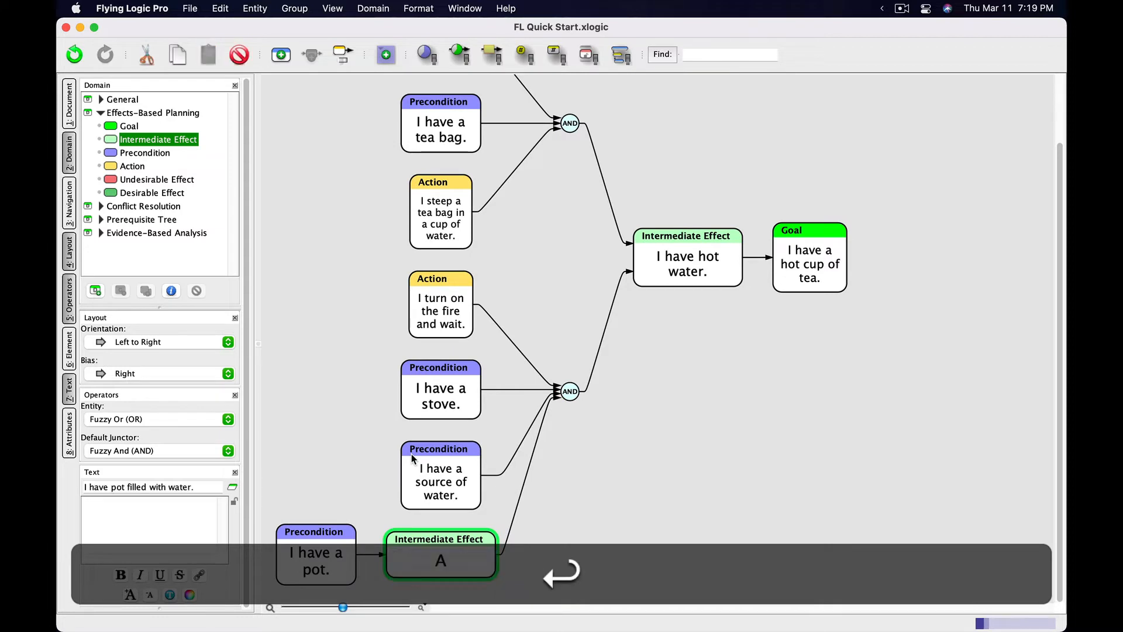
# Connect "I have a source of water." to "I have pot filled with water." and delete its direct edge to the stove and fire AND junctor.
pyautogui.click(511, 424)
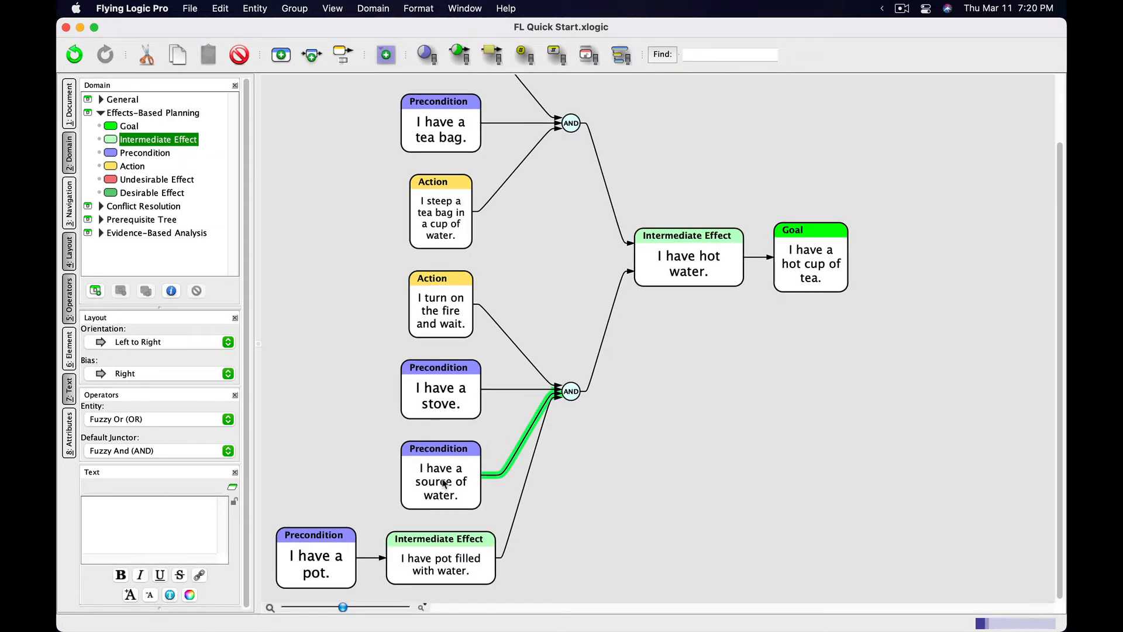
pyautogui.moveTo(444, 483); pyautogui.dragTo(370, 561)
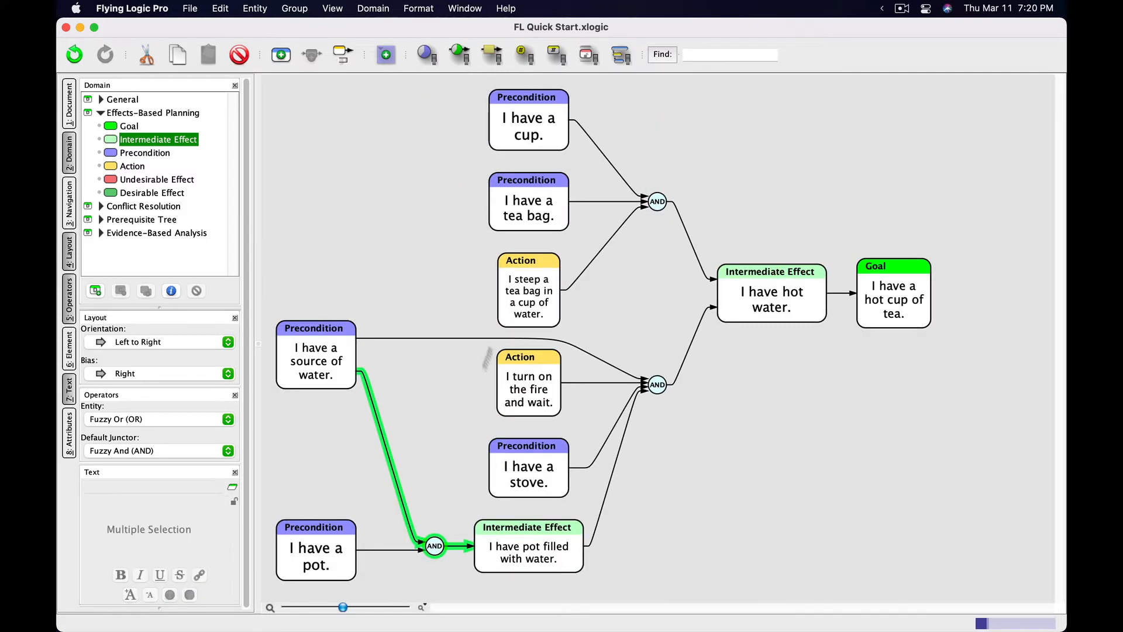
pyautogui.click(458, 338)
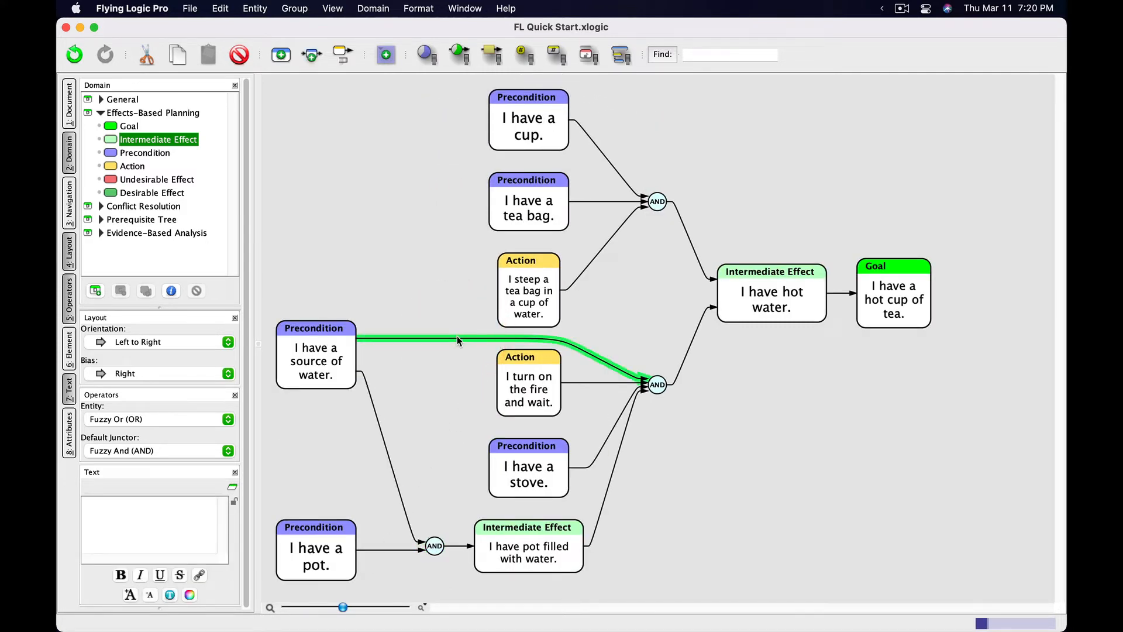
pyautogui.press('BackSpace')
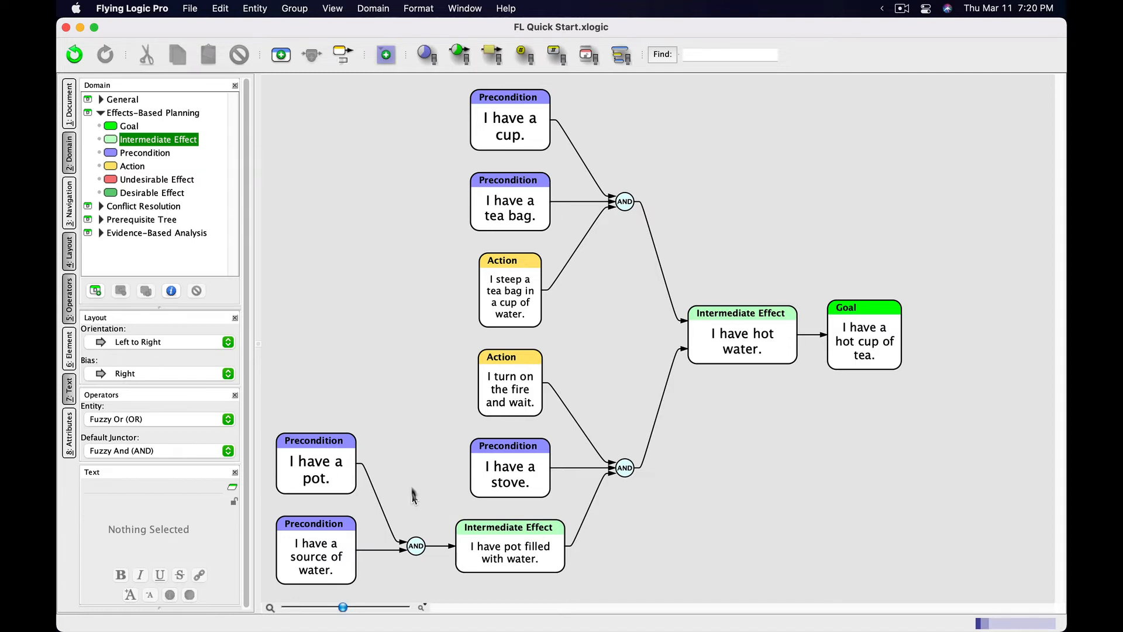
# Add an Action leading into the pot and source-of-water AND junctor, titled "I fill the pot with water.".
pyautogui.moveTo(122, 167); pyautogui.dragTo(406, 541)
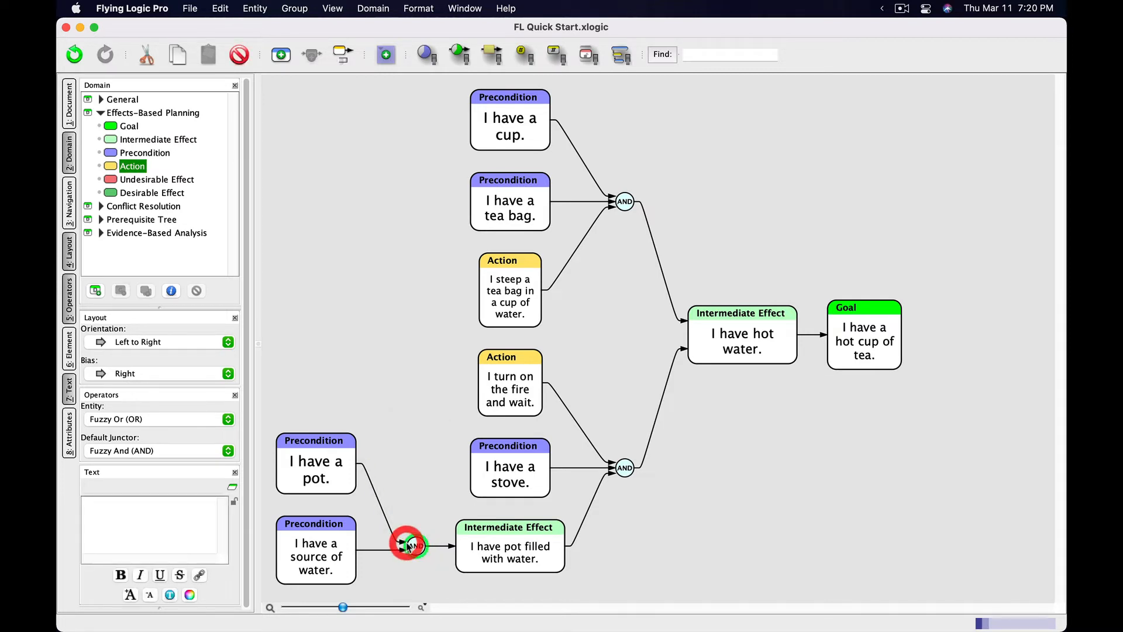
pyautogui.write('AI fill the pot wit')
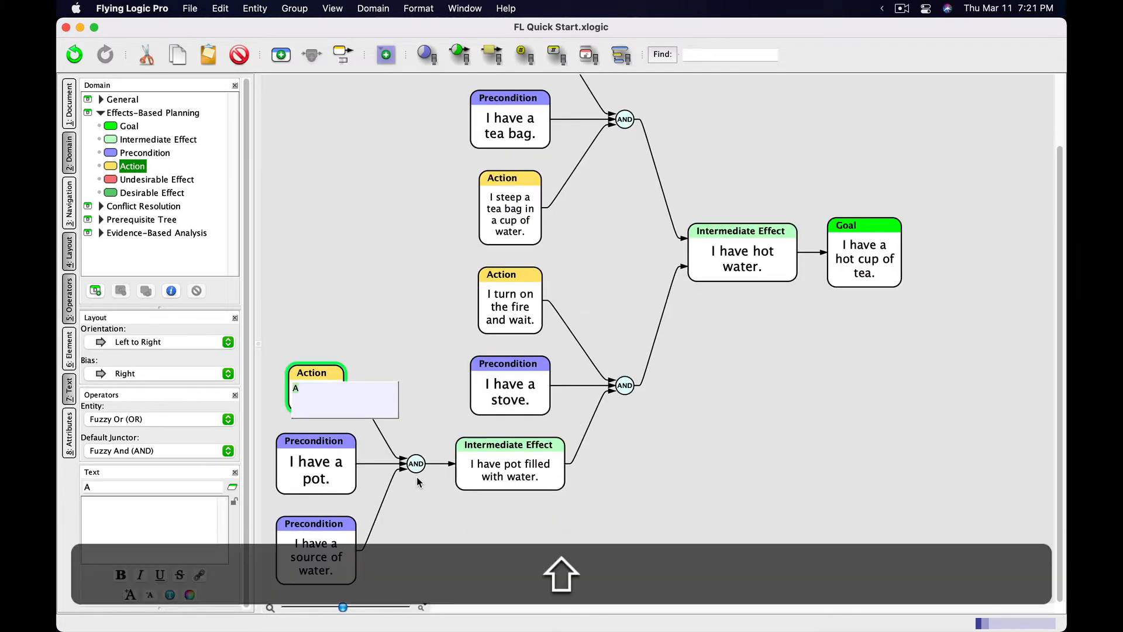
pyautogui.write('h water.')
pyautogui.click(422, 517)
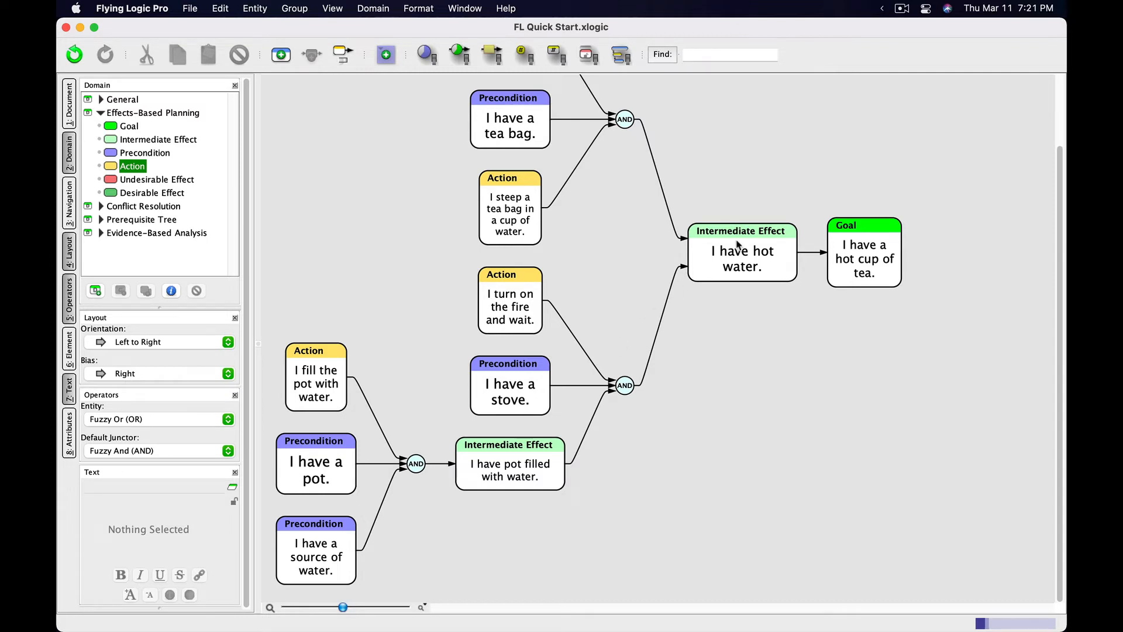
# Redirect the edge of the cup, tea bag and steeping AND junctor from "I have hot water." onto the edge entering the Goal.
pyautogui.scroll(3, 737, 242)
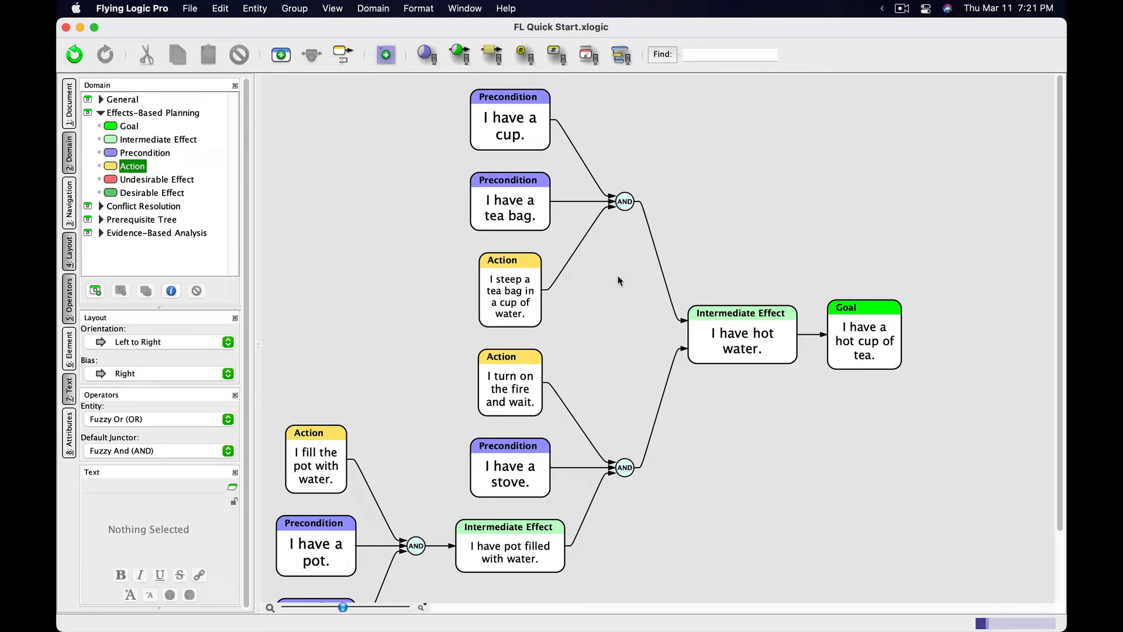
pyautogui.click(671, 302)
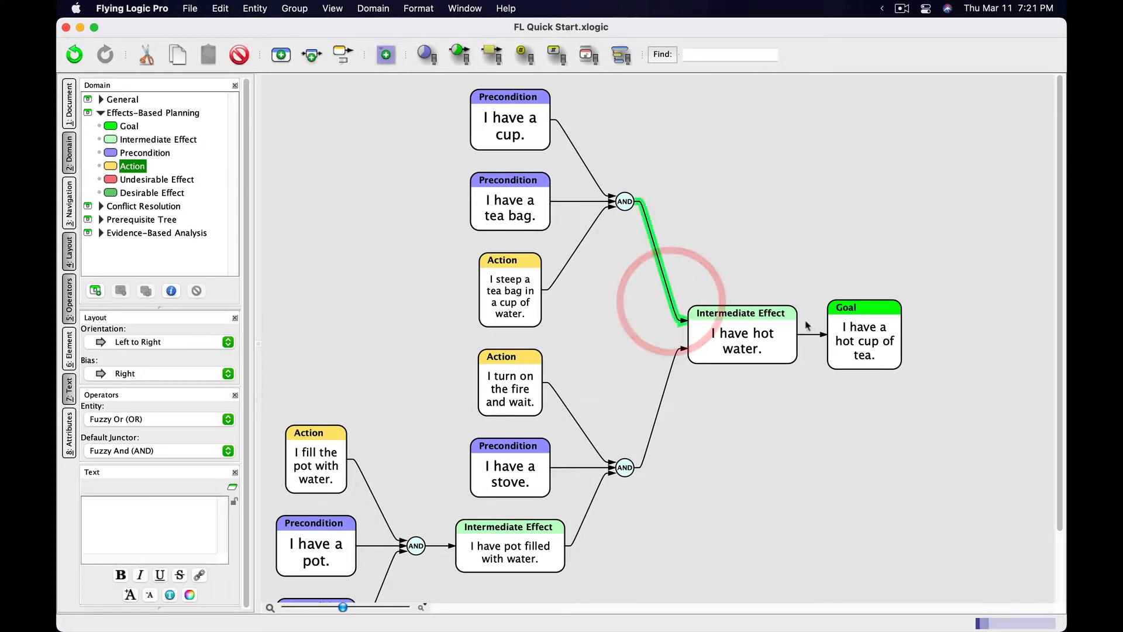
pyautogui.click(812, 334)
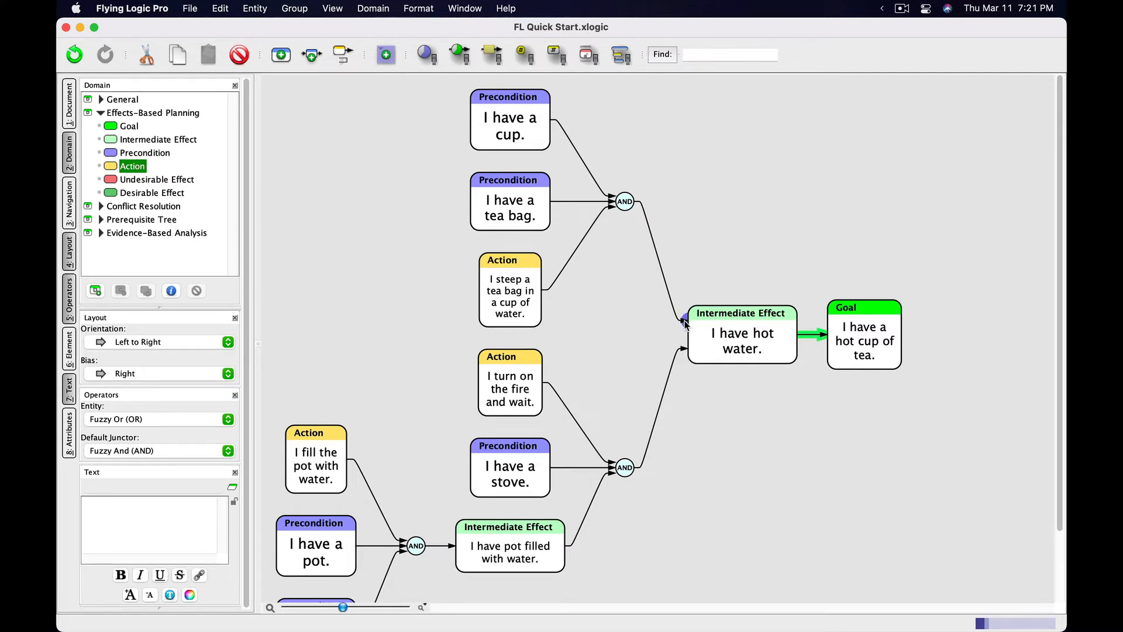
pyautogui.click(685, 323)
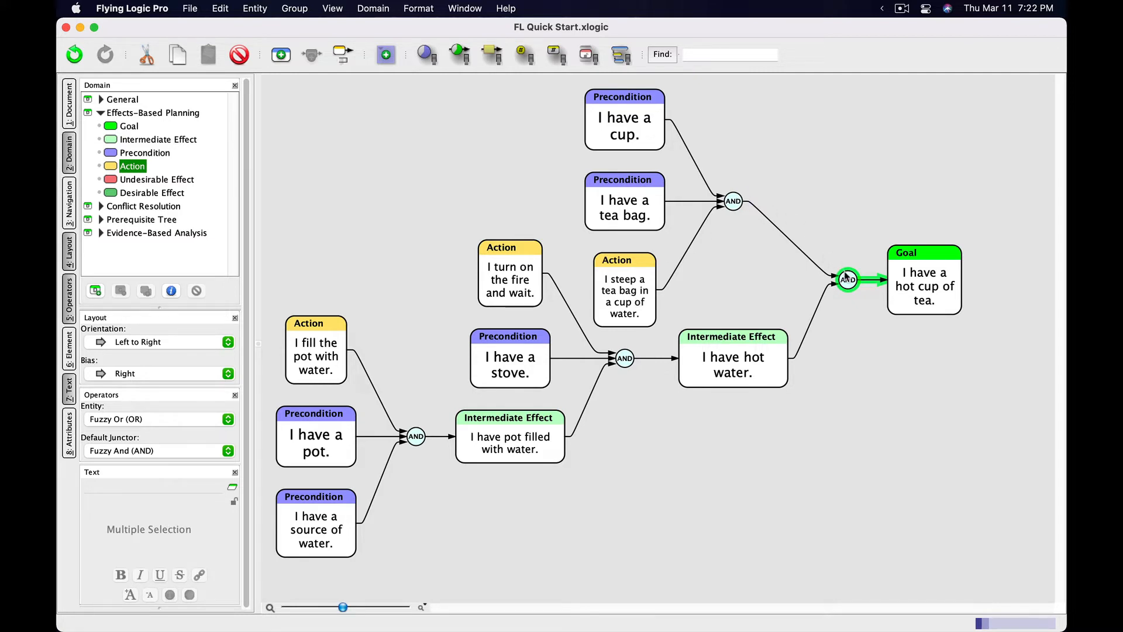
# Try deleting the edge between the cup-and-tea-bag AND junctor and the Goal's AND junctor, and undo the deletion.
pyautogui.click(783, 247)
pyautogui.press('BackSpace')
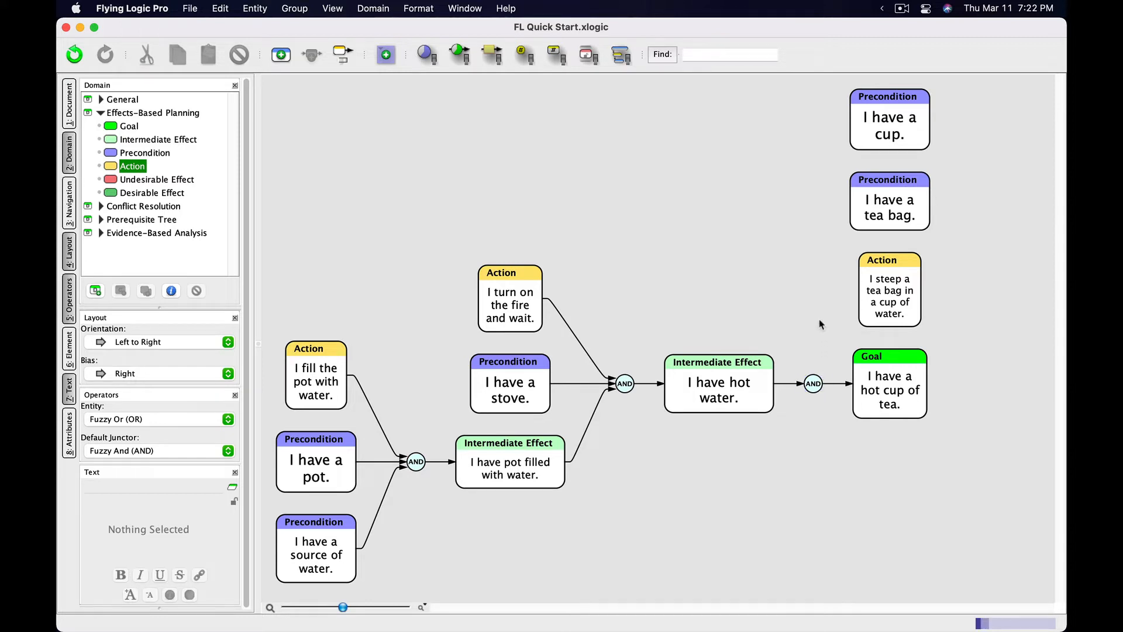
pyautogui.press('super+z')
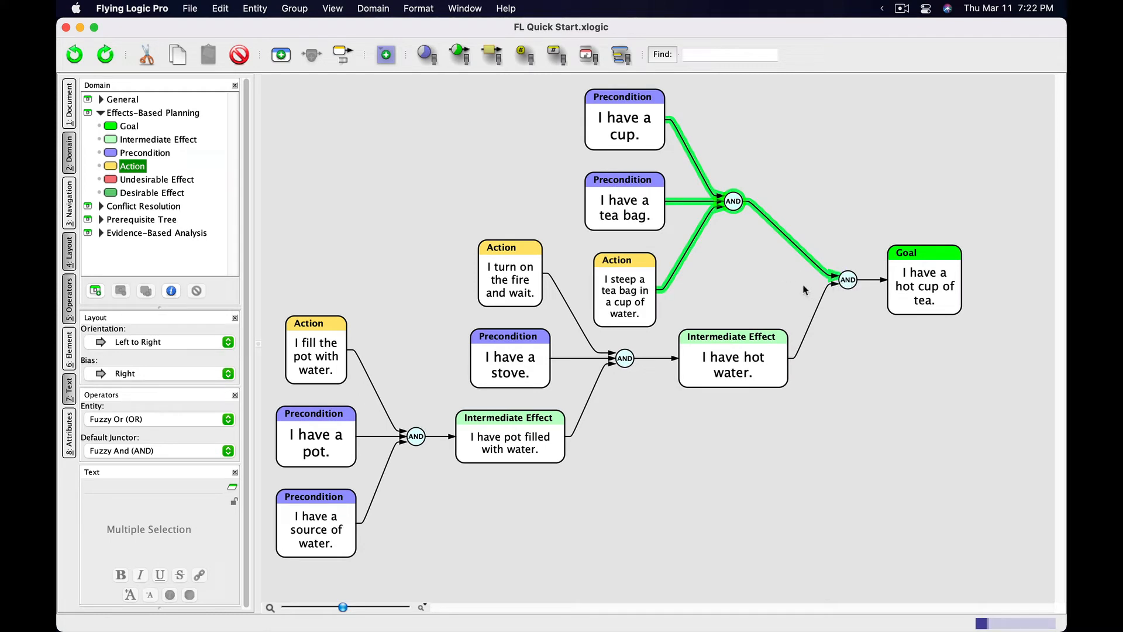
# Move the "I have hot water." edge to the cup, tea bag and steeping AND junctor, and attach that junctor directly to the Goal.
pyautogui.click(821, 301)
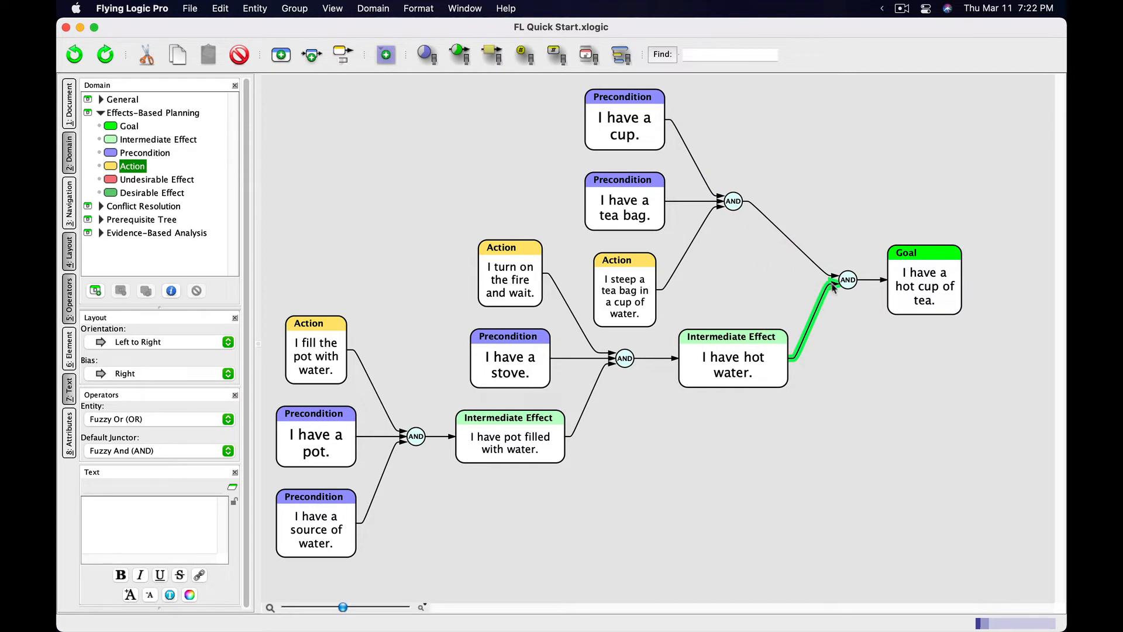
pyautogui.moveTo(833, 286); pyautogui.dragTo(733, 199)
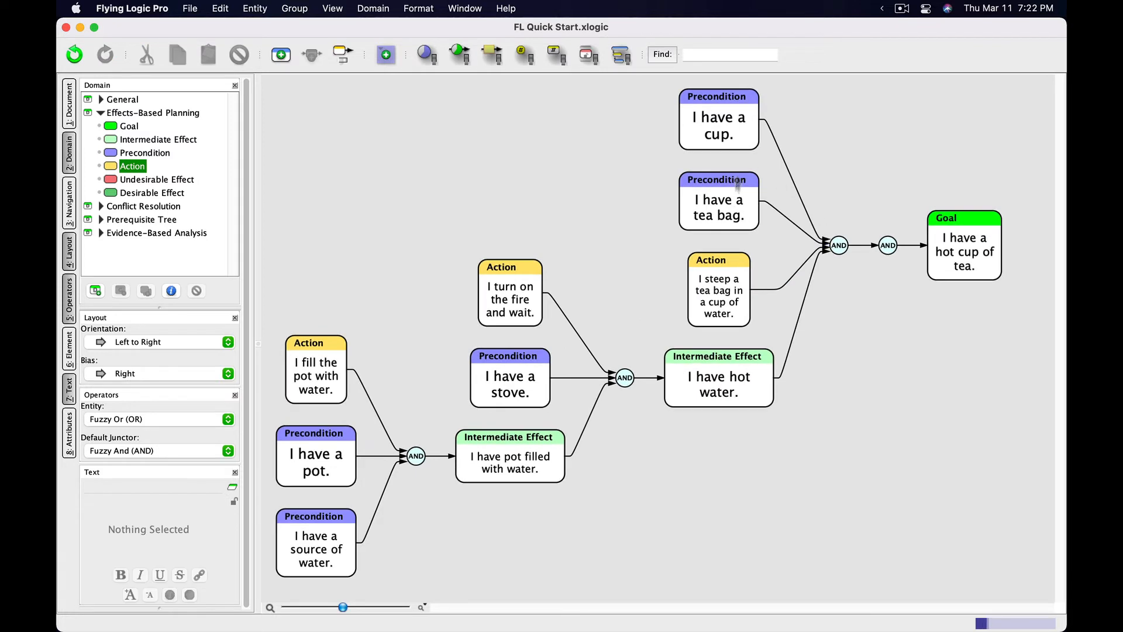
pyautogui.click(878, 245)
pyautogui.click(950, 251)
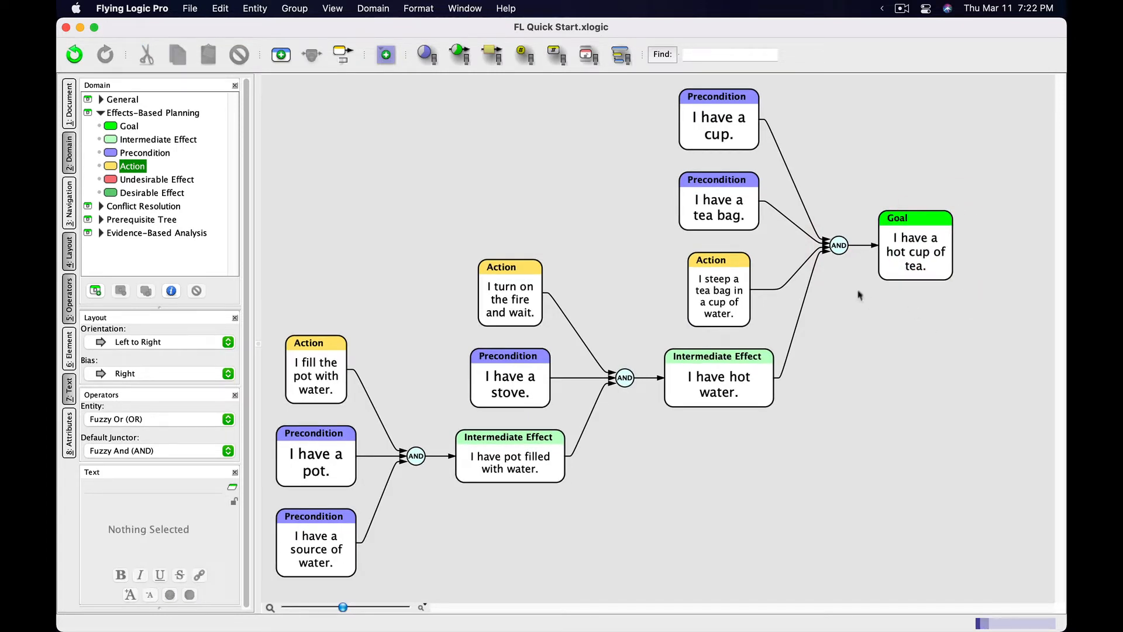
# Examine how the tea bag Precondition and the "I have hot water." effect connect through their edges and AND junctors.
pyautogui.click(737, 208)
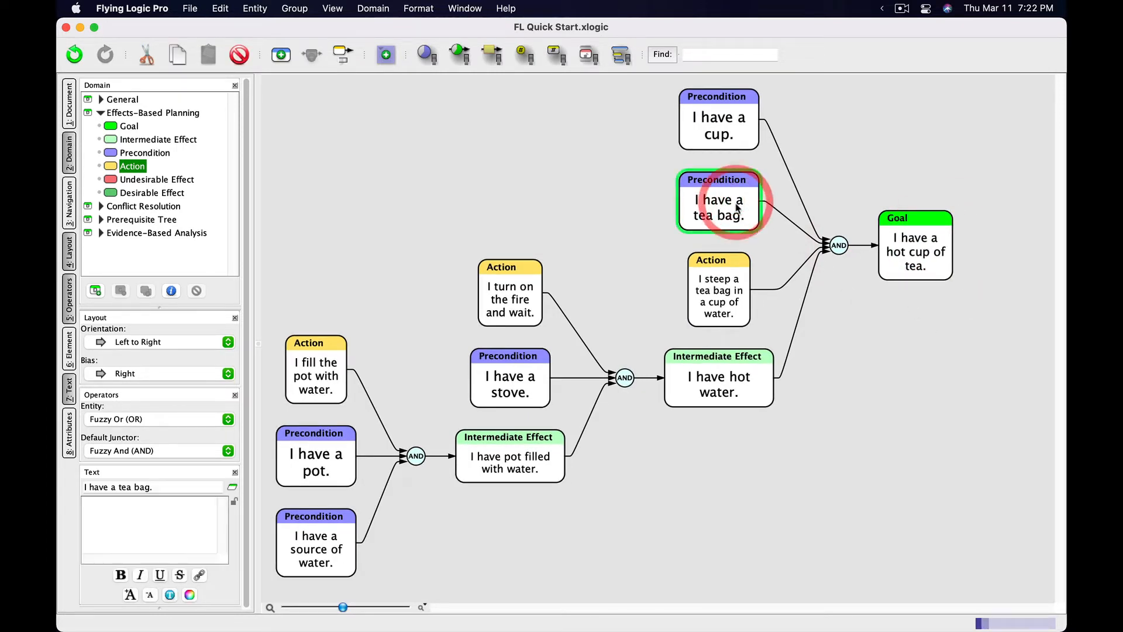
pyautogui.click(778, 214)
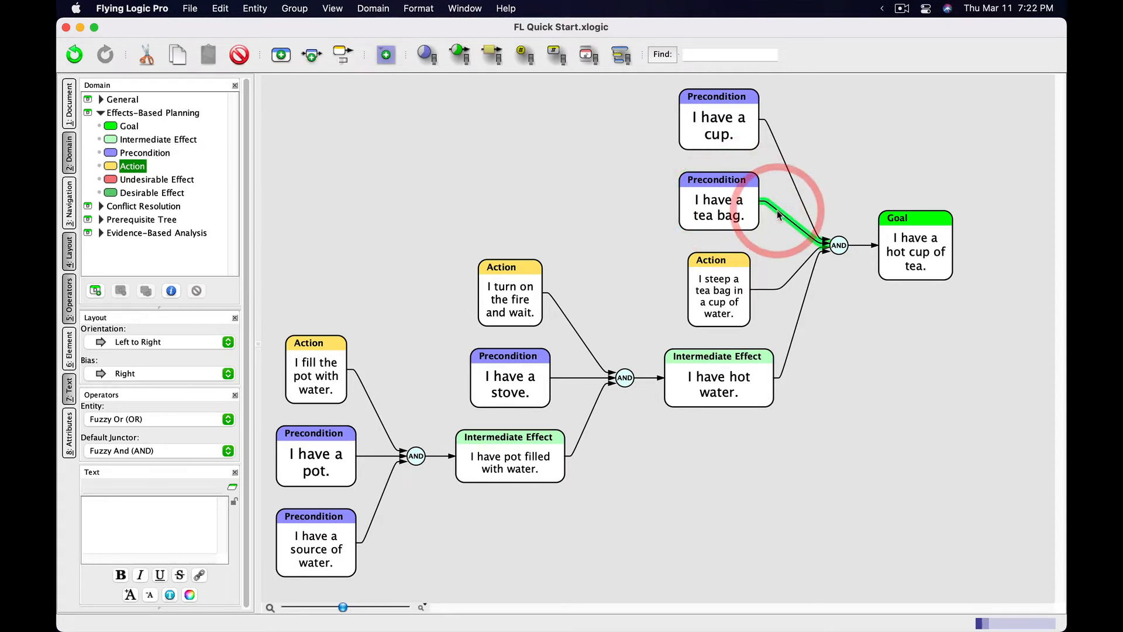
pyautogui.click(735, 207)
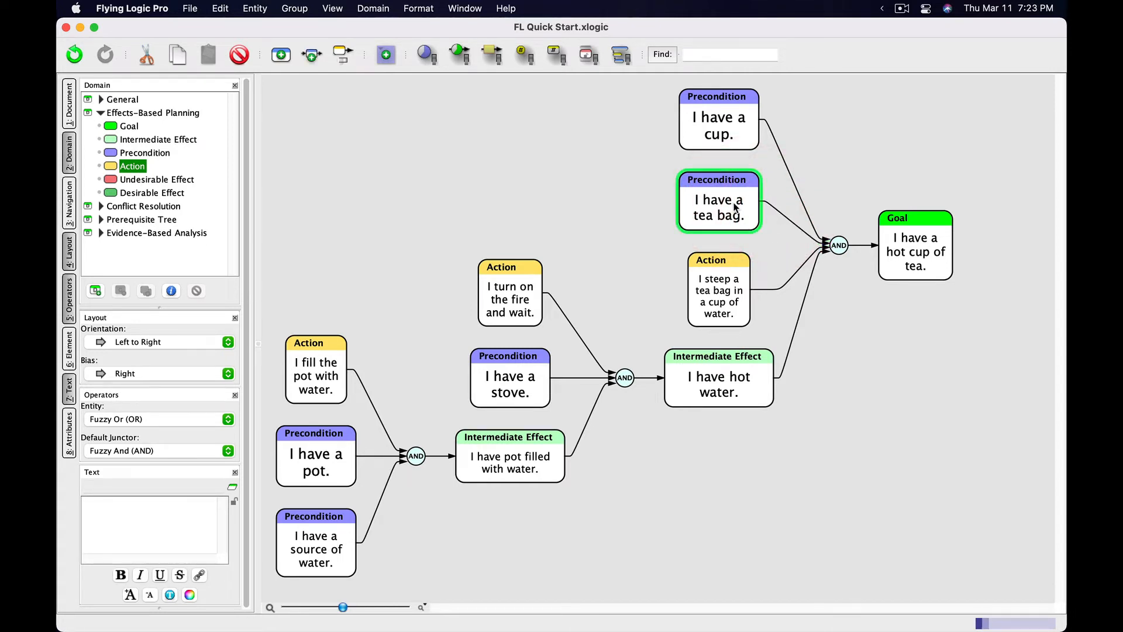
pyautogui.click(838, 245)
pyautogui.click(728, 211)
pyautogui.click(838, 245)
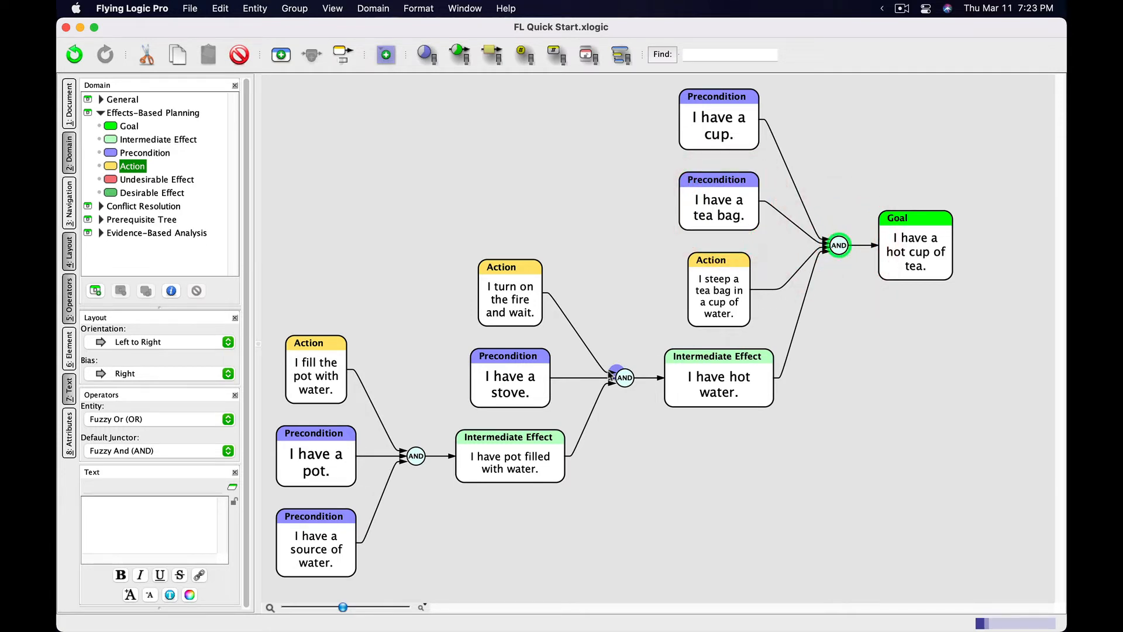
pyautogui.click(644, 379)
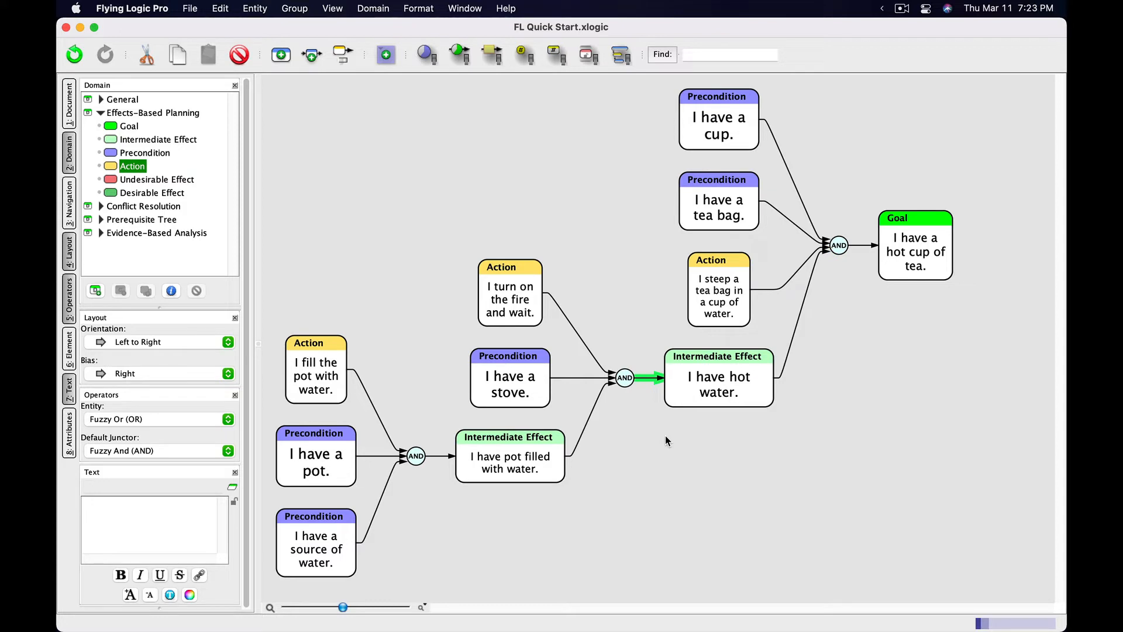
pyautogui.click(693, 376)
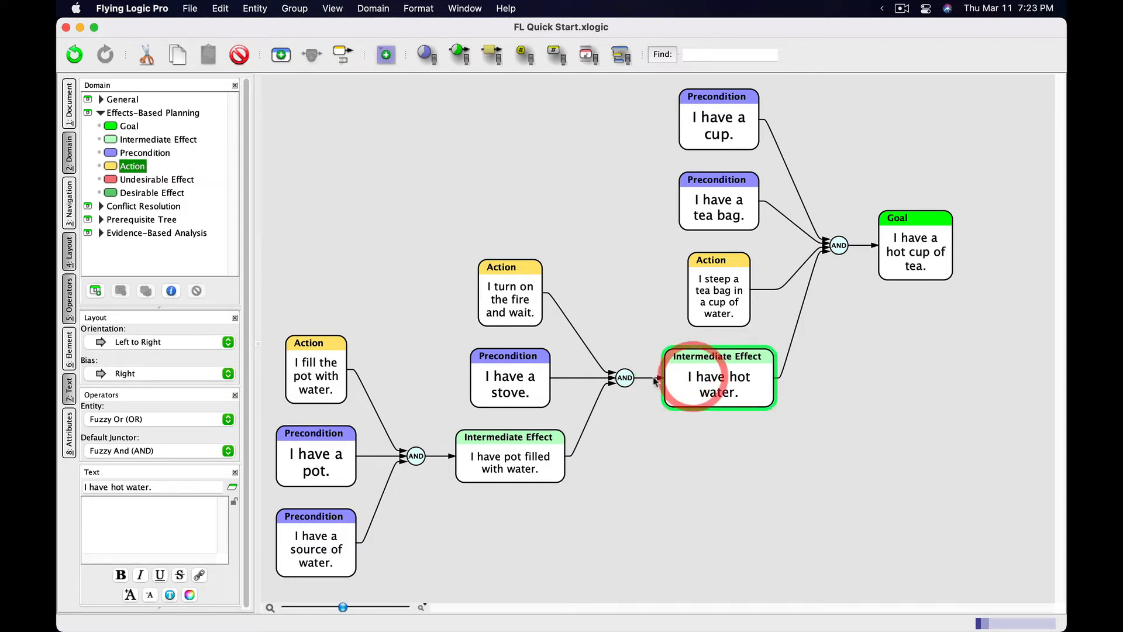
pyautogui.click(653, 381)
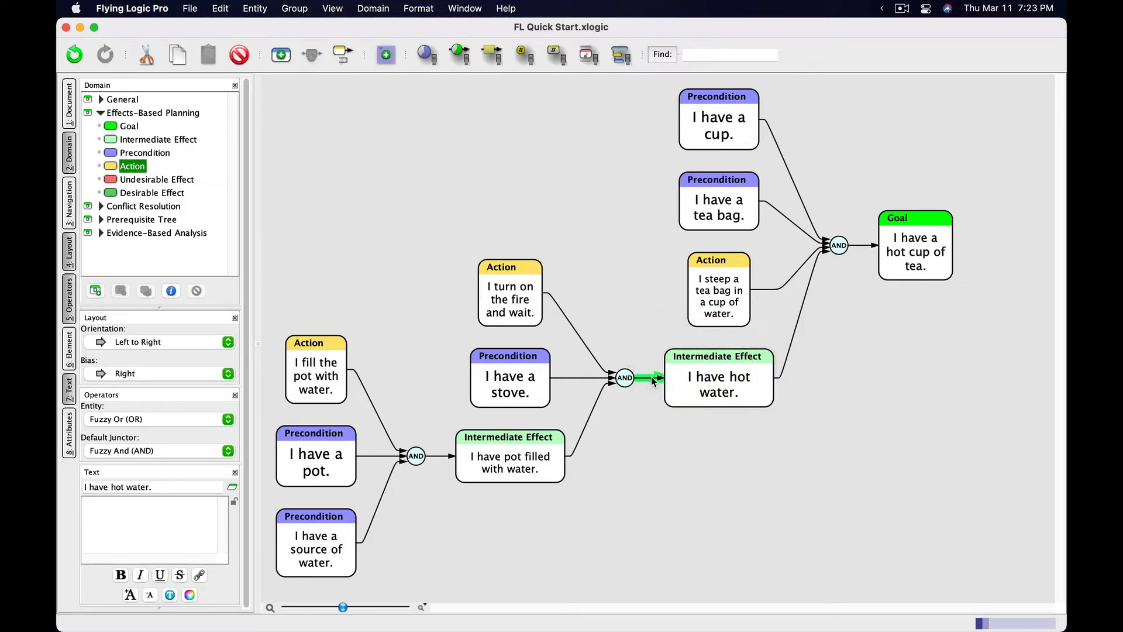
pyautogui.click(624, 377)
pyautogui.click(629, 418)
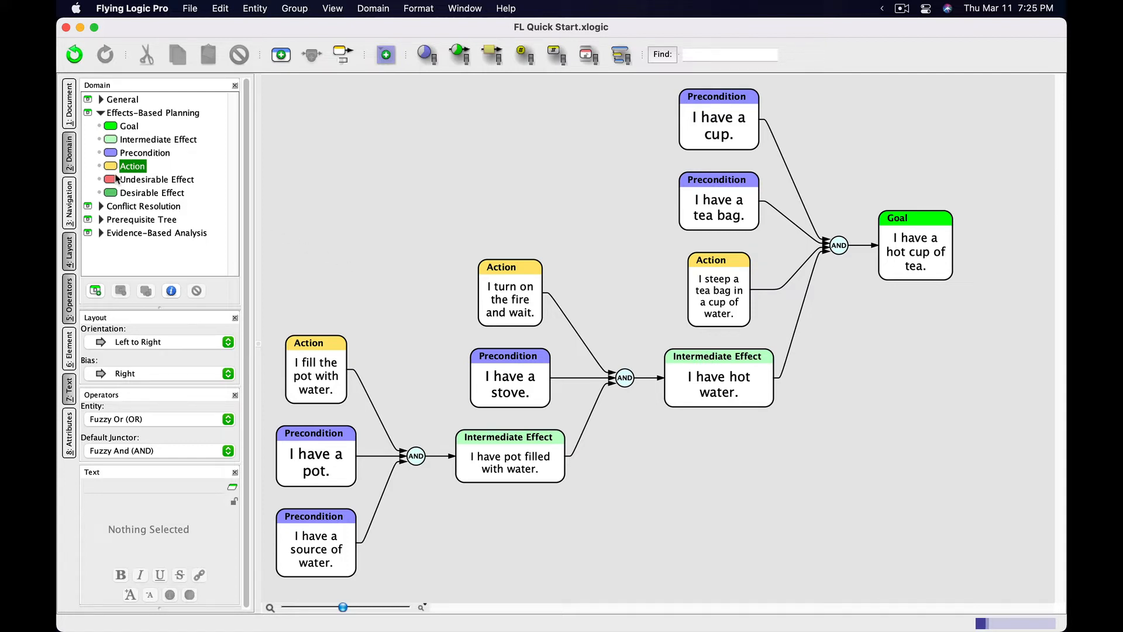
# Add an Undesirable Effect resulting from the Goal, titled "I have a used tea bag.".
pyautogui.moveTo(157, 179); pyautogui.dragTo(961, 247)
pyautogui.press('Tab')
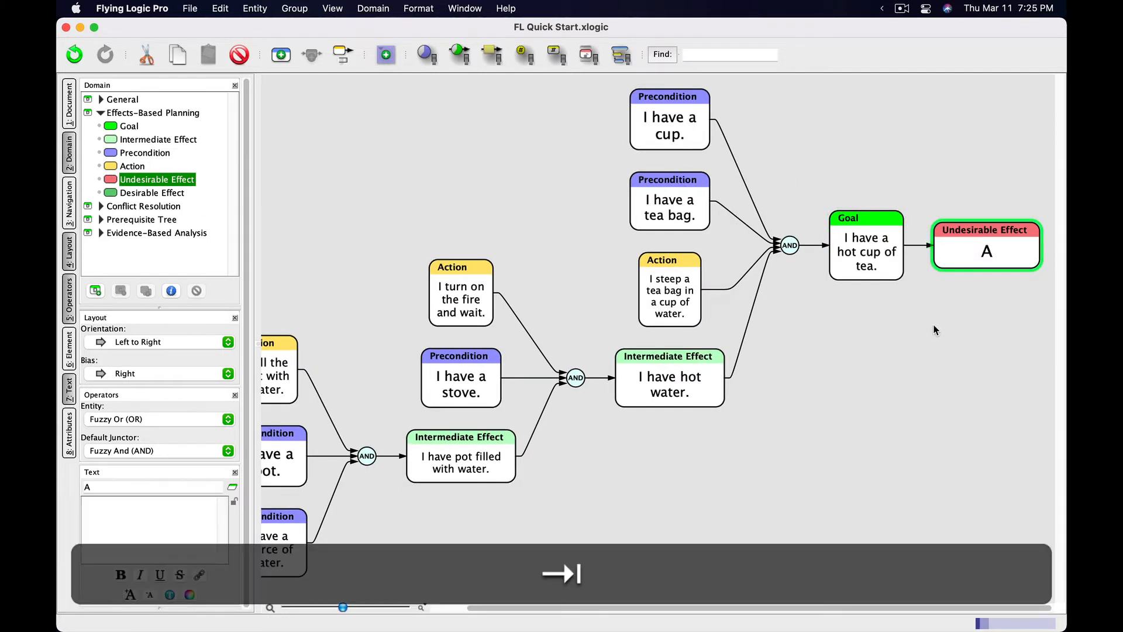
pyautogui.write('I have a ')
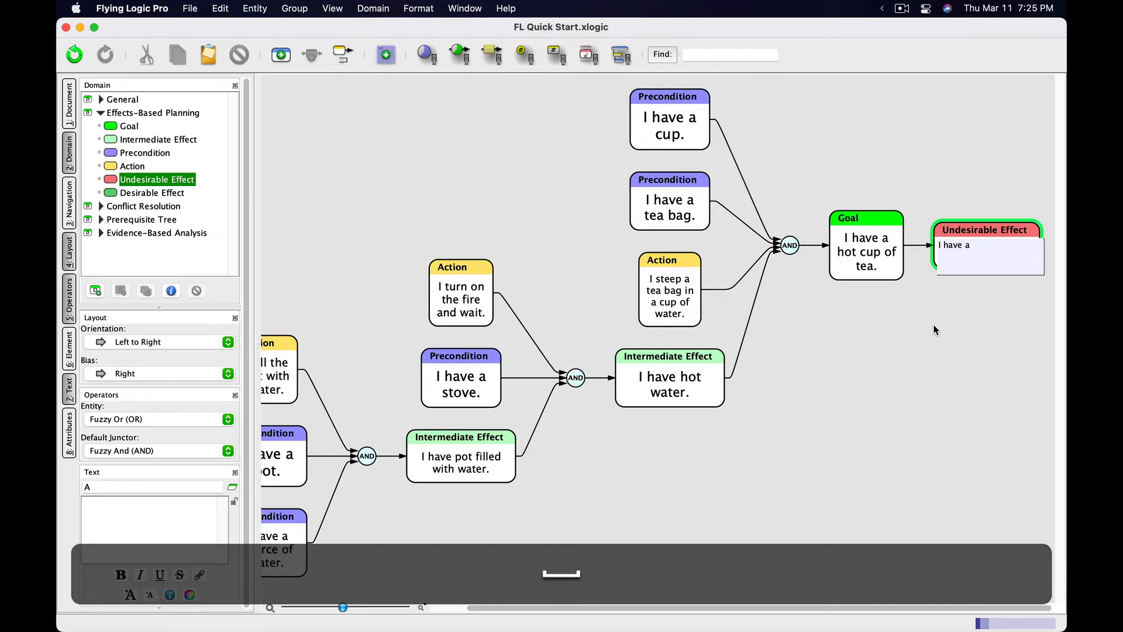
pyautogui.write('used tea bag.')
pyautogui.press('Return')
pyautogui.click(939, 327)
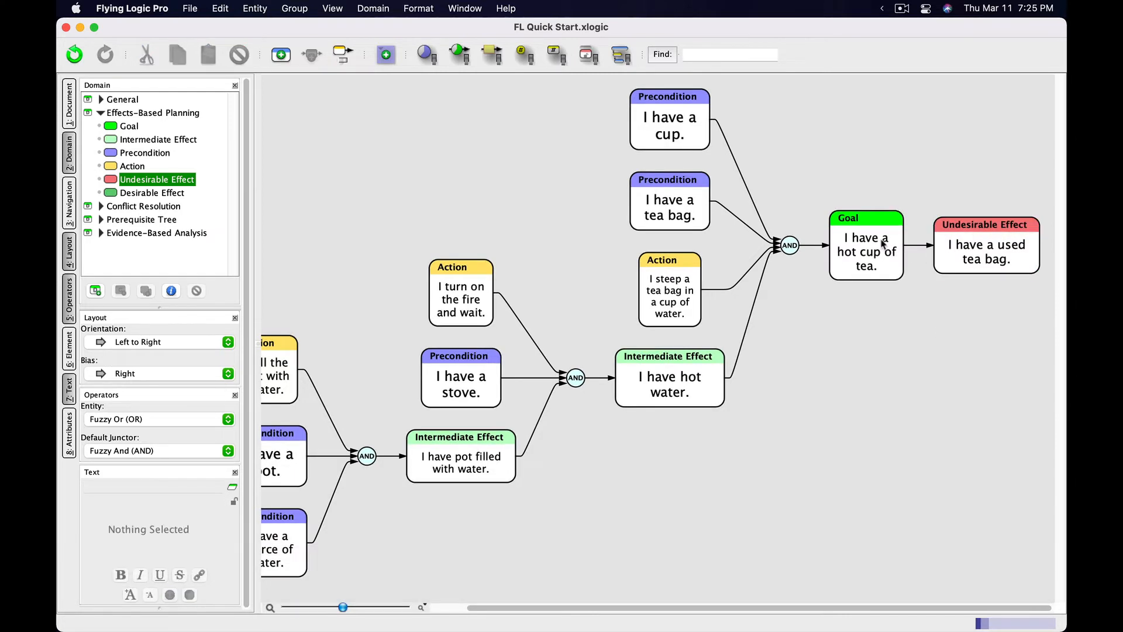
# Examine the cause-and-effect edge between the Goal and the Undesirable Effect "I have a used tea bag.".
pyautogui.click(916, 247)
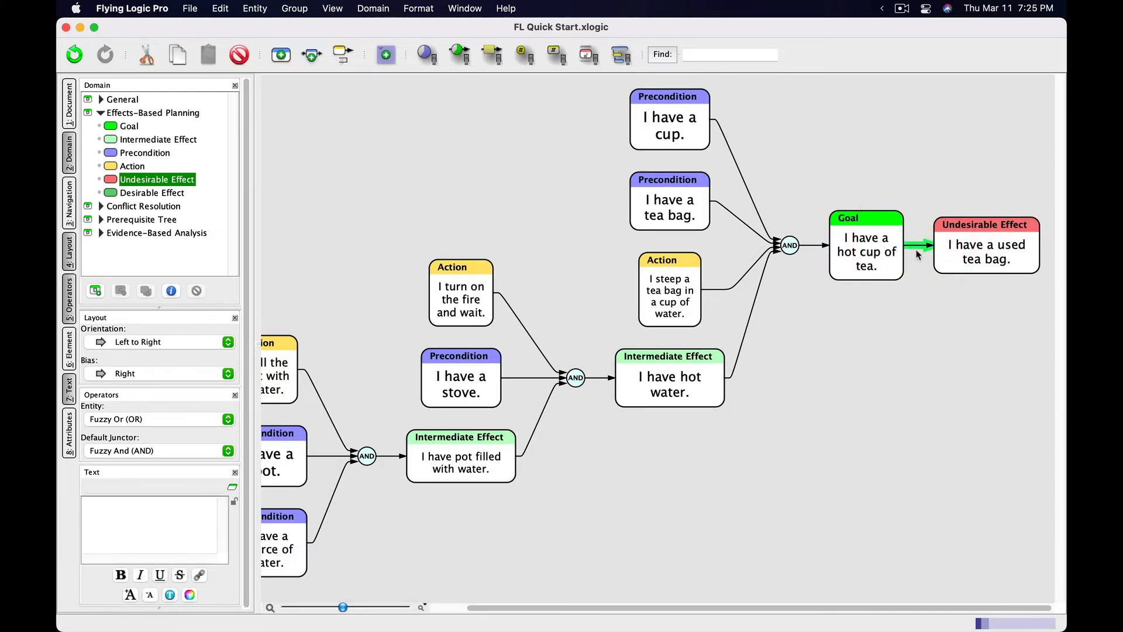
pyautogui.click(880, 269)
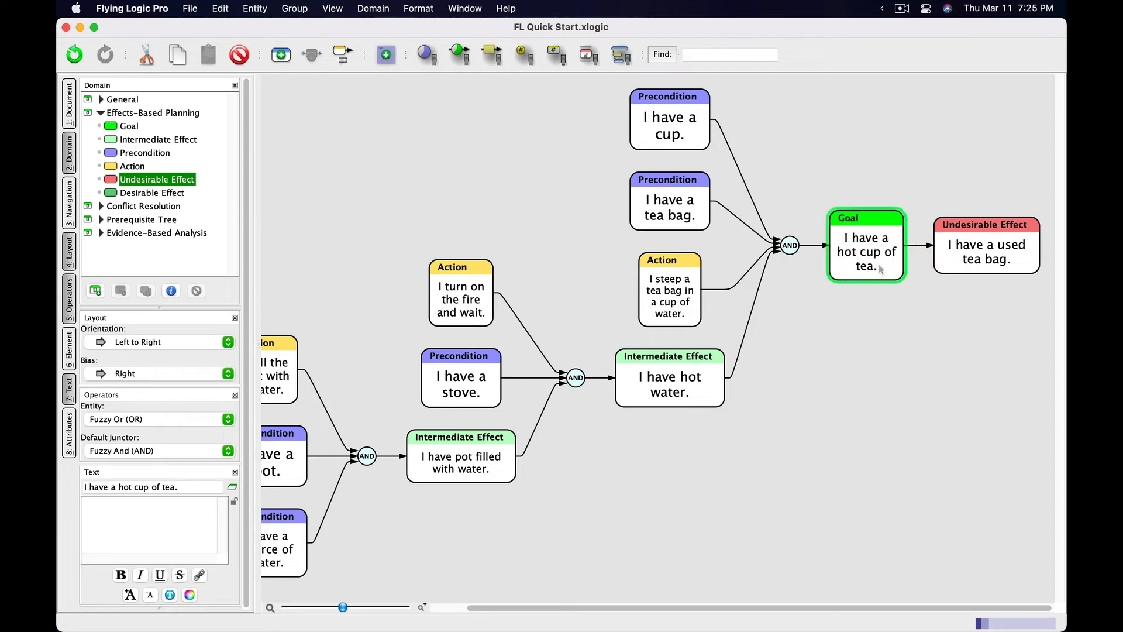
pyautogui.click(914, 246)
pyautogui.click(974, 253)
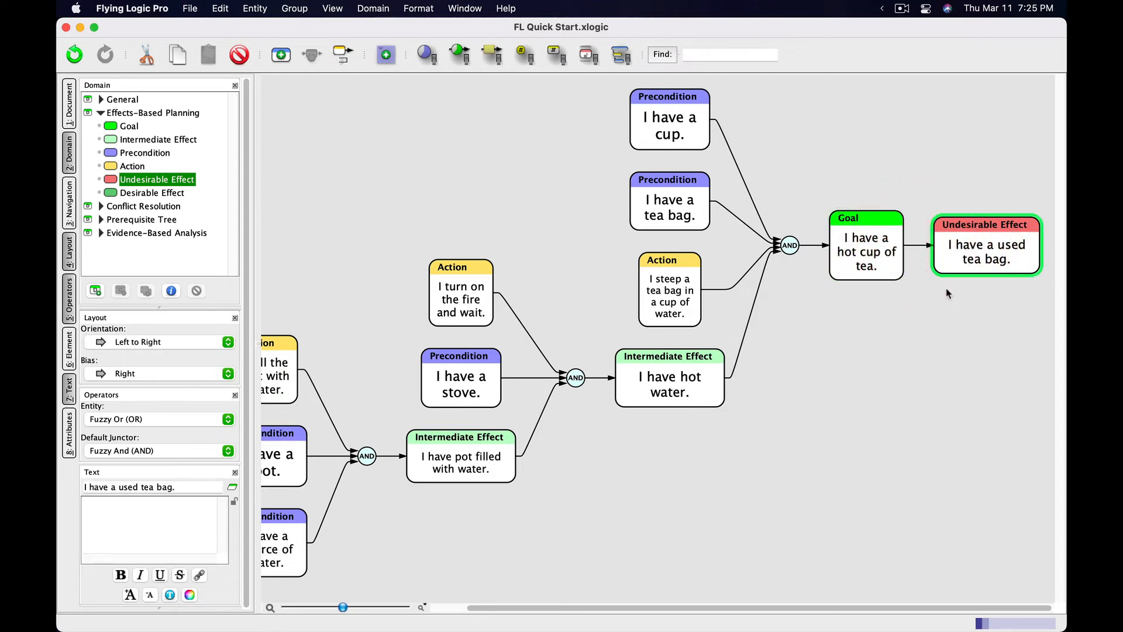
pyautogui.click(919, 246)
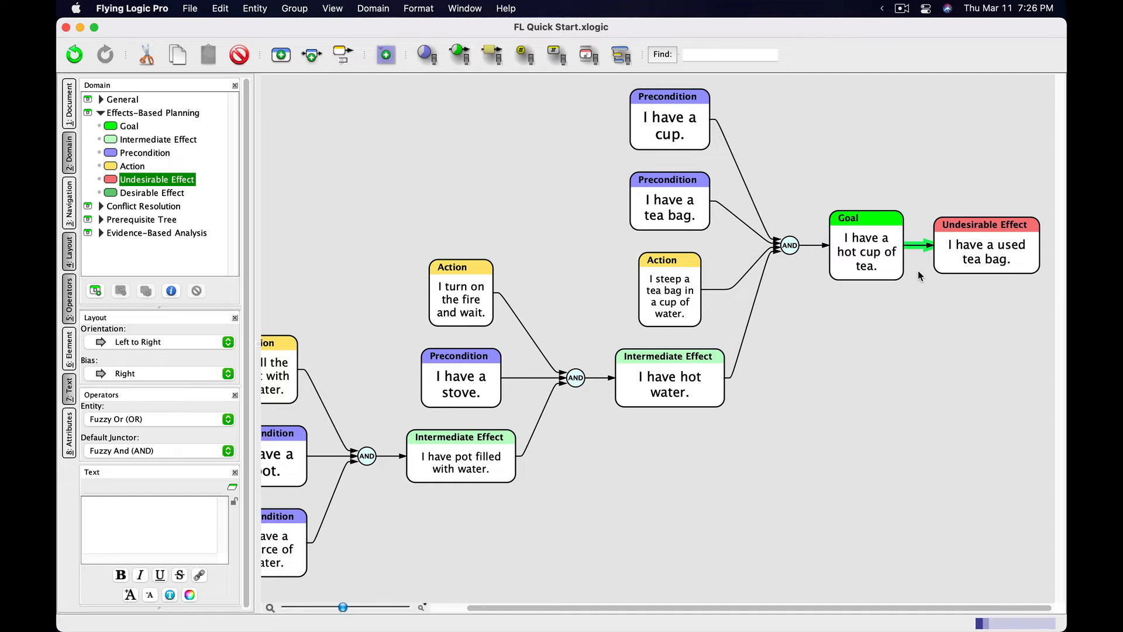
# Move the start of the "I have a used tea bag." edge from the Goal to the tea bag steeping Action.
pyautogui.click(669, 292)
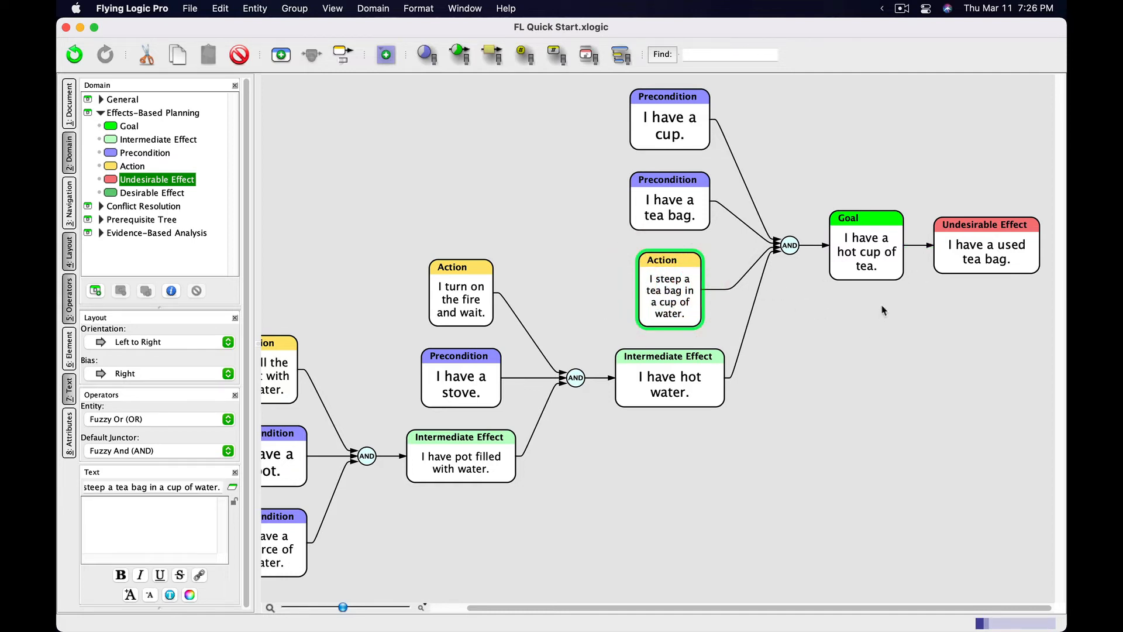
pyautogui.click(912, 246)
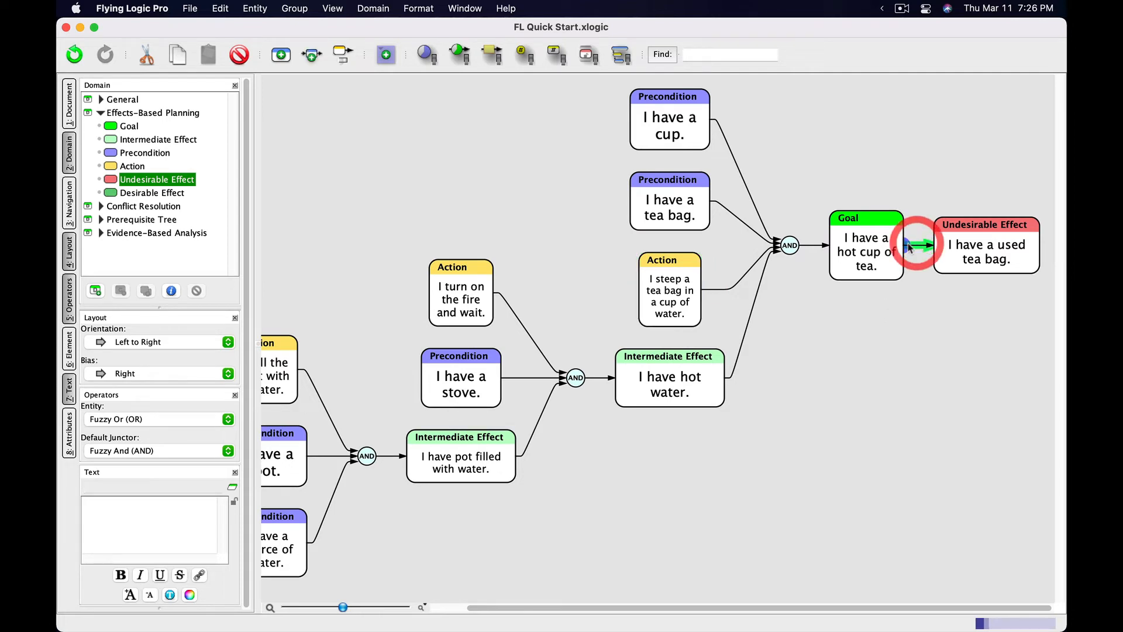
pyautogui.moveTo(906, 245); pyautogui.dragTo(673, 307)
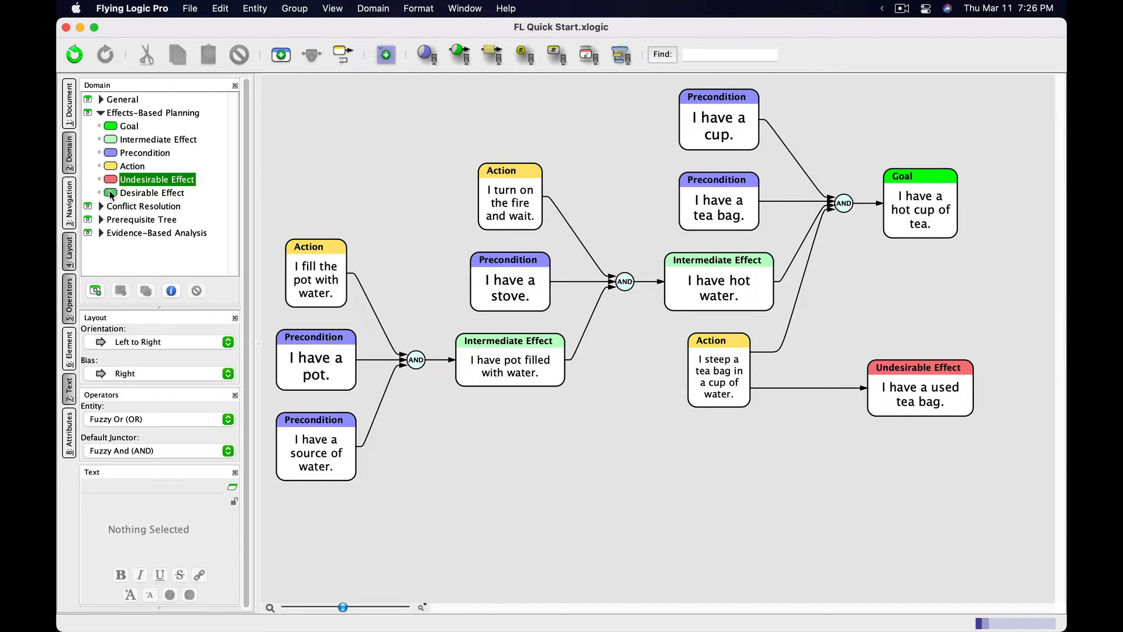
# Add a Desirable Effect resulting from "I have a used tea bag.", with a new Precondition and Action joined through an AND junctor.
pyautogui.moveTo(111, 193); pyautogui.dragTo(977, 382)
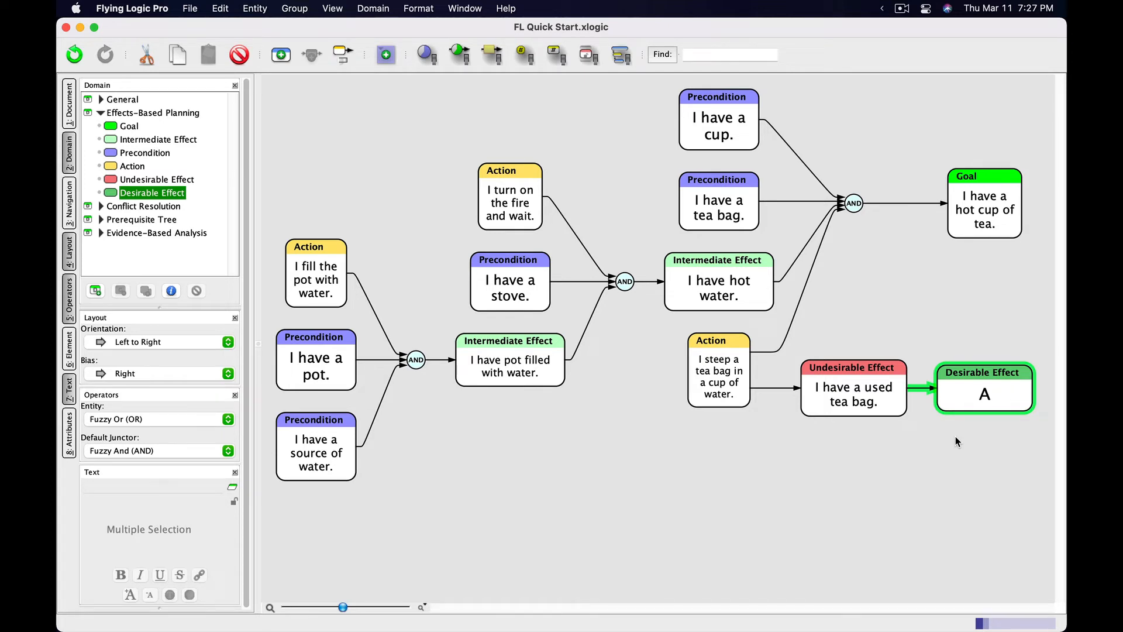
pyautogui.moveTo(111, 153)
pyautogui.mouseDown()
pyautogui.moveTo(650, 281)
pyautogui.moveTo(930, 381)
pyautogui.moveTo(920, 387)
pyautogui.mouseUp()
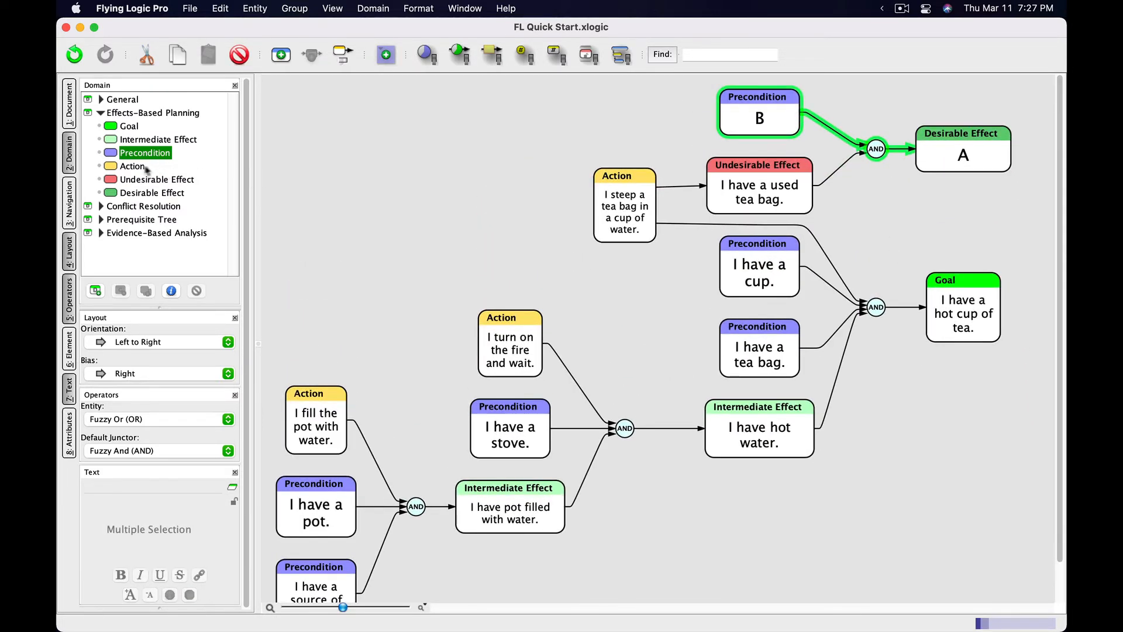
pyautogui.moveTo(113, 168); pyautogui.dragTo(875, 149)
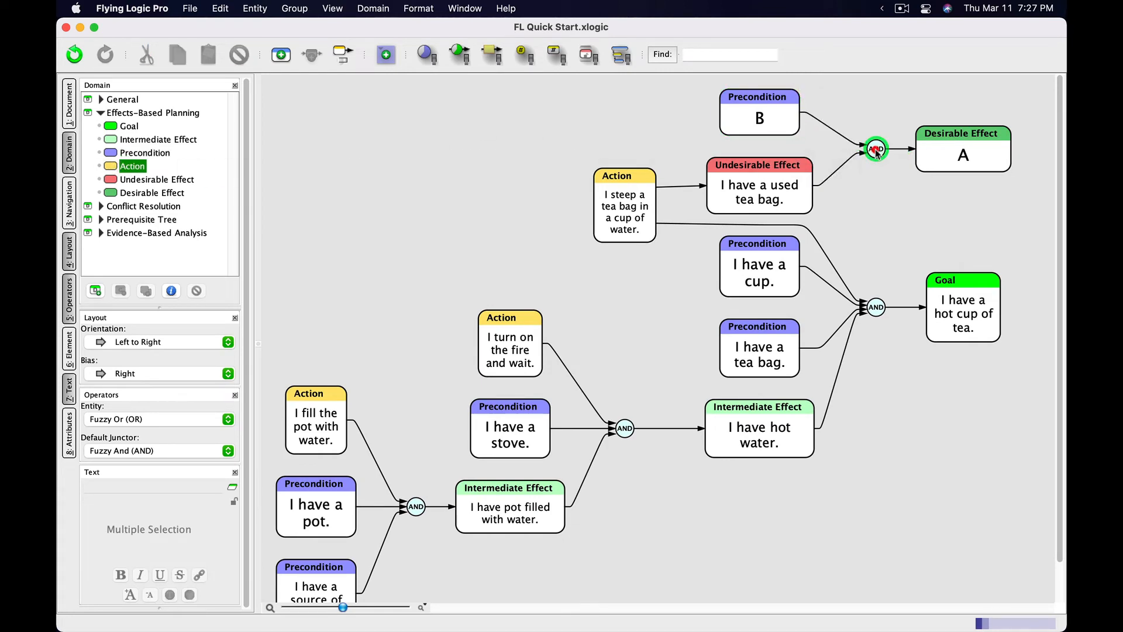
pyautogui.click(893, 246)
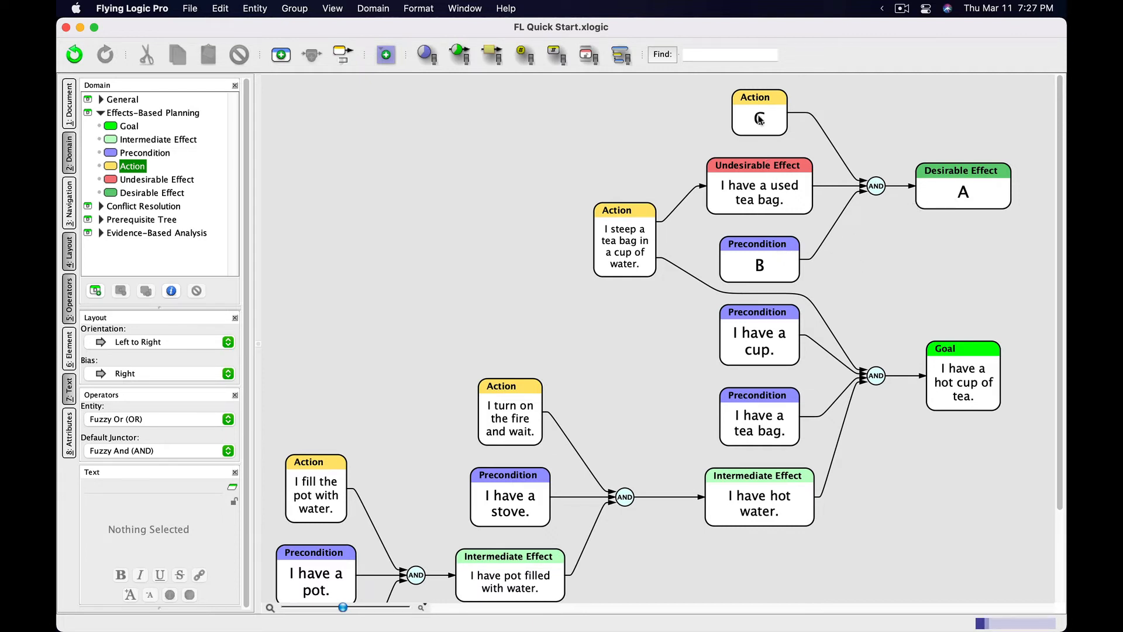
# Title the new Precondition feeding the Desirable Effect "I have a compost pile.".
pyautogui.click(759, 266)
pyautogui.press('Return')
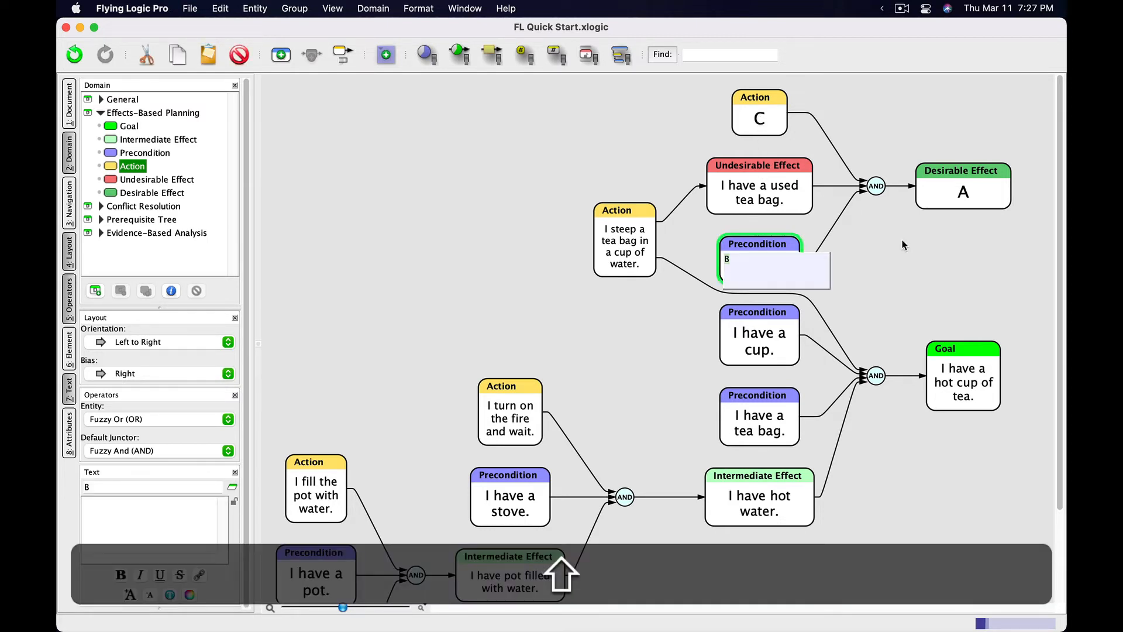
pyautogui.write('I have')
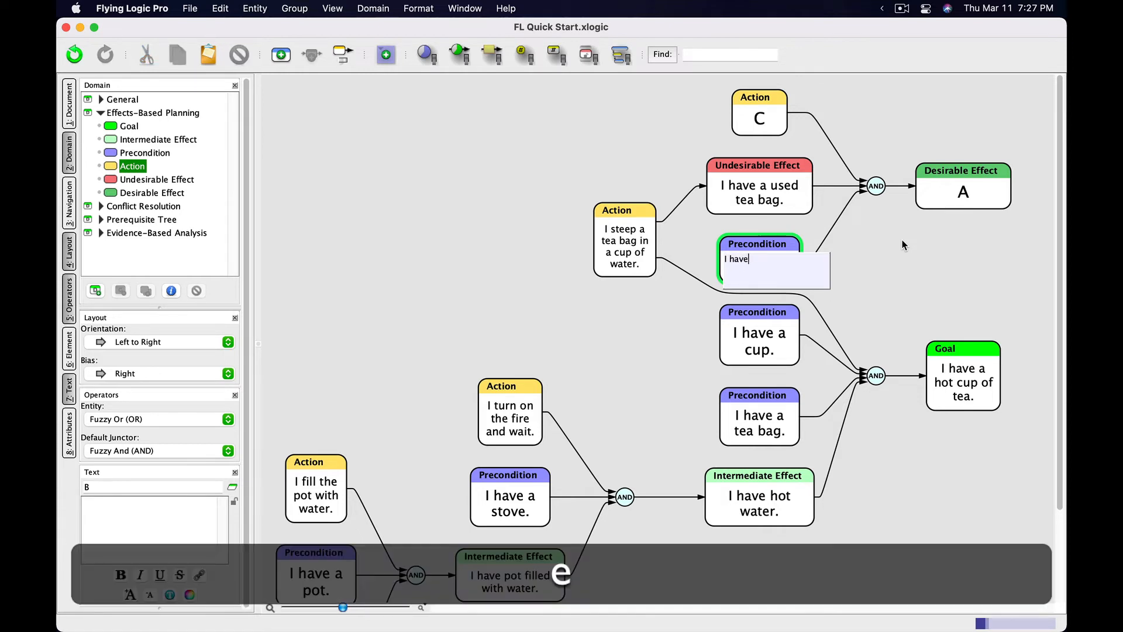
pyautogui.write(' a compost pile.')
pyautogui.press('Return')
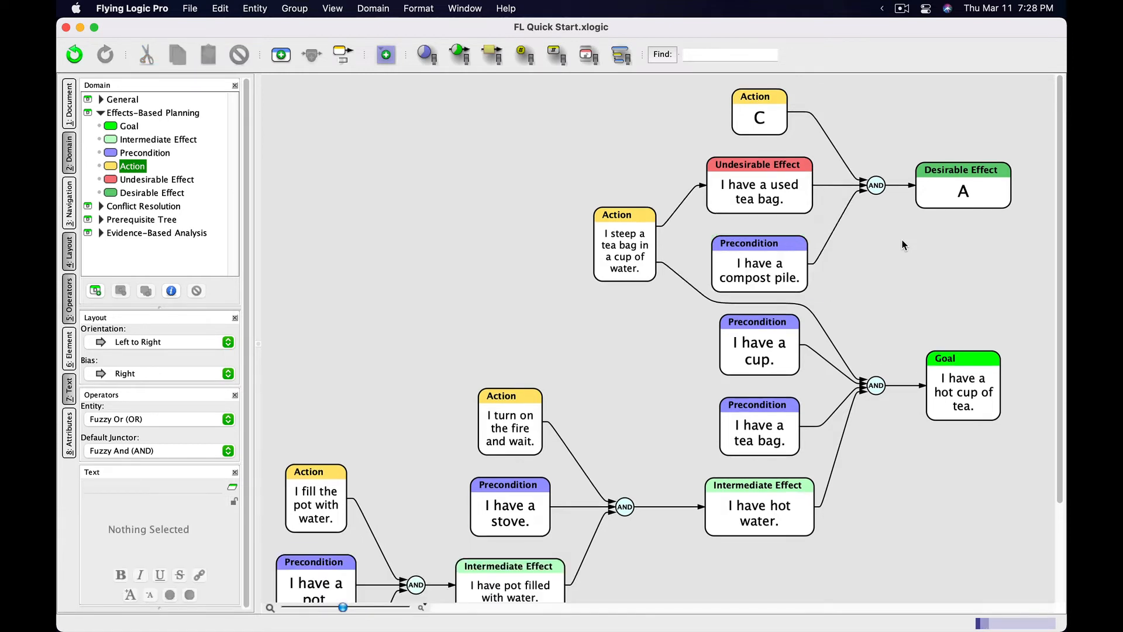
# Title the new Action feeding the Desirable Effect "I throw the tea bag on the compost pile.".
pyautogui.click(773, 111)
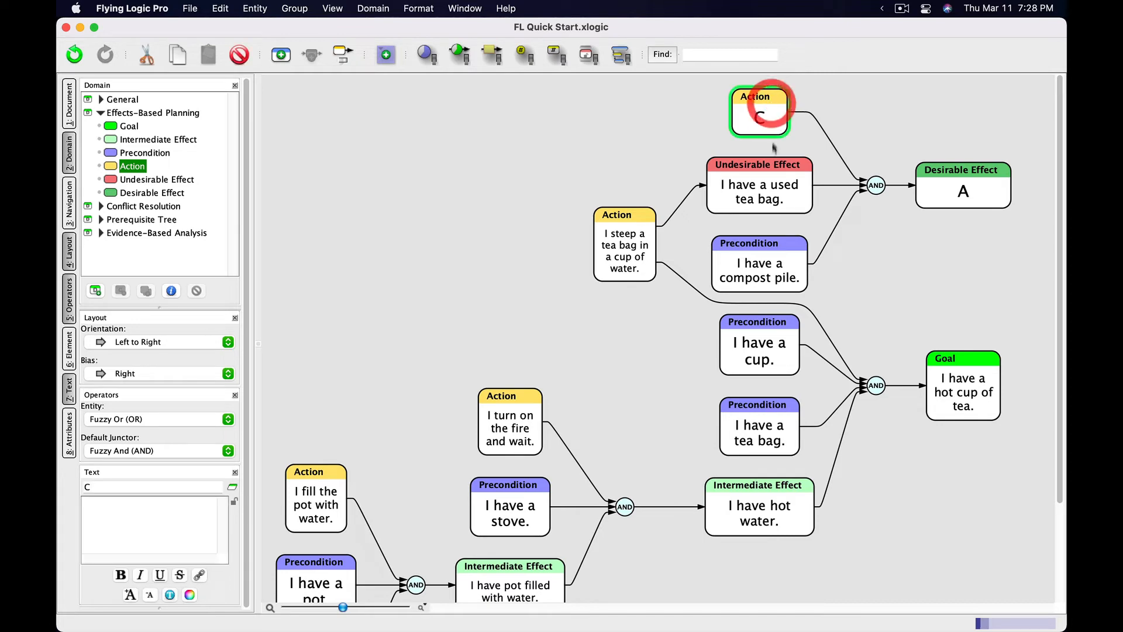
pyautogui.press('Tab')
pyautogui.write('I throw the tea bag o')
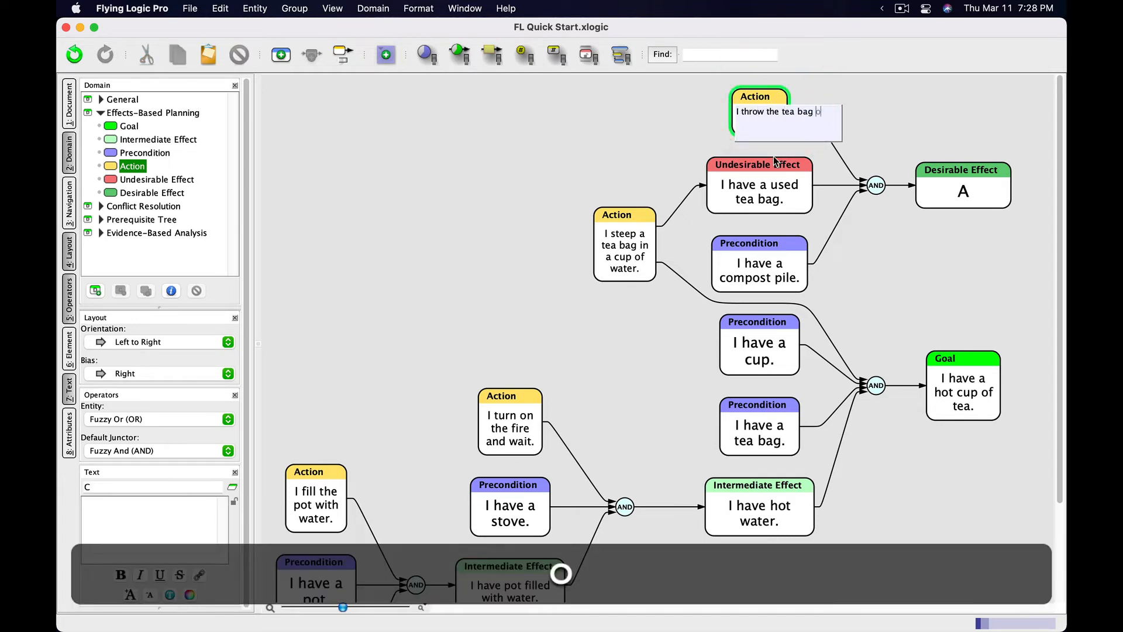
pyautogui.write('n the compost pile.')
pyautogui.press('Return')
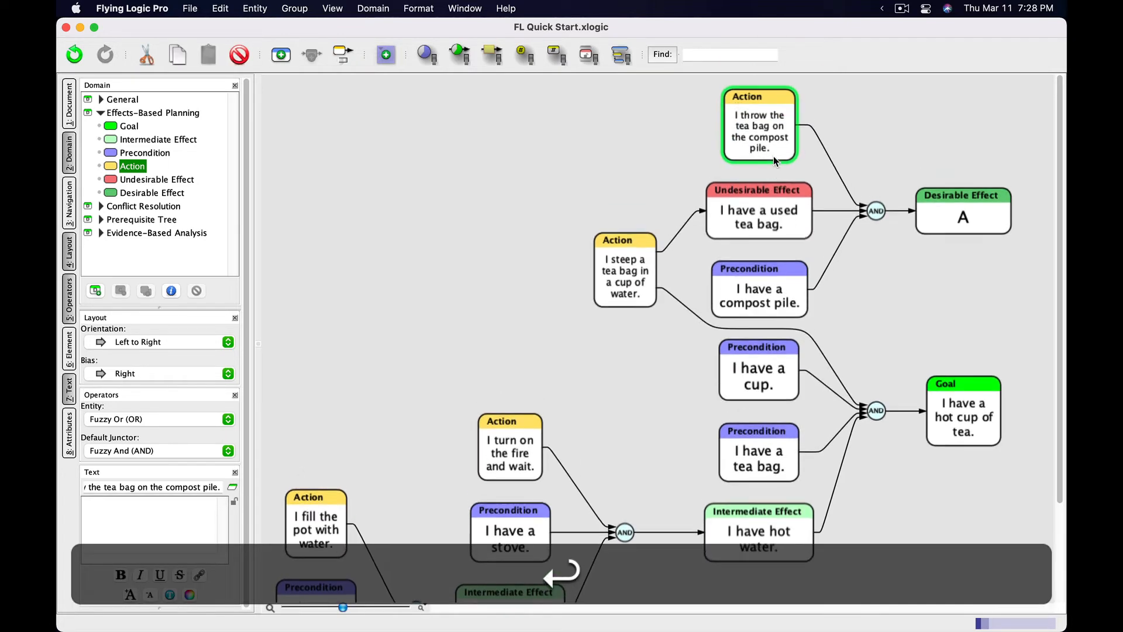
# Title the Desirable Effect "I have more compost.".
pyautogui.click(933, 220)
pyautogui.press('Tab')
pyautogui.write('I')
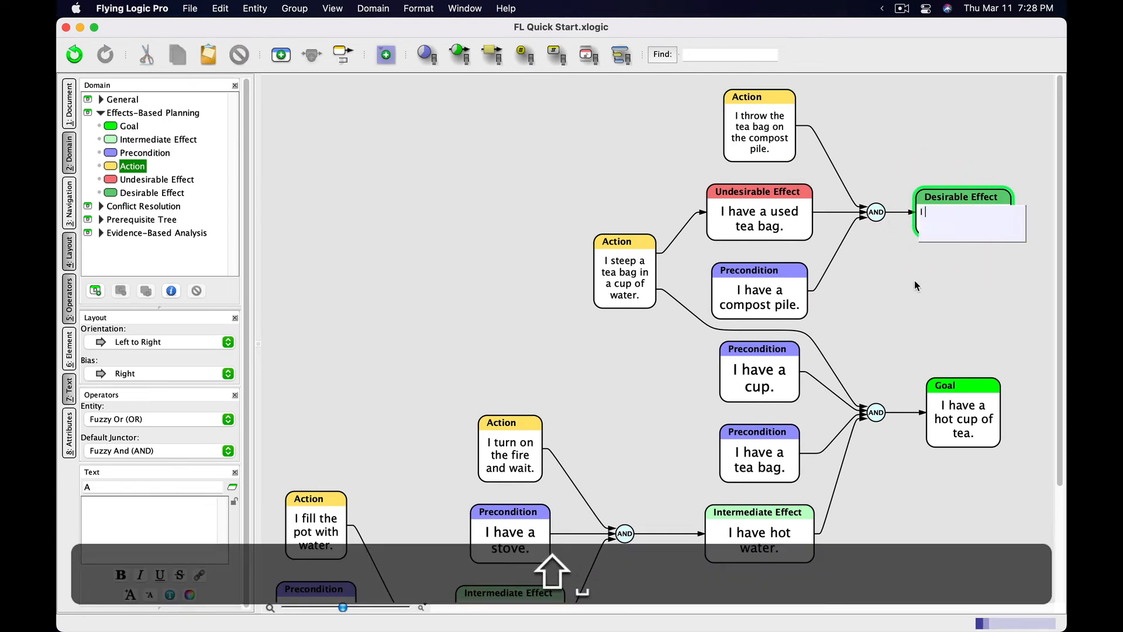
pyautogui.write(' have more compost.')
pyautogui.click(917, 281)
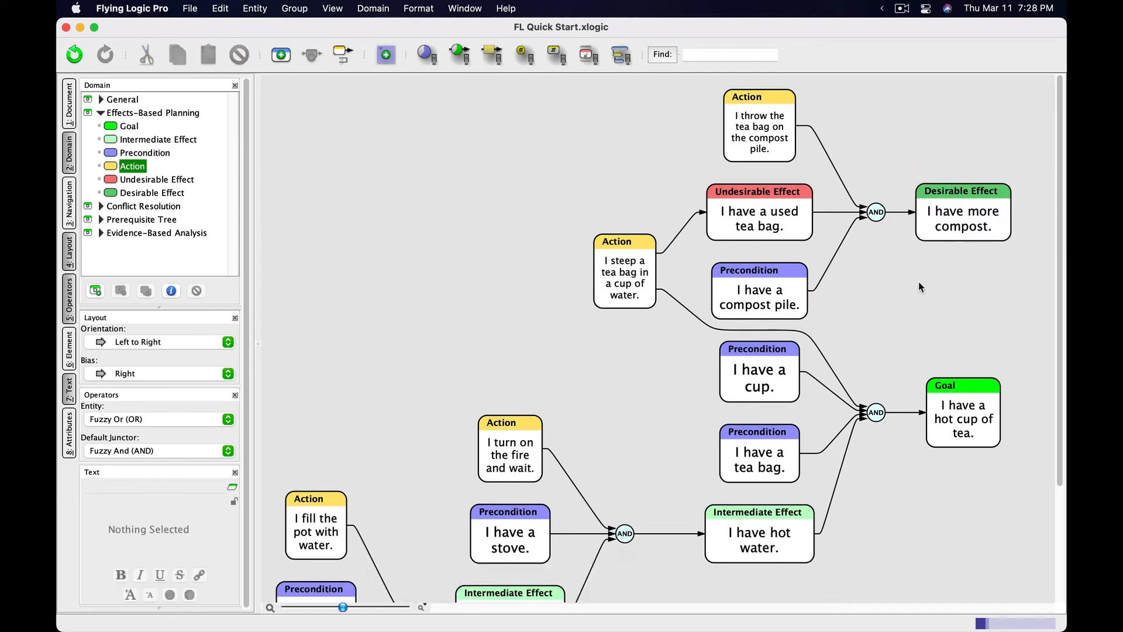
# Examine how the used tea bag Undesirable Effect leads to the compost Desirable Effect, and compare that effect with the Goal.
pyautogui.click(781, 208)
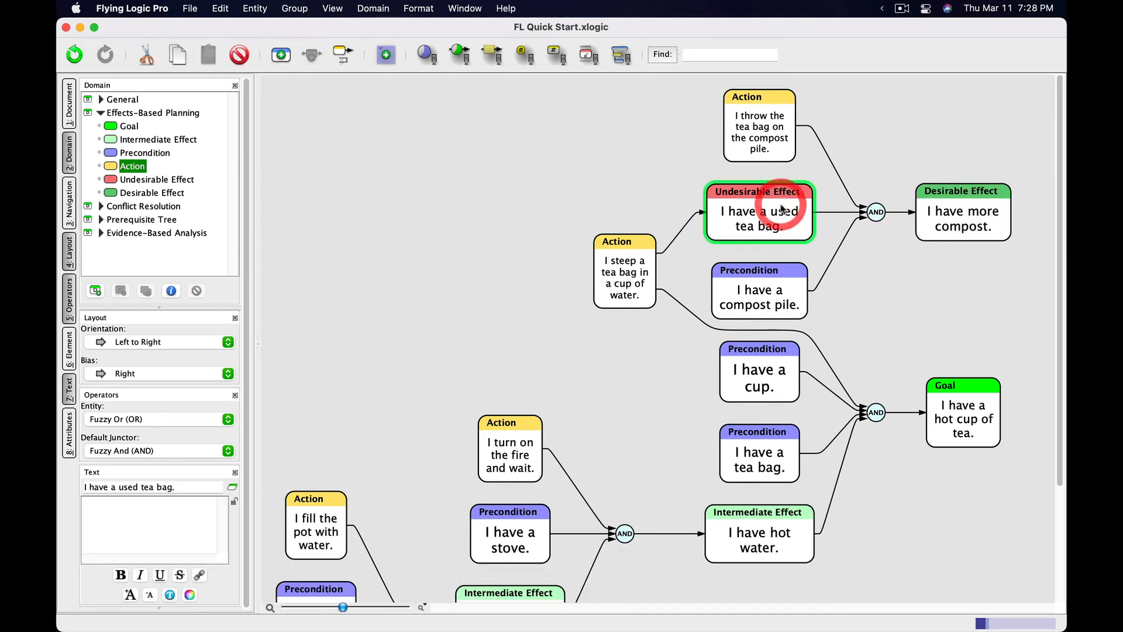
pyautogui.click(948, 220)
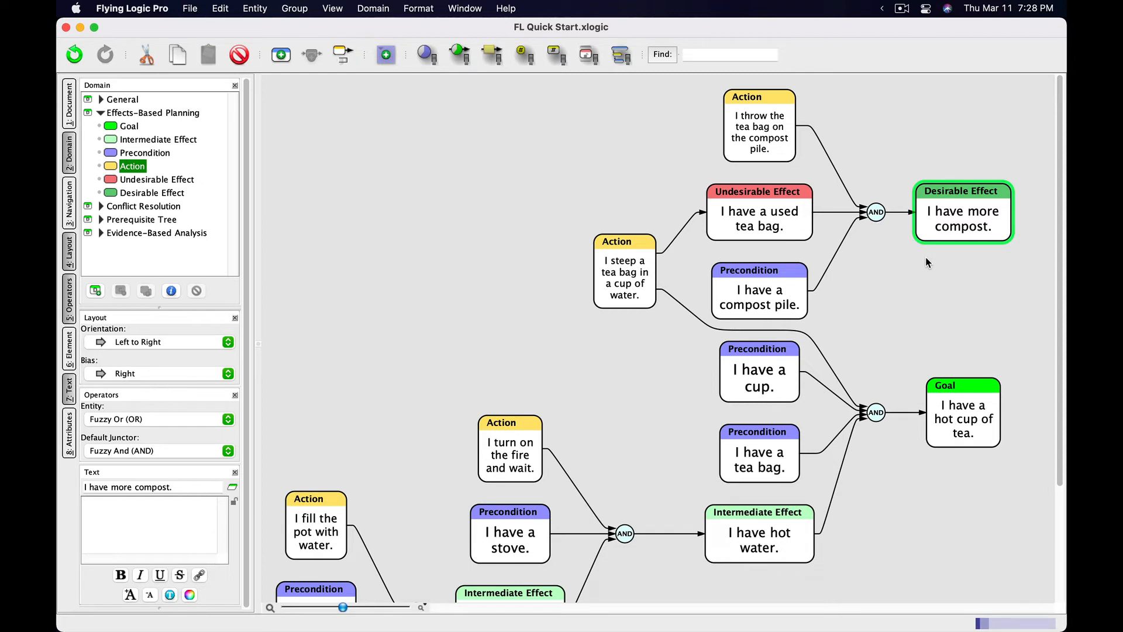
pyautogui.click(966, 402)
pyautogui.click(977, 209)
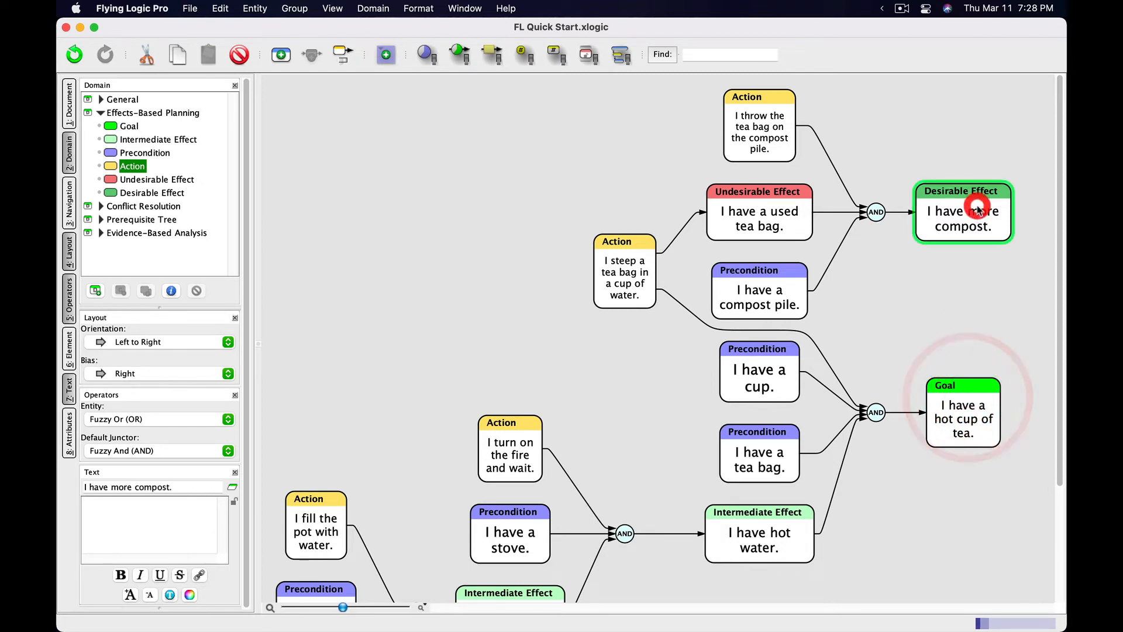
pyautogui.click(785, 216)
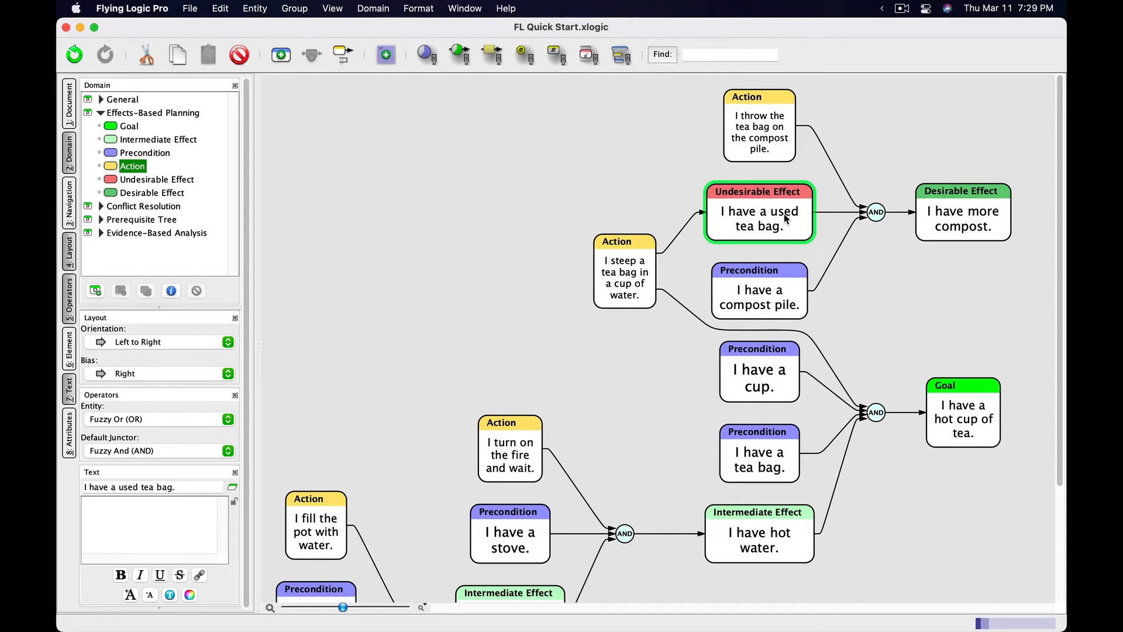
# Add an alternative Action leading directly to the Goal, and join a new Precondition to it through a separate AND junctor.
pyautogui.press('super+minus')
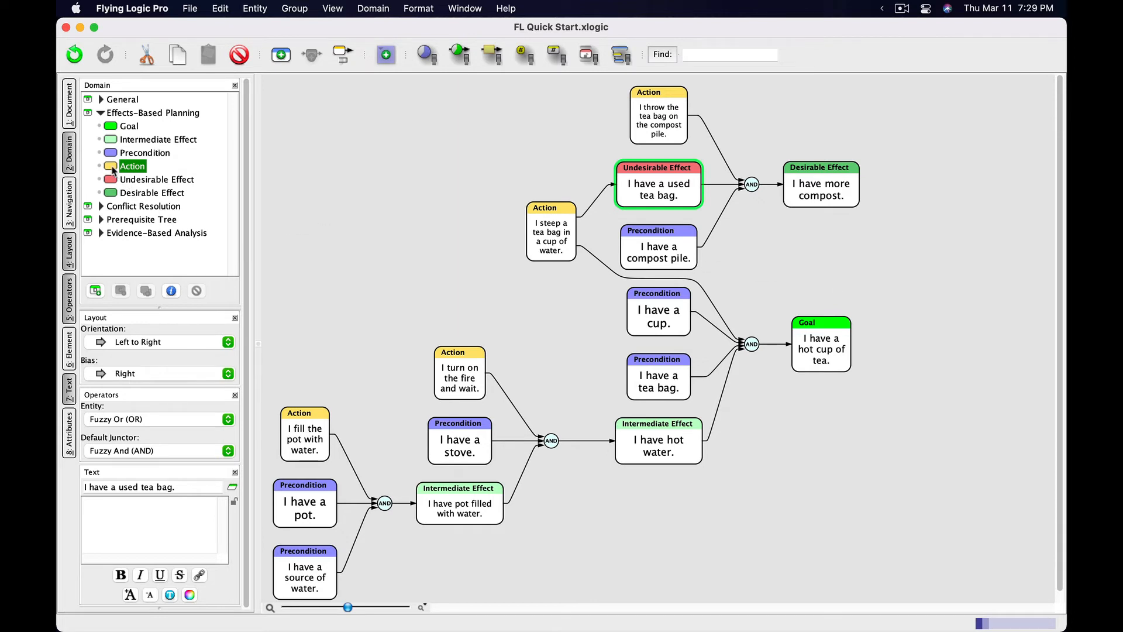
pyautogui.moveTo(112, 168); pyautogui.dragTo(790, 333)
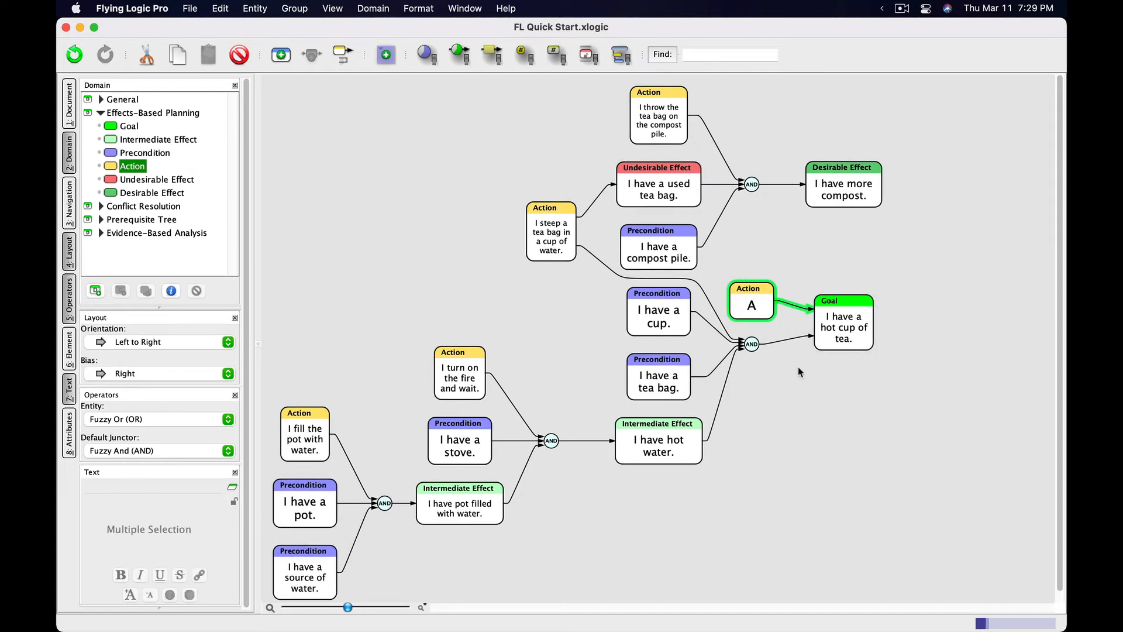
pyautogui.click(799, 372)
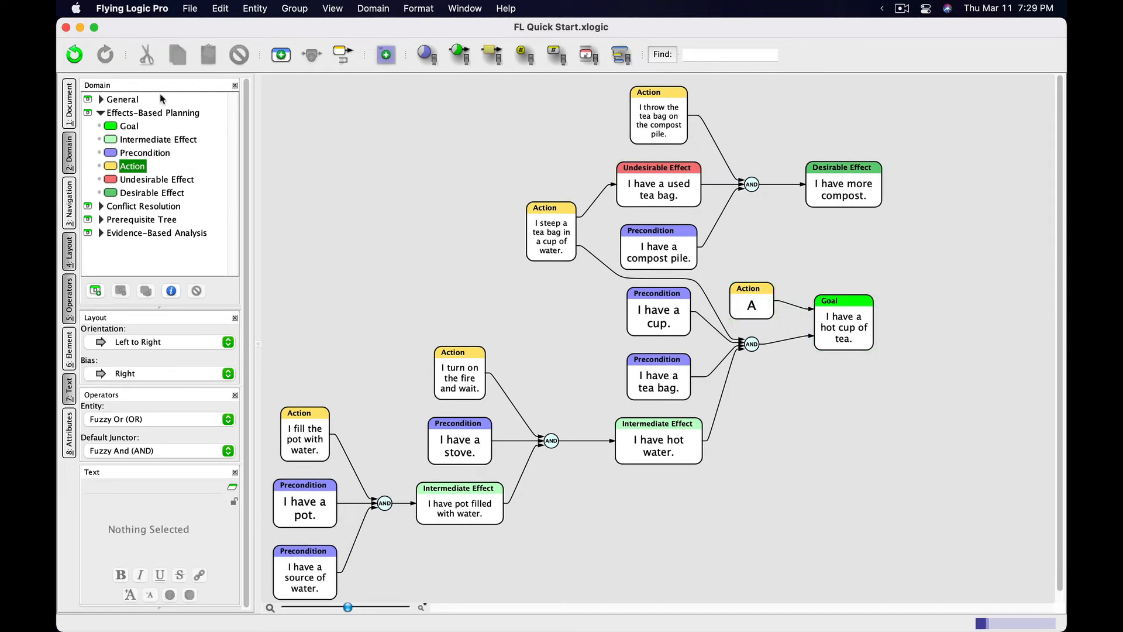
pyautogui.moveTo(116, 152); pyautogui.dragTo(794, 303)
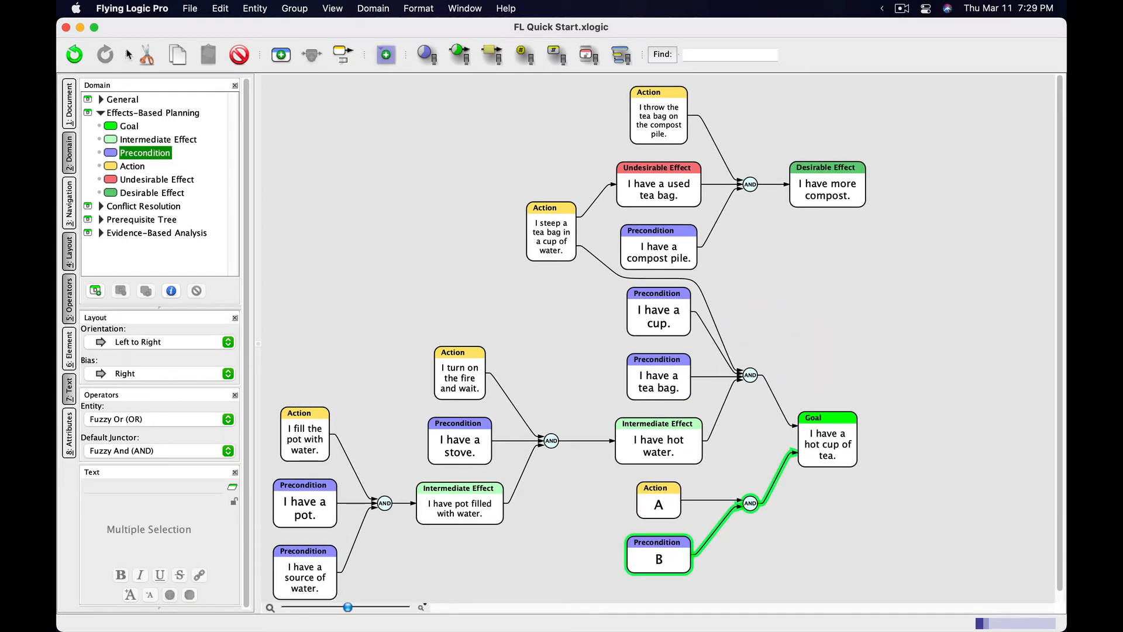
# Title the new Precondition in the Goal's alternative branch "There is iced tea in the fridge.".
pyautogui.click(662, 563)
pyautogui.press('Tab')
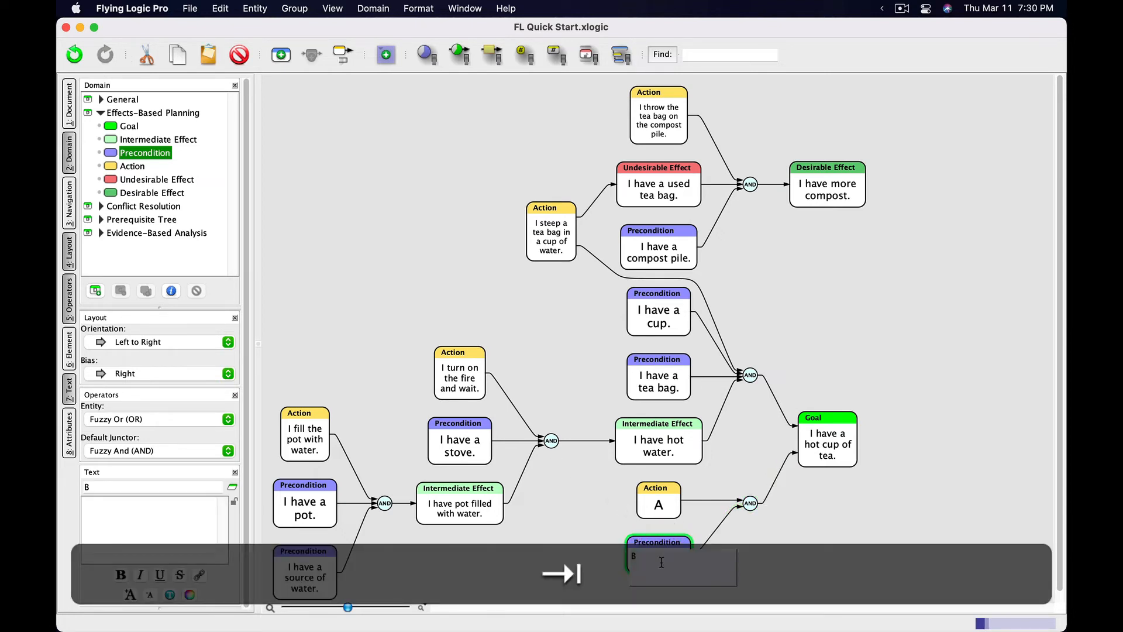
pyautogui.press('shift')
pyautogui.write('There is iced tea in the fridge.')
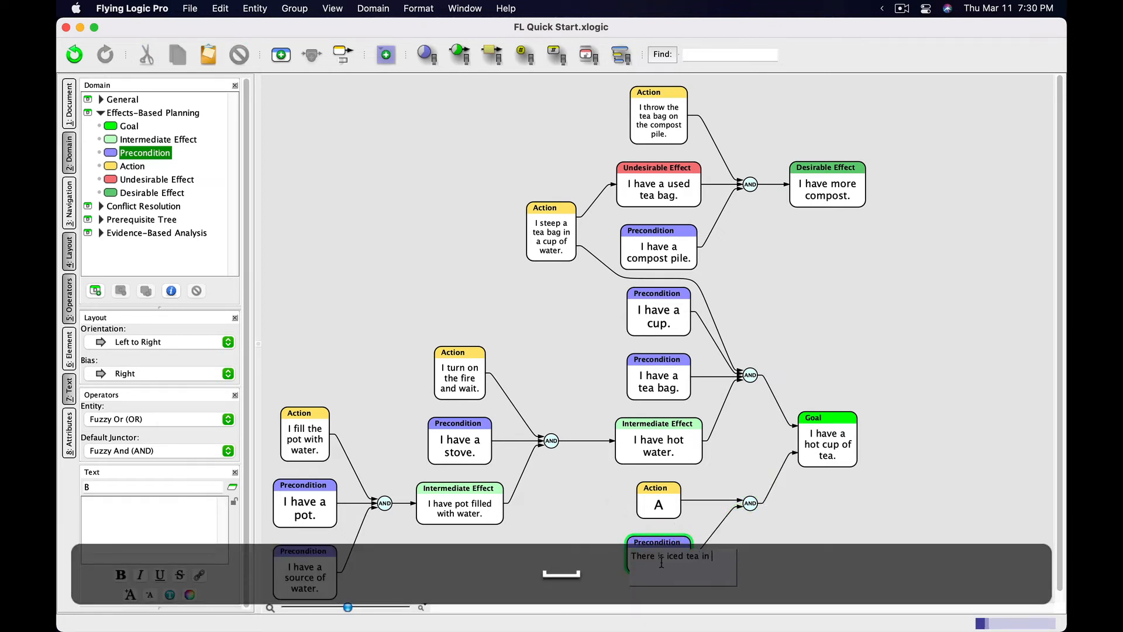
pyautogui.press('Return')
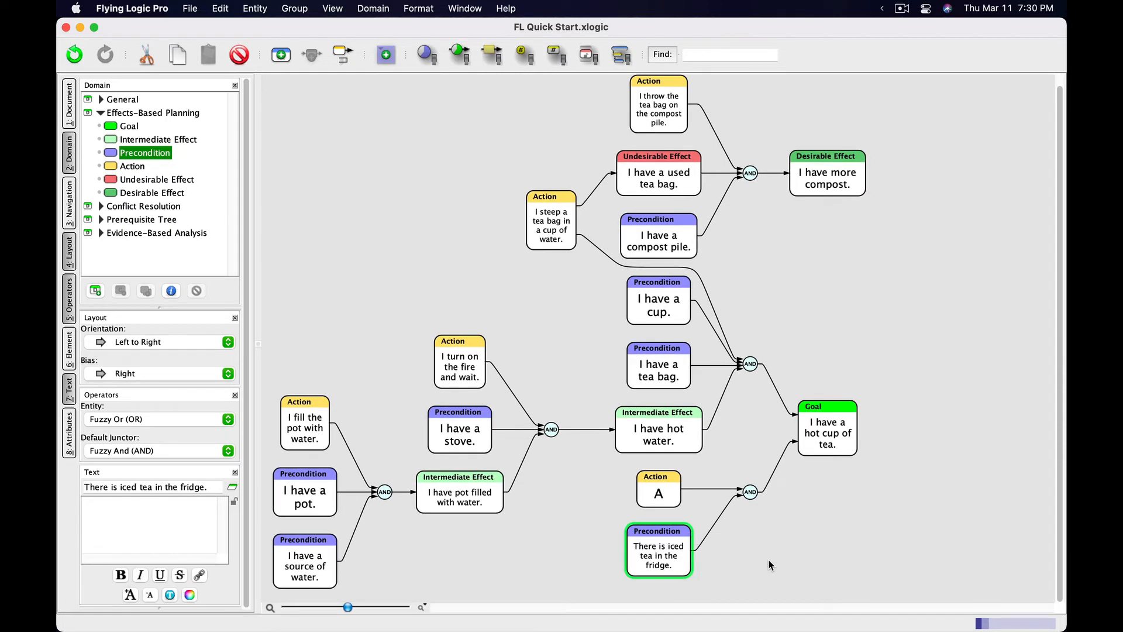
# Add another Precondition to the alternative branch's AND junctor, titled "I have a microwave oven.".
pyautogui.moveTo(112, 153); pyautogui.dragTo(750, 492)
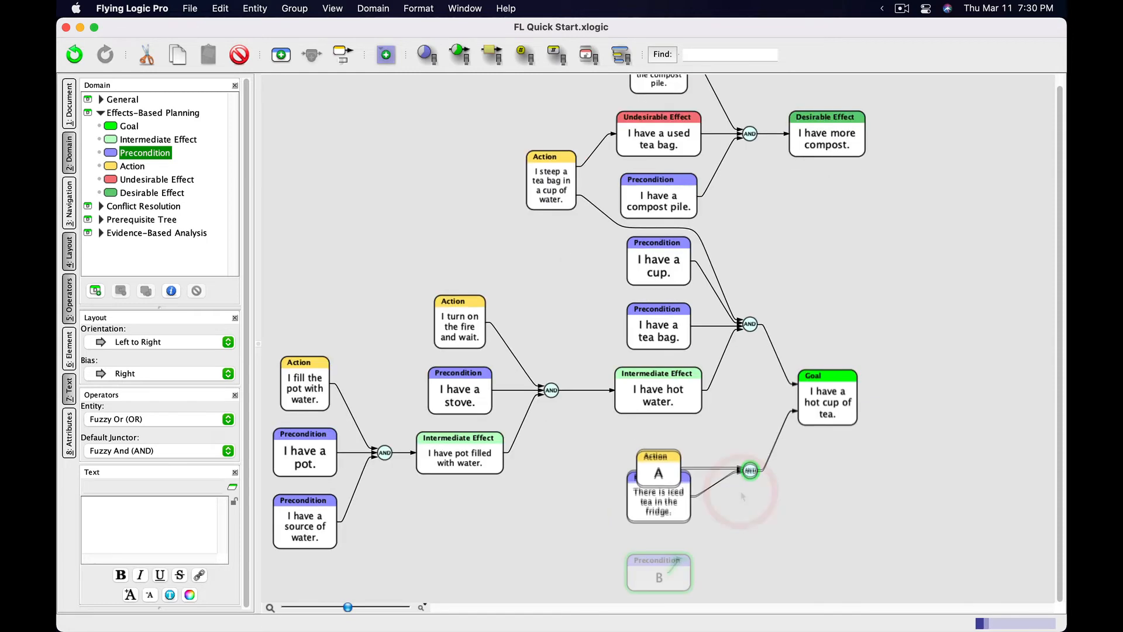
pyautogui.doubleClick(669, 567)
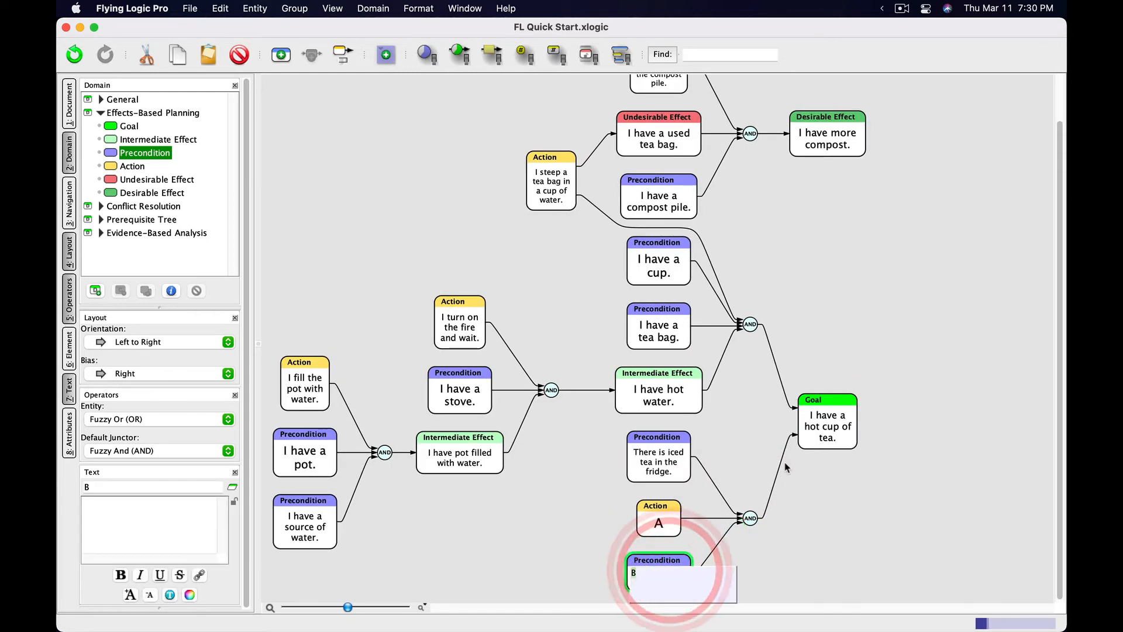
pyautogui.write('I have a microwave oven.')
pyautogui.press('Return')
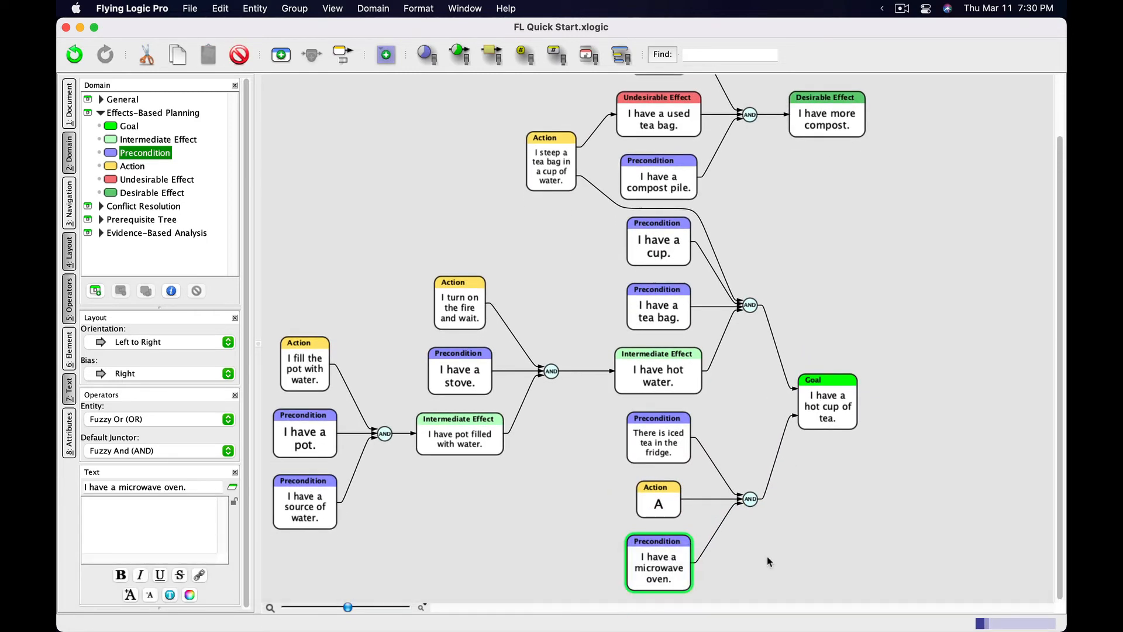
# Title the Action in the alternative branch "I heat a cup of iced tea in the microwave.".
pyautogui.doubleClick(647, 504)
pyautogui.press('Tab')
pyautogui.hotkey('shift', 'Tab')
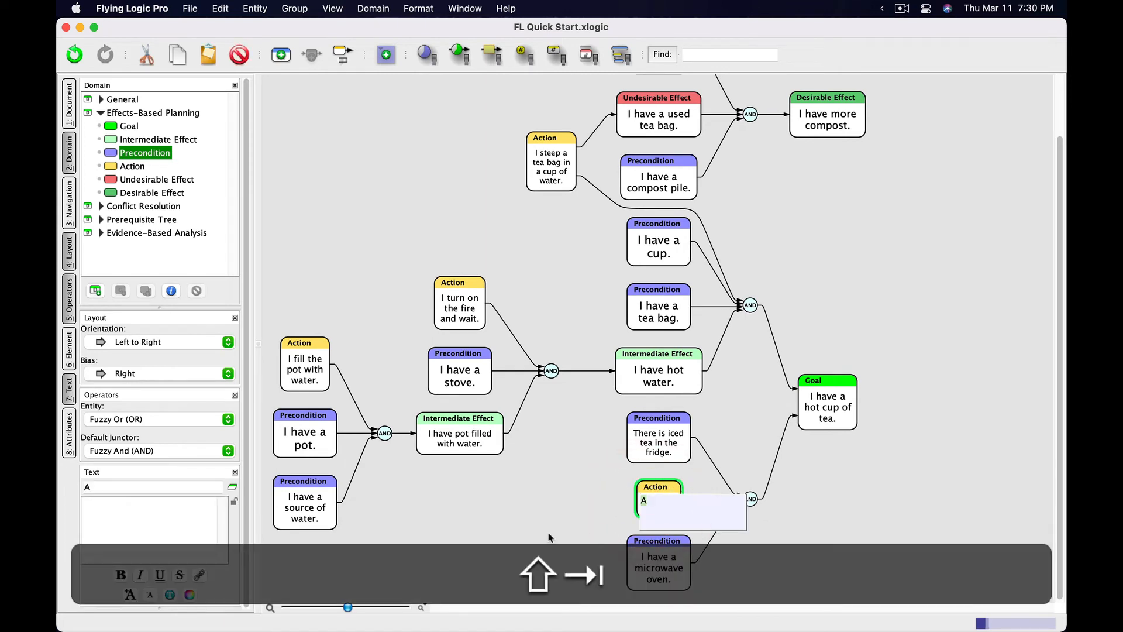
pyautogui.write('I heat a cup')
pyautogui.write(' of iced tea in the m')
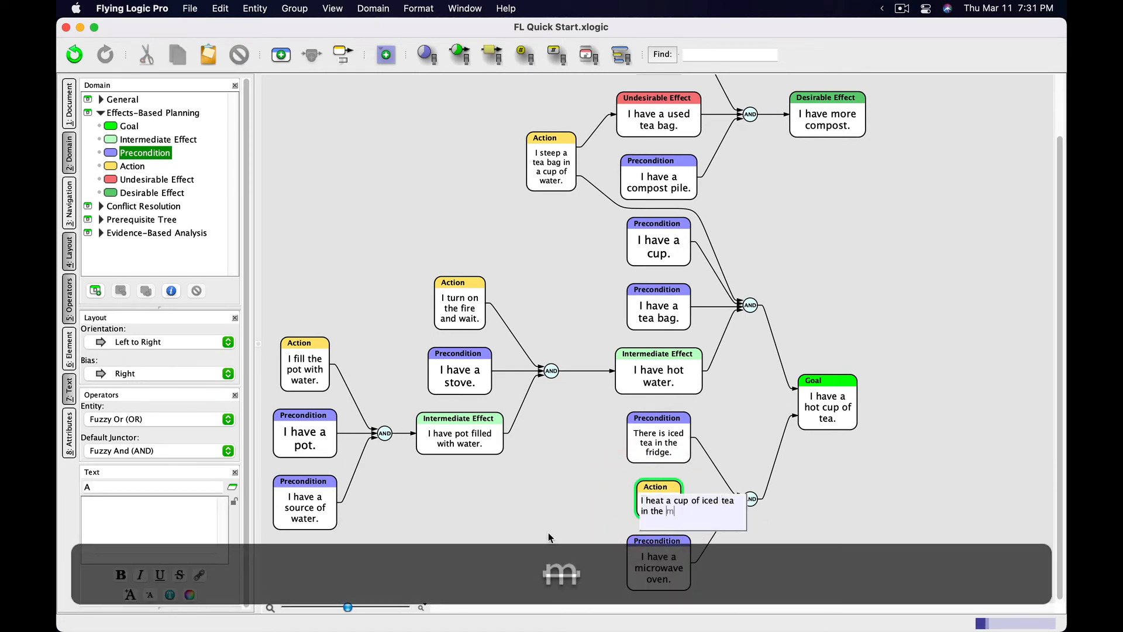
pyautogui.write('icrowave.')
pyautogui.press('Return')
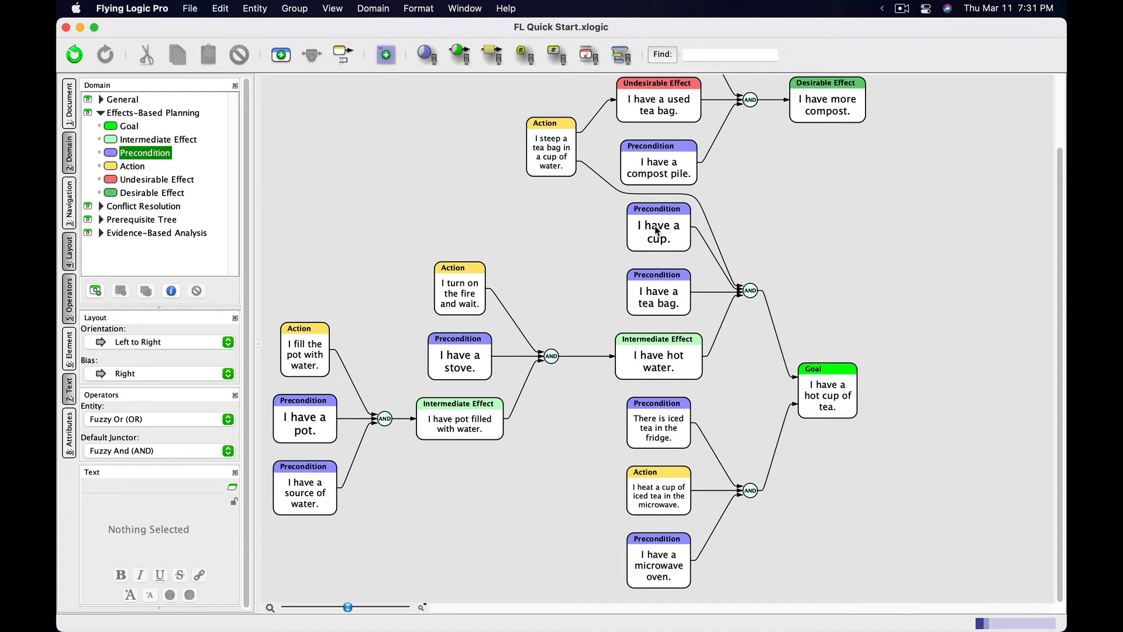
# Connect the existing "I have a cup." Precondition to the iced tea branch's AND junctor, and review the diagram's used tea bag effect.
pyautogui.moveTo(656, 230); pyautogui.dragTo(750, 495)
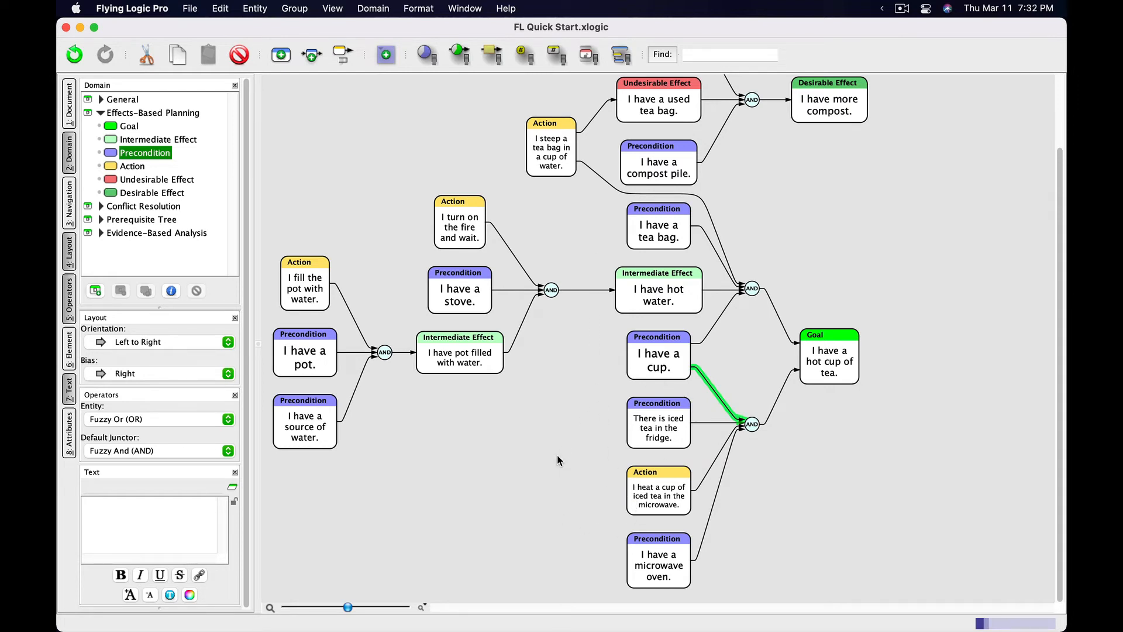
pyautogui.scroll(3, 567, 351)
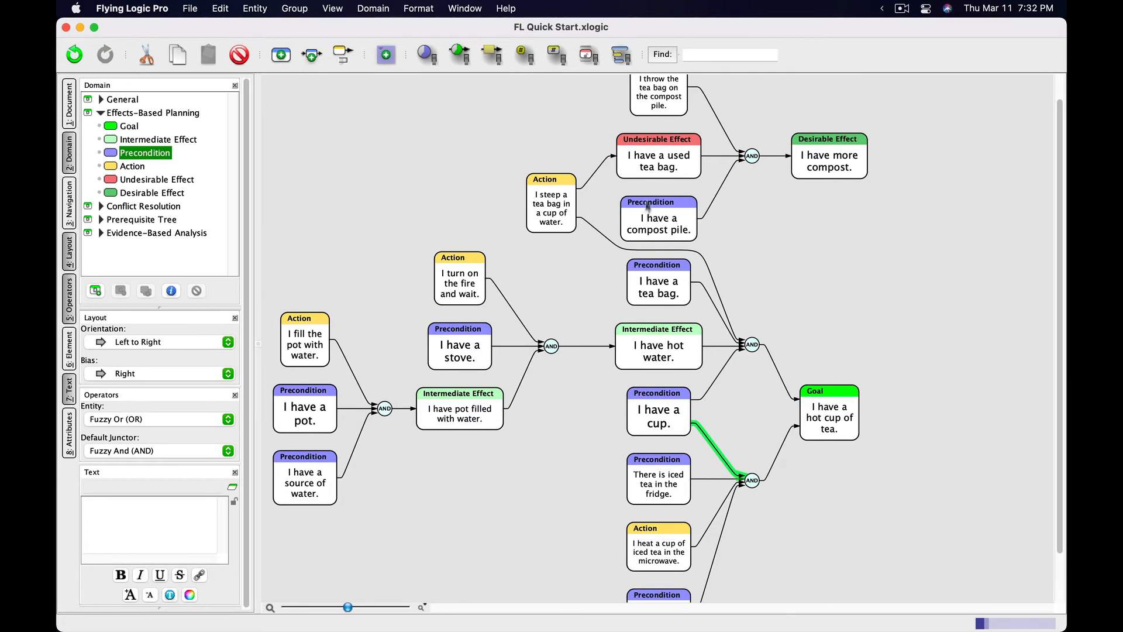
pyautogui.click(652, 155)
pyautogui.scroll(-3, 822, 220)
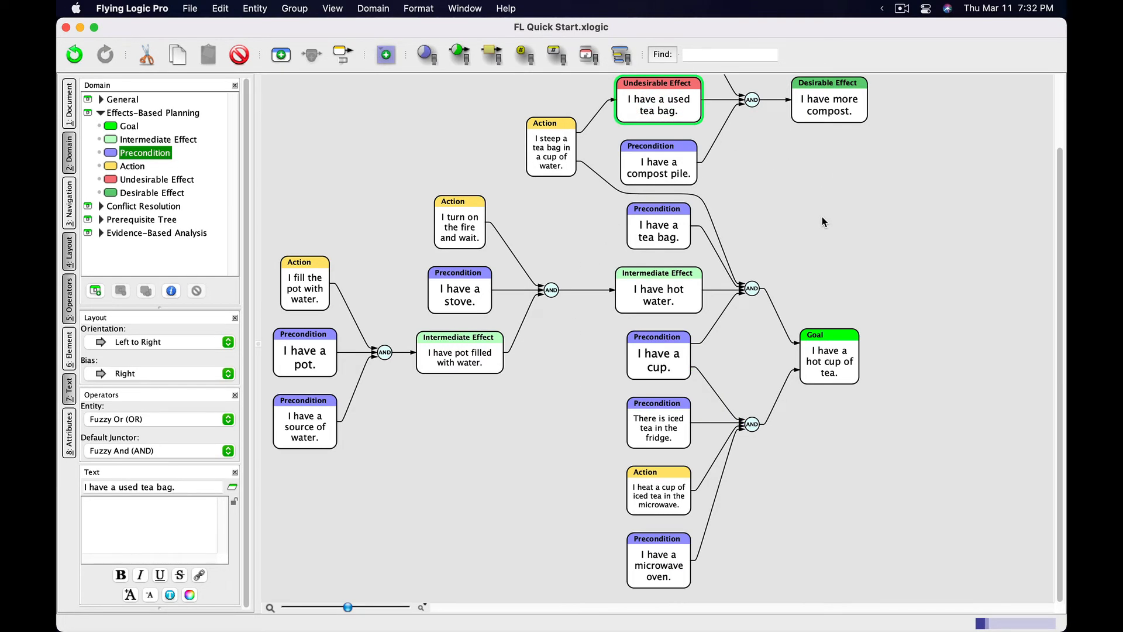
# Examine the two branches leading into the "I have a hot cup of tea." Goal and the available entity operators.
pyautogui.scroll(5, 822, 216)
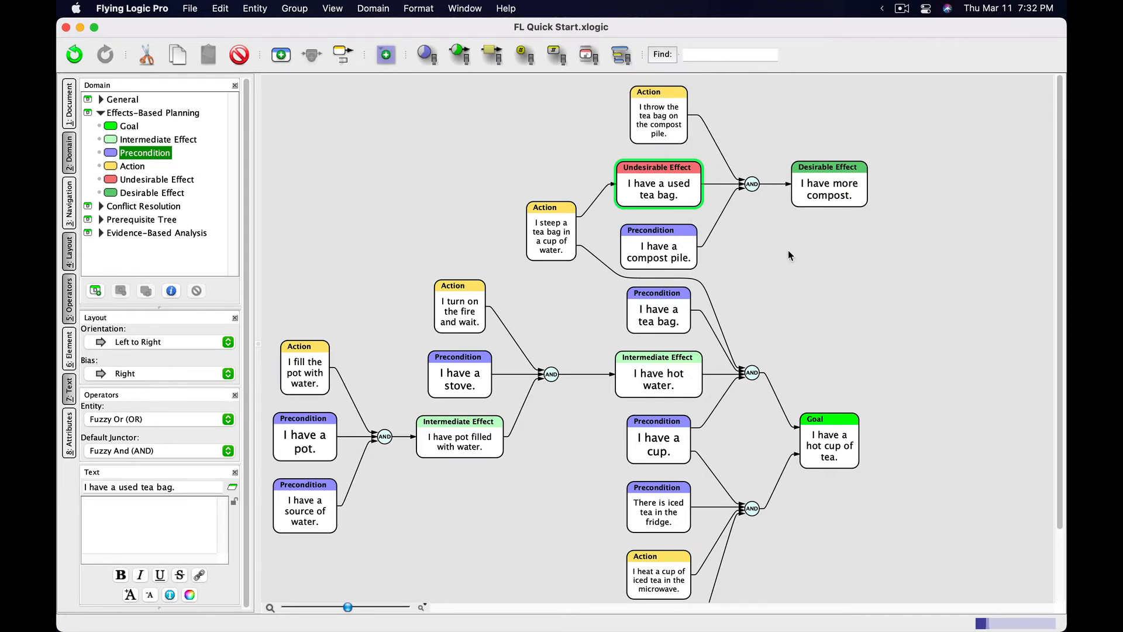
pyautogui.scroll(-3, 788, 256)
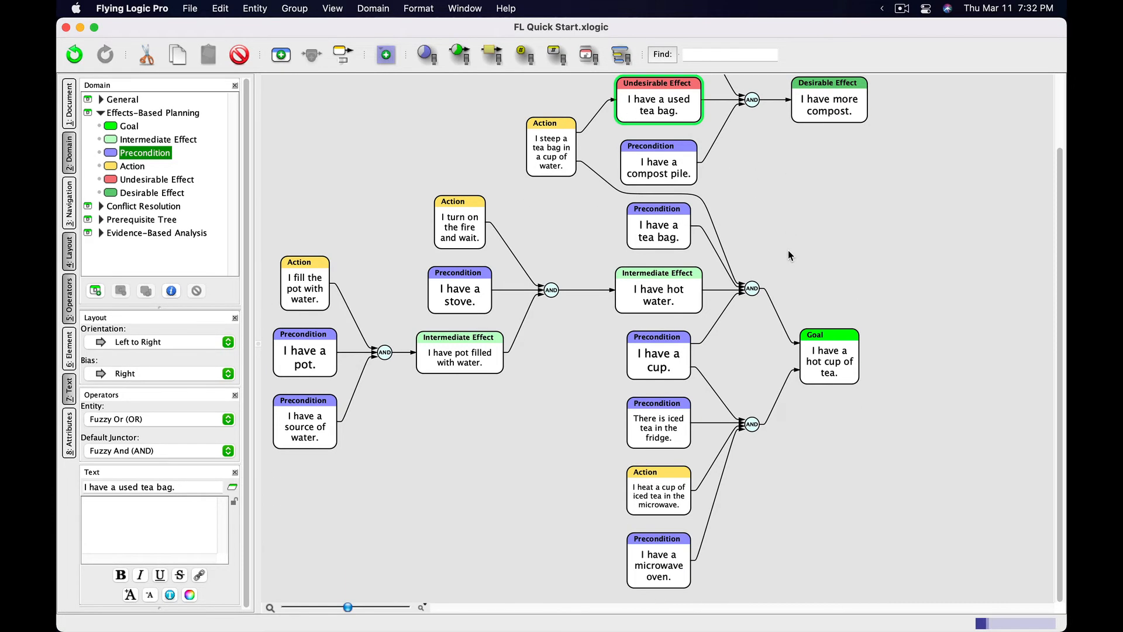
pyautogui.click(785, 326)
pyautogui.click(789, 373)
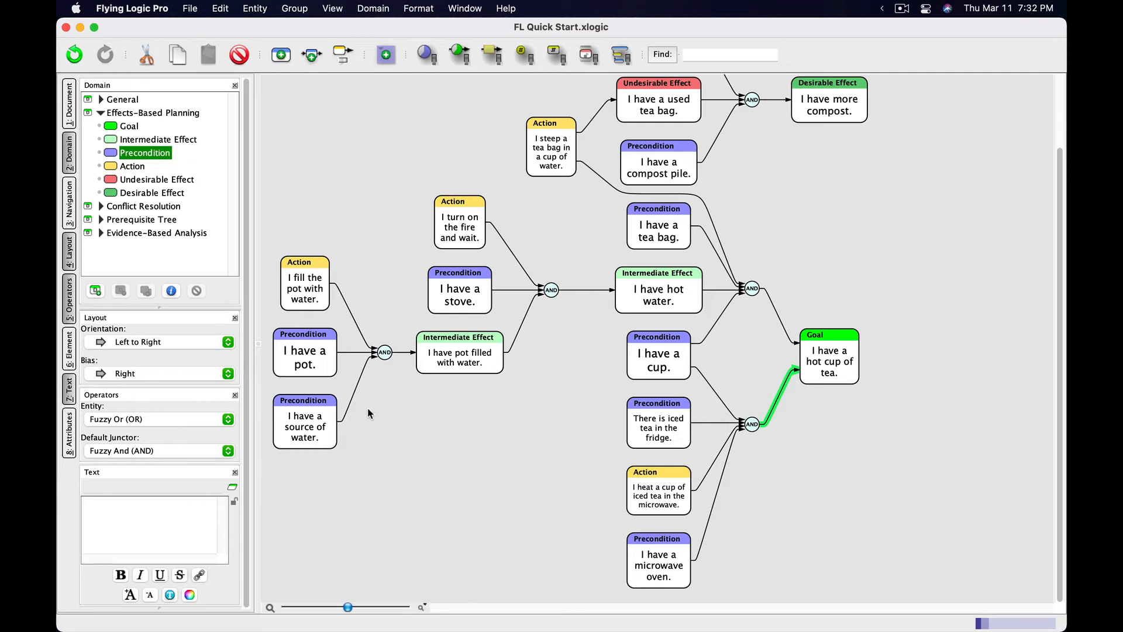
pyautogui.click(163, 419)
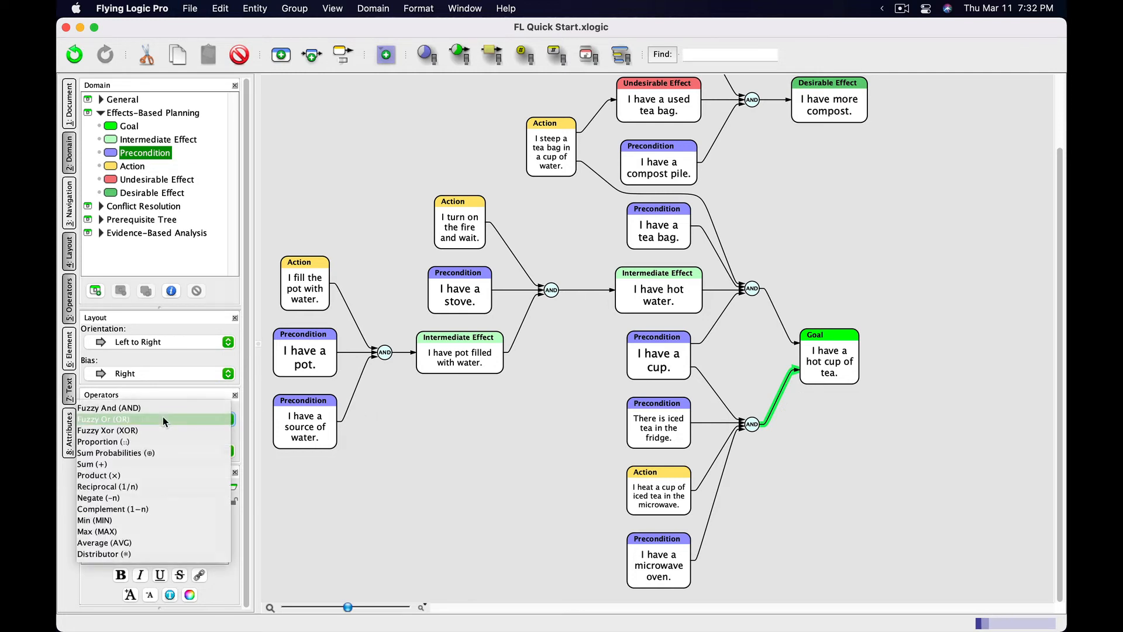
pyautogui.click(411, 445)
pyautogui.click(842, 352)
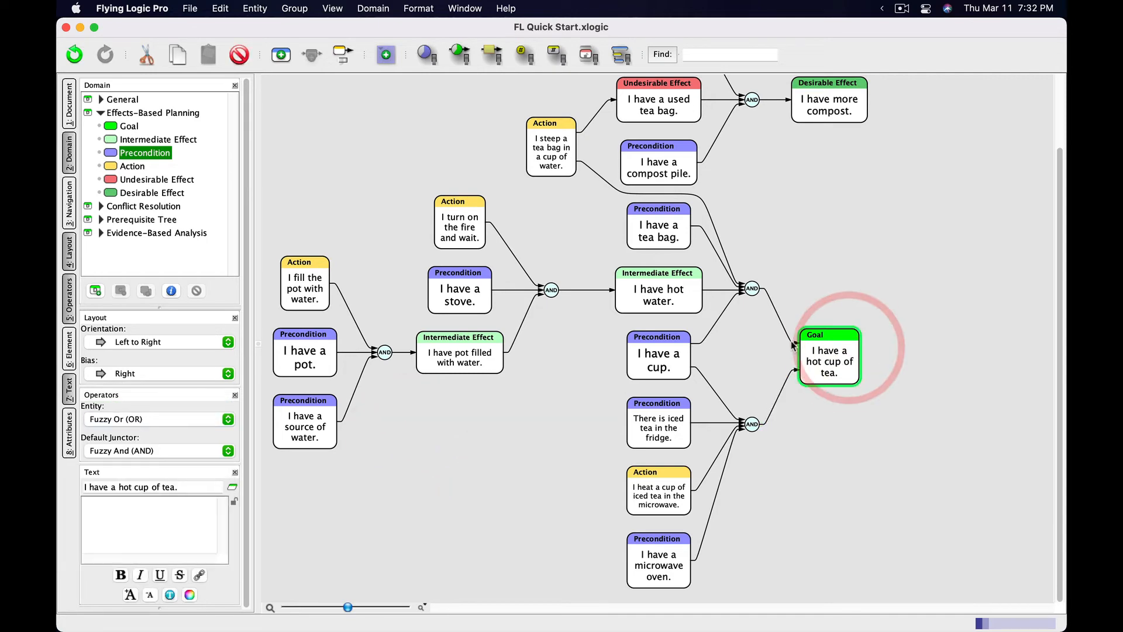
pyautogui.click(791, 342)
pyautogui.click(794, 371)
pyautogui.scroll(3, 822, 420)
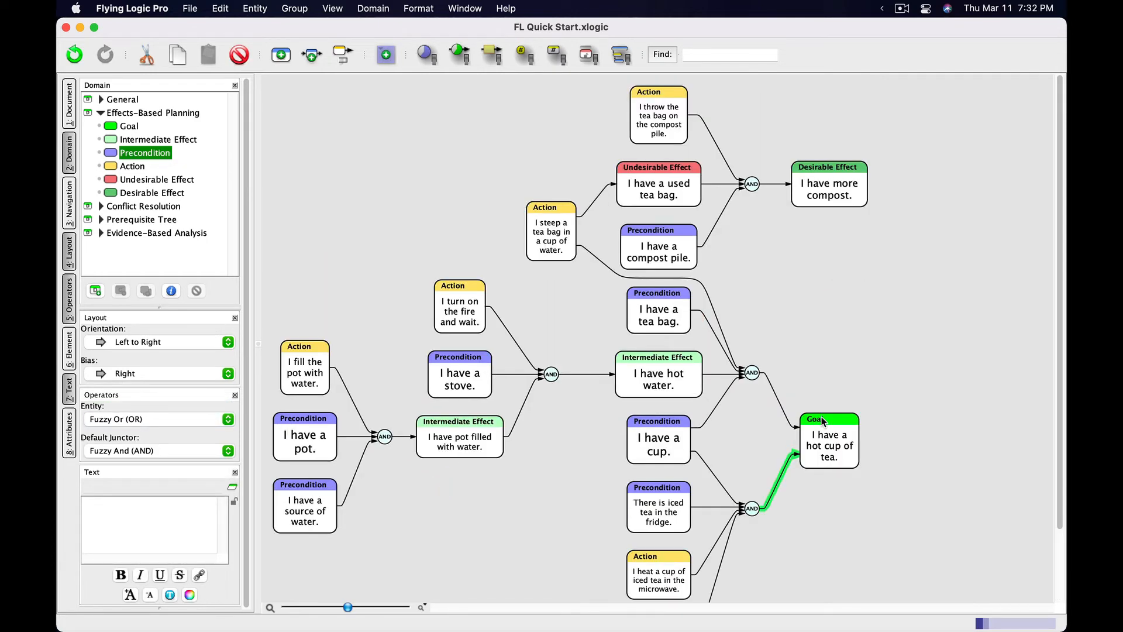
# Show the confidence indicators on the diagram's entities.
pyautogui.scroll(-2, 822, 420)
pyautogui.click(425, 57)
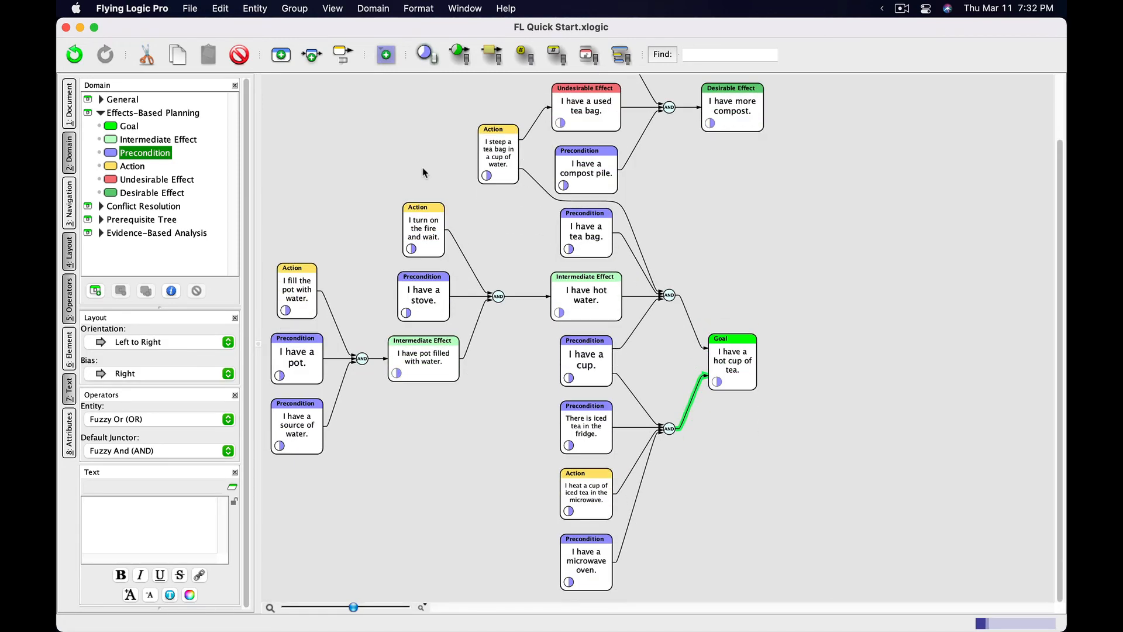
pyautogui.scroll(3, 297, 418)
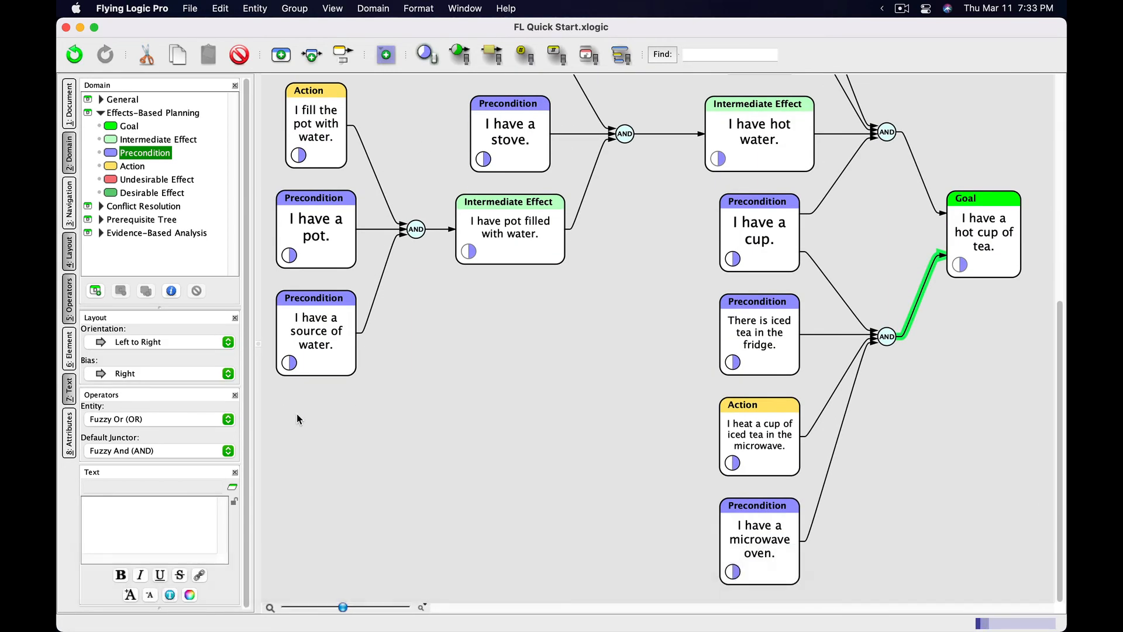
# Try true, false, half and about one-fifth confidence on the "I have a source of water." Precondition.
pyautogui.click(288, 364)
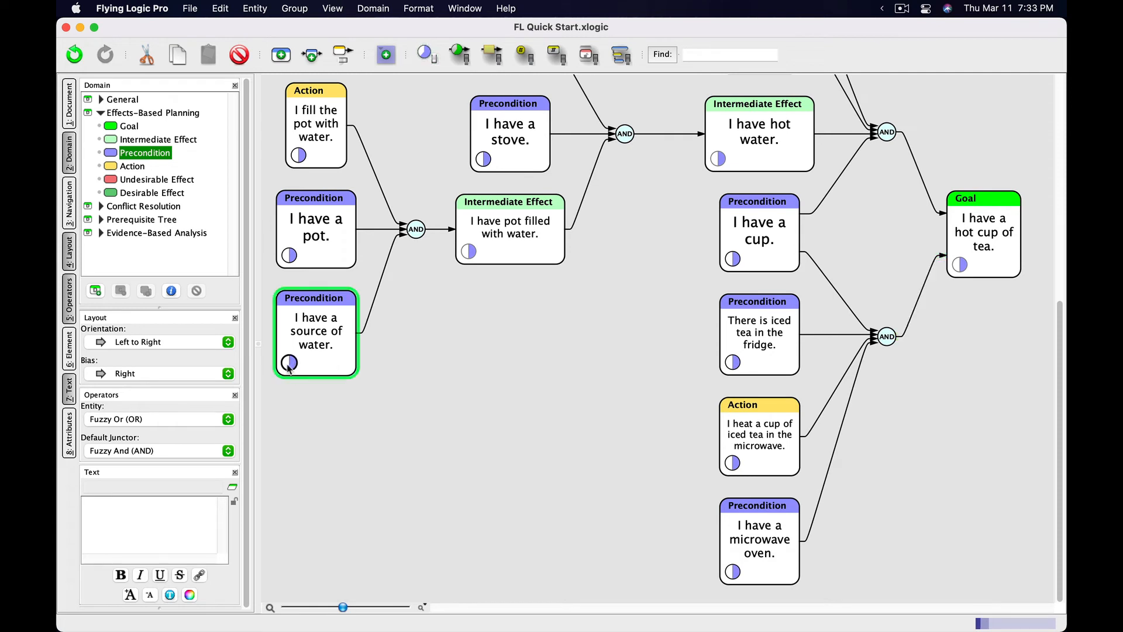
pyautogui.moveTo(287, 365); pyautogui.dragTo(322, 360)
pyautogui.press('t')
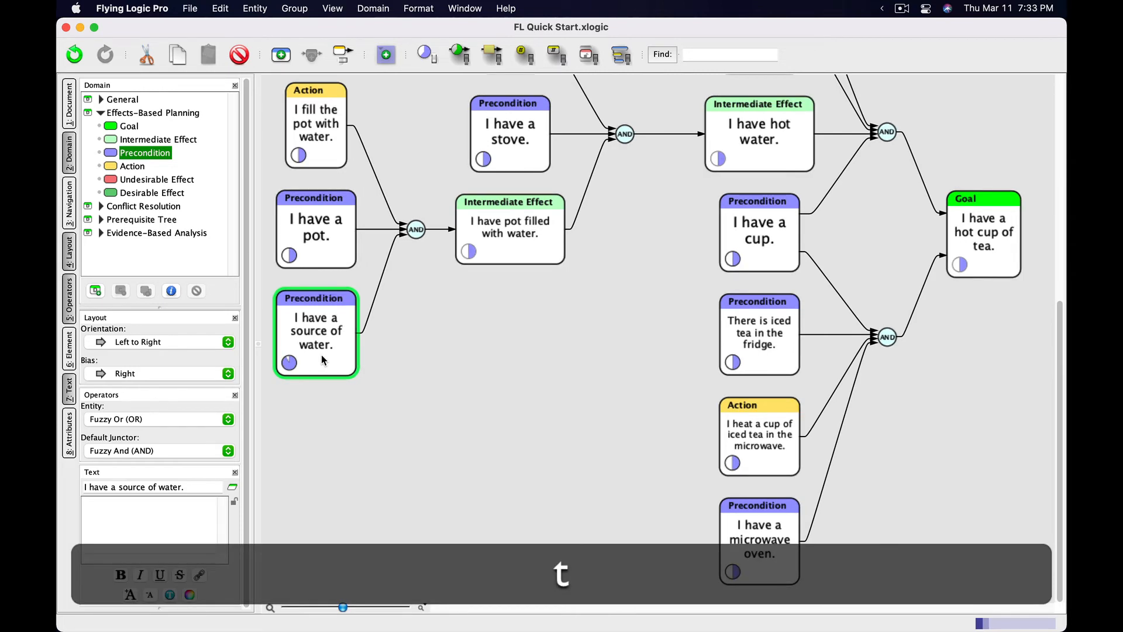
pyautogui.press('f')
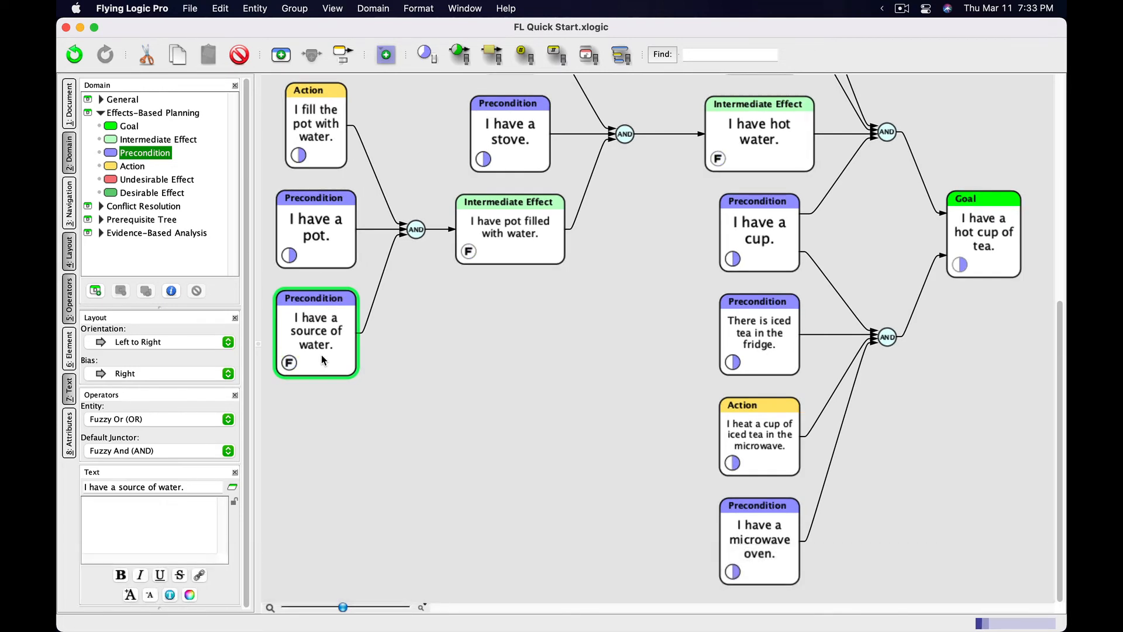
pyautogui.press('5')
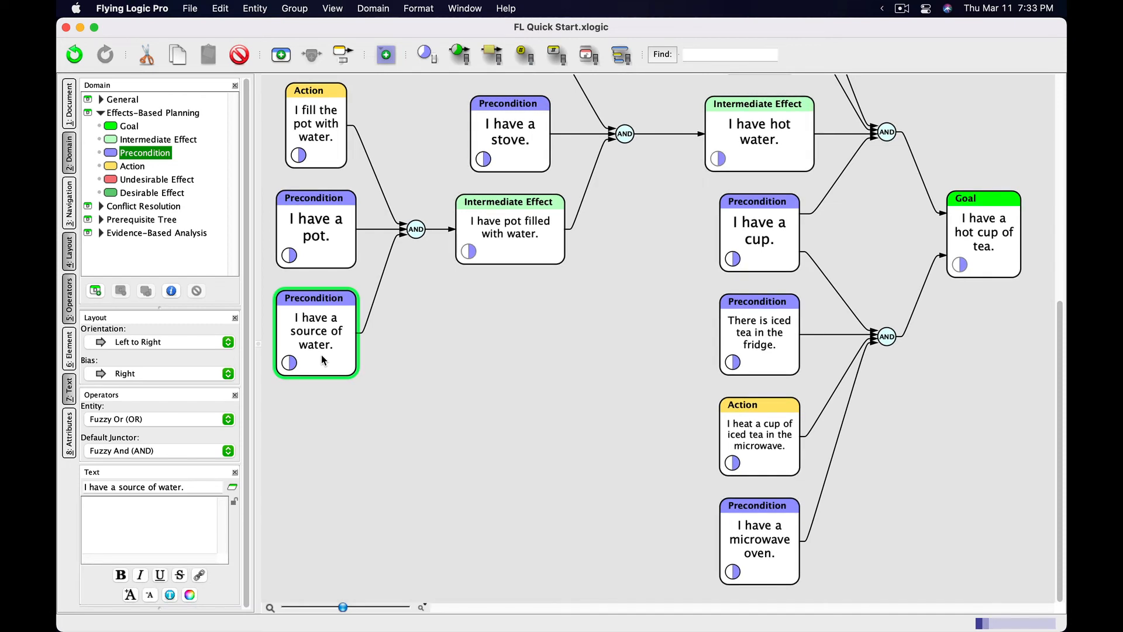
pyautogui.press('2')
pyautogui.scroll(3, 321, 355)
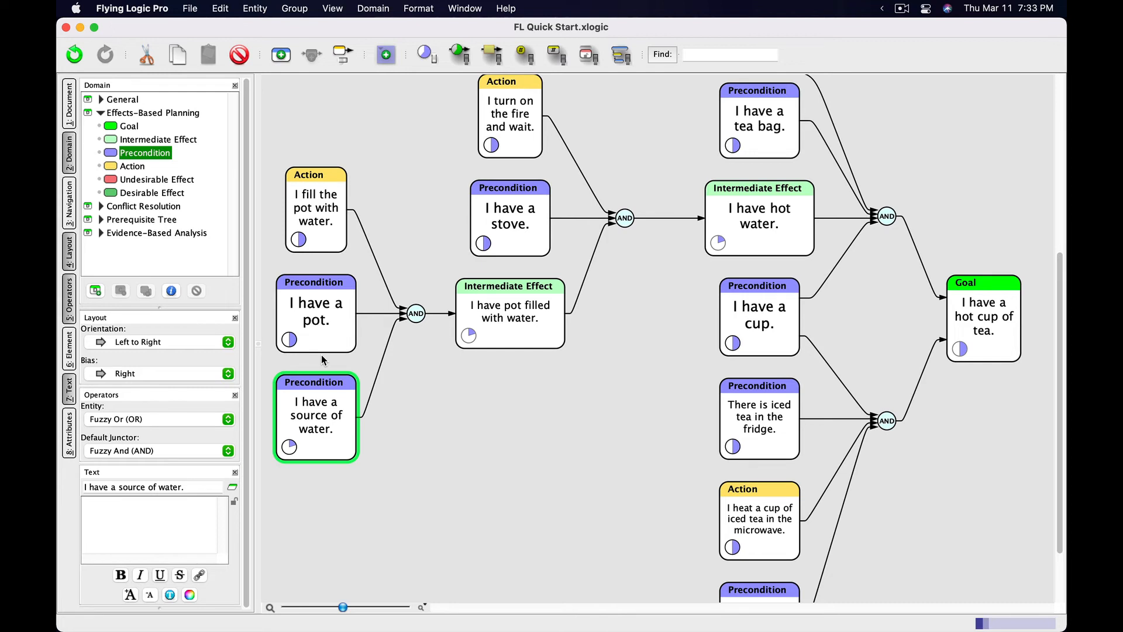
# Set the confidence of "I have a source of water.", "I have a pot." and "I fill the pot with water." to true.
pyautogui.click(320, 389)
pyautogui.press('t')
pyautogui.click(322, 320)
pyautogui.press('t')
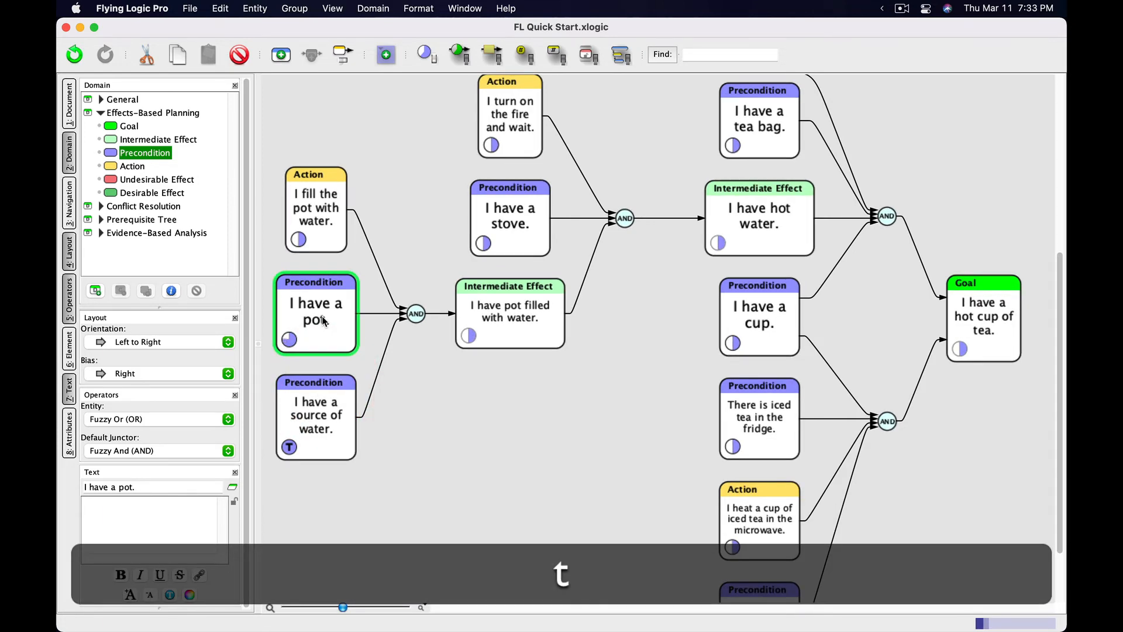
pyautogui.click(320, 215)
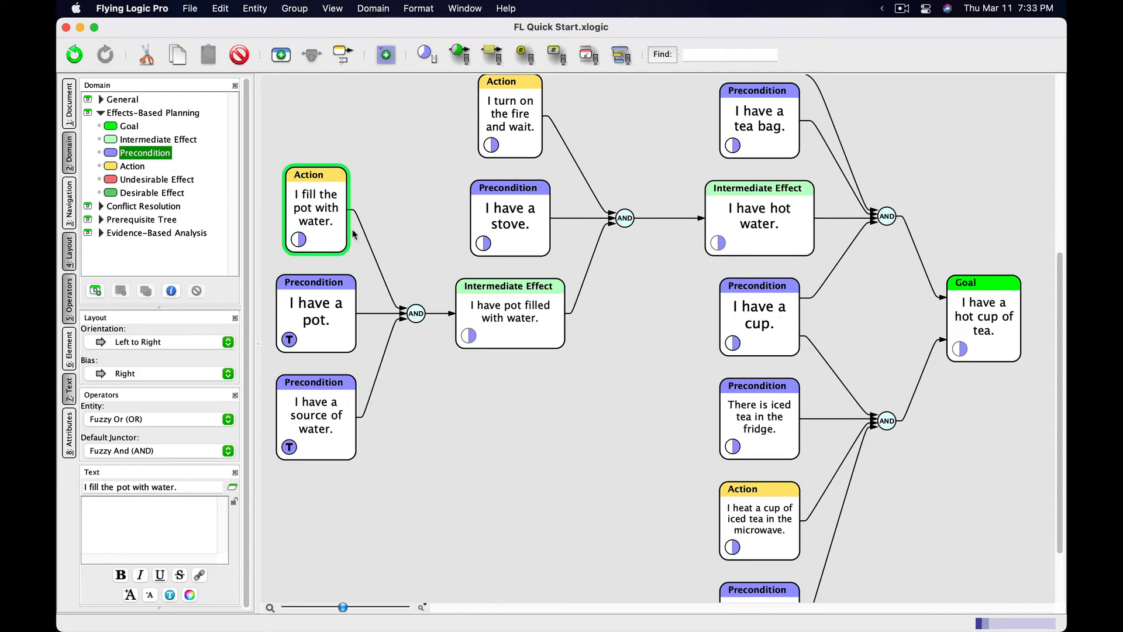
pyautogui.press('t')
# Examine how confidence flows through the AND junctor to "I have pot filled with water.", trying to adjust that effect's confidence directly.
pyautogui.click(494, 331)
pyautogui.click(442, 314)
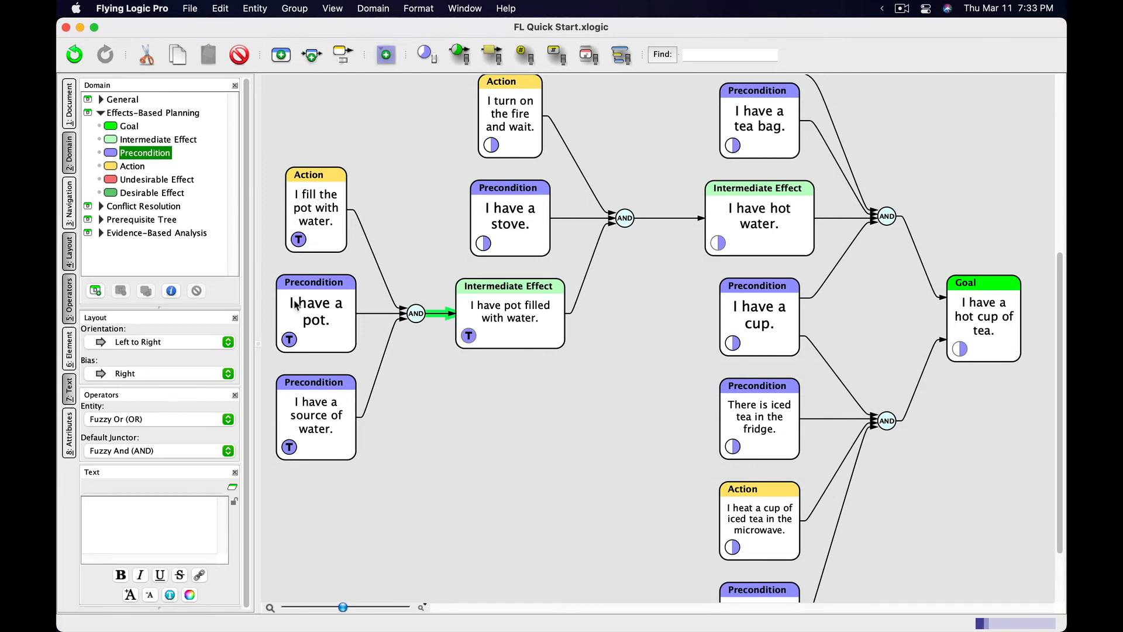
pyautogui.moveTo(290, 447); pyautogui.dragTo(328, 447)
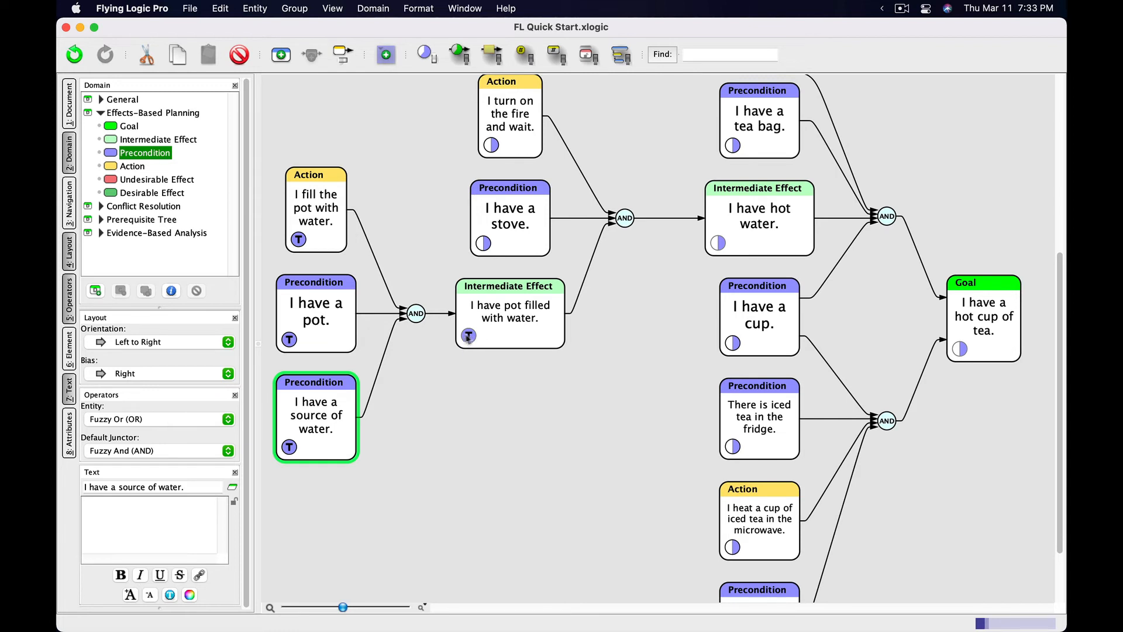
pyautogui.moveTo(468, 337); pyautogui.dragTo(501, 338)
pyautogui.click(310, 208)
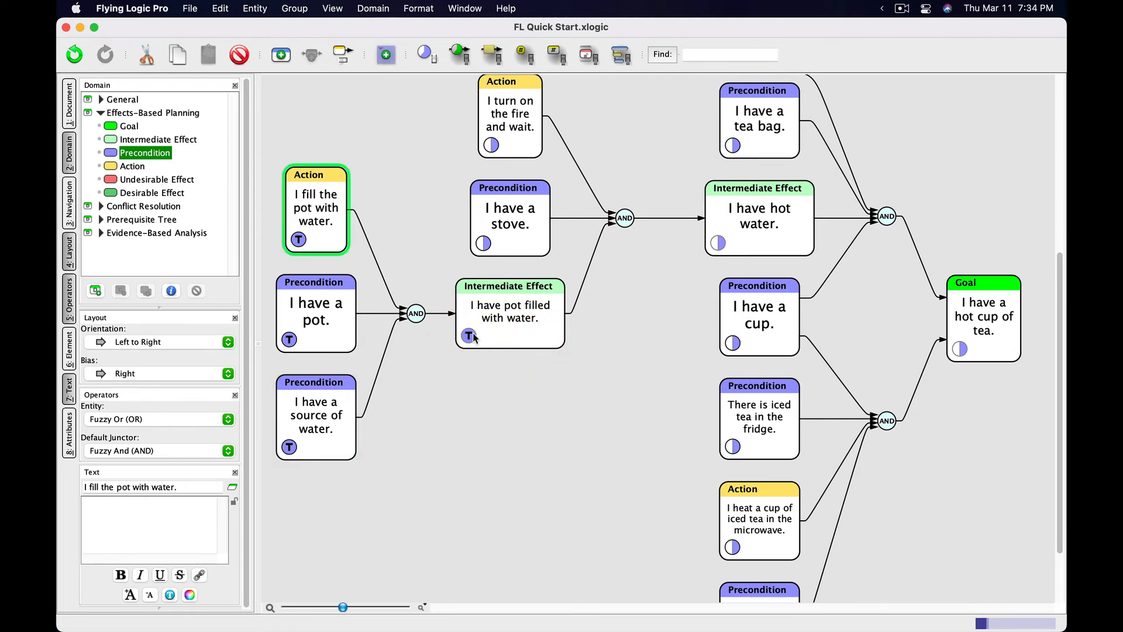
pyautogui.click(435, 314)
pyautogui.click(415, 316)
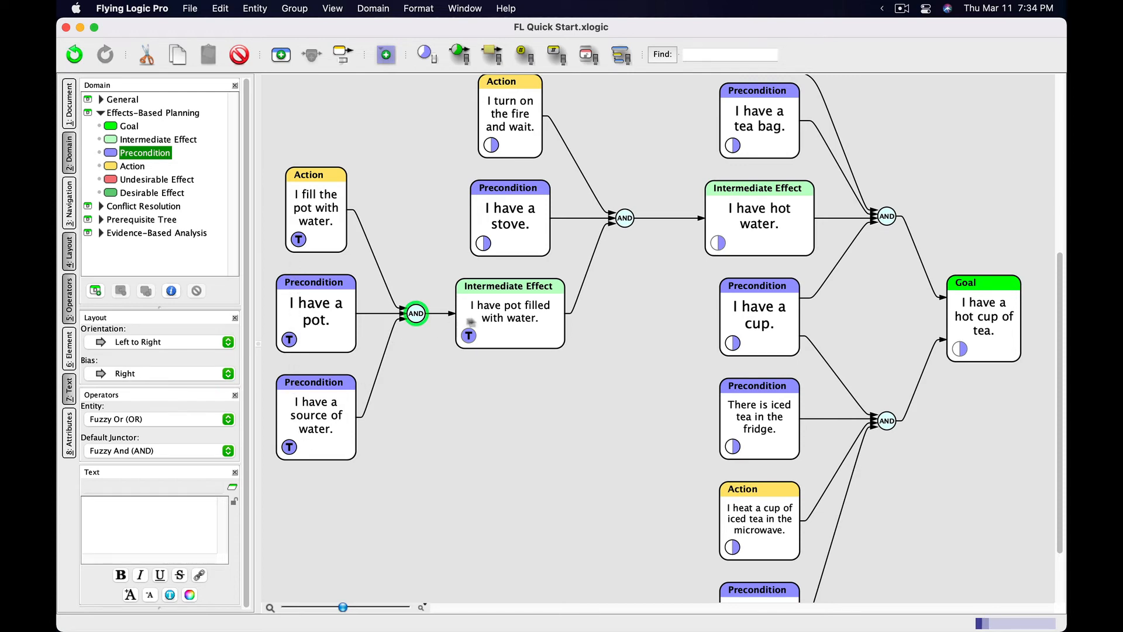
# Set the confidence of the "I have a stove." Precondition and the "I turn on the fire and wait." Action to true.
pyautogui.scroll(3, 496, 327)
pyautogui.click(502, 322)
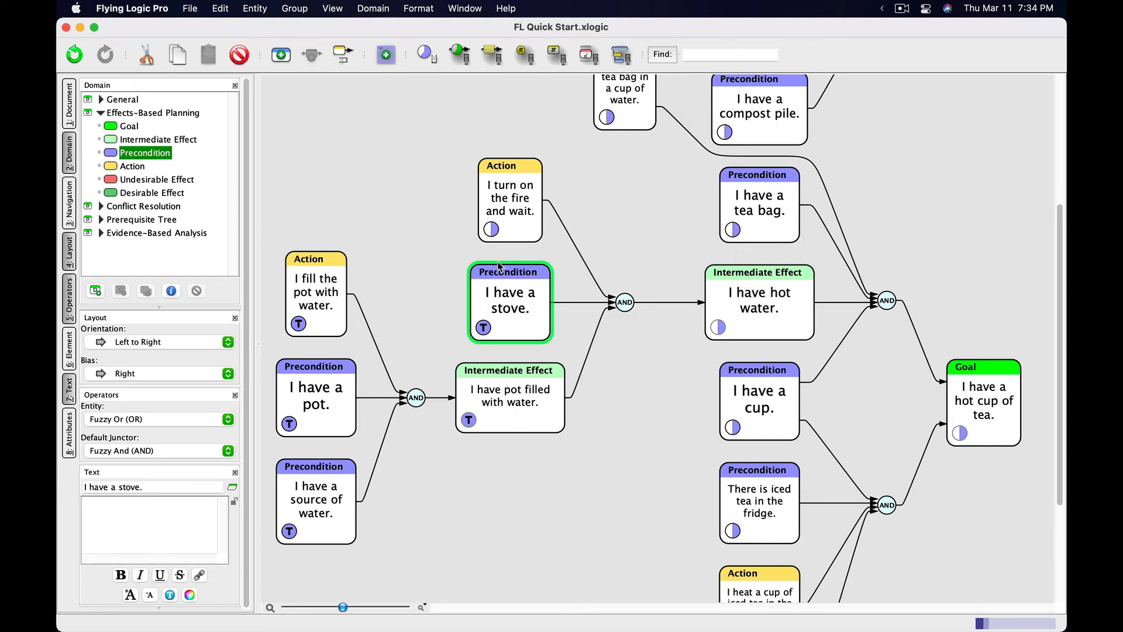
pyautogui.click(491, 231)
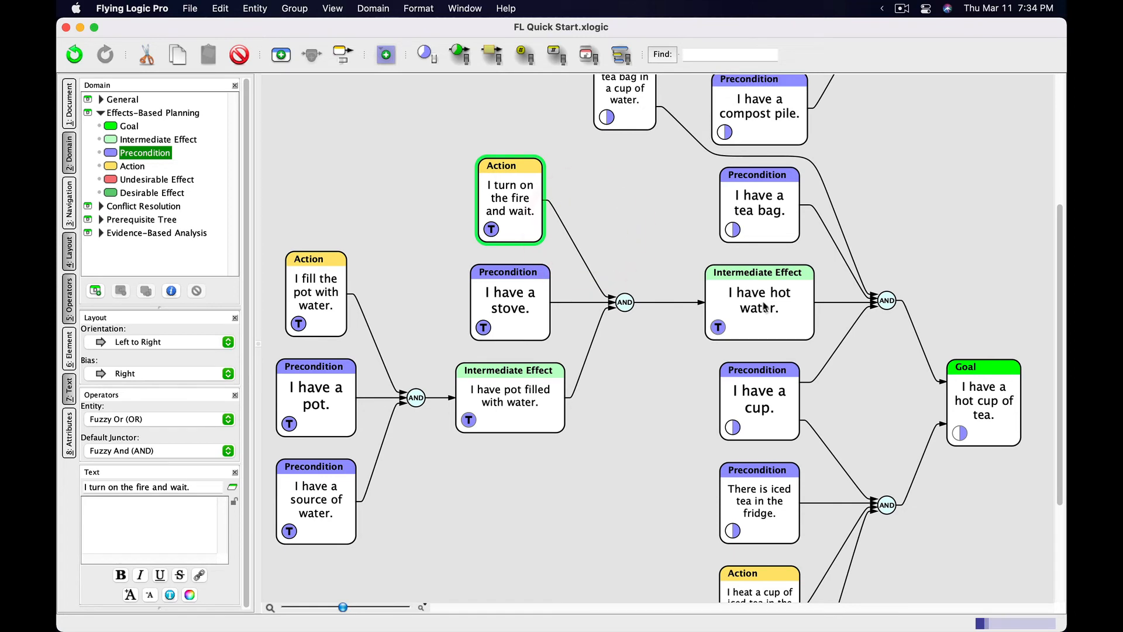
# Set the confidence of "I have a tea bag.", "I have a cup." and "I steep a tea bag in a cup of water." to true.
pyautogui.scroll(2, 763, 307)
pyautogui.scroll(-4, 763, 307)
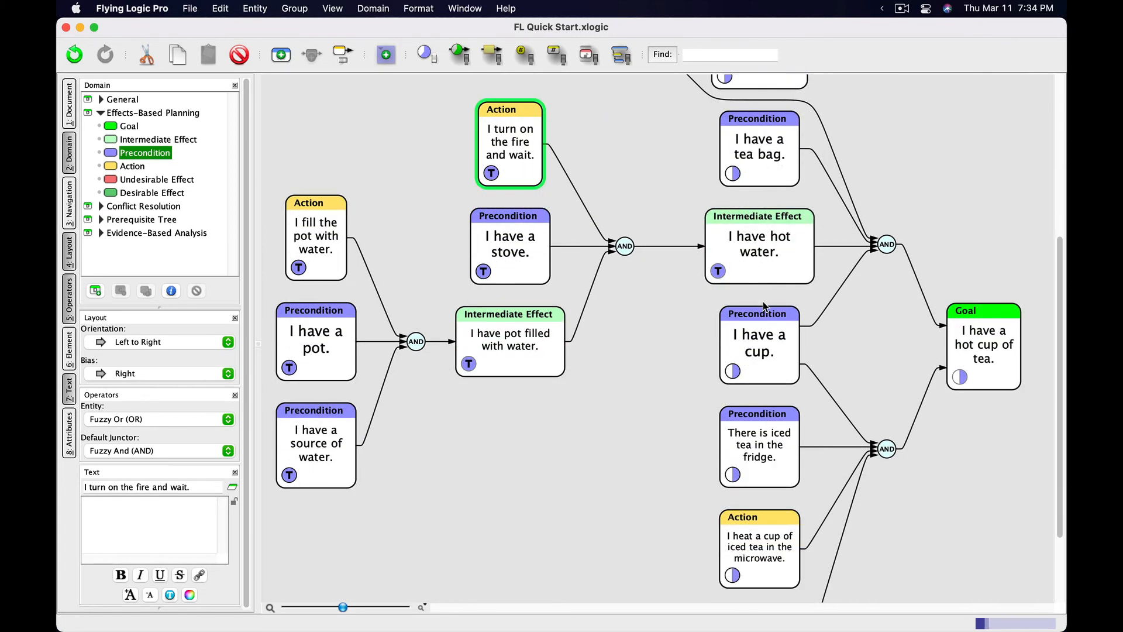
pyautogui.click(792, 167)
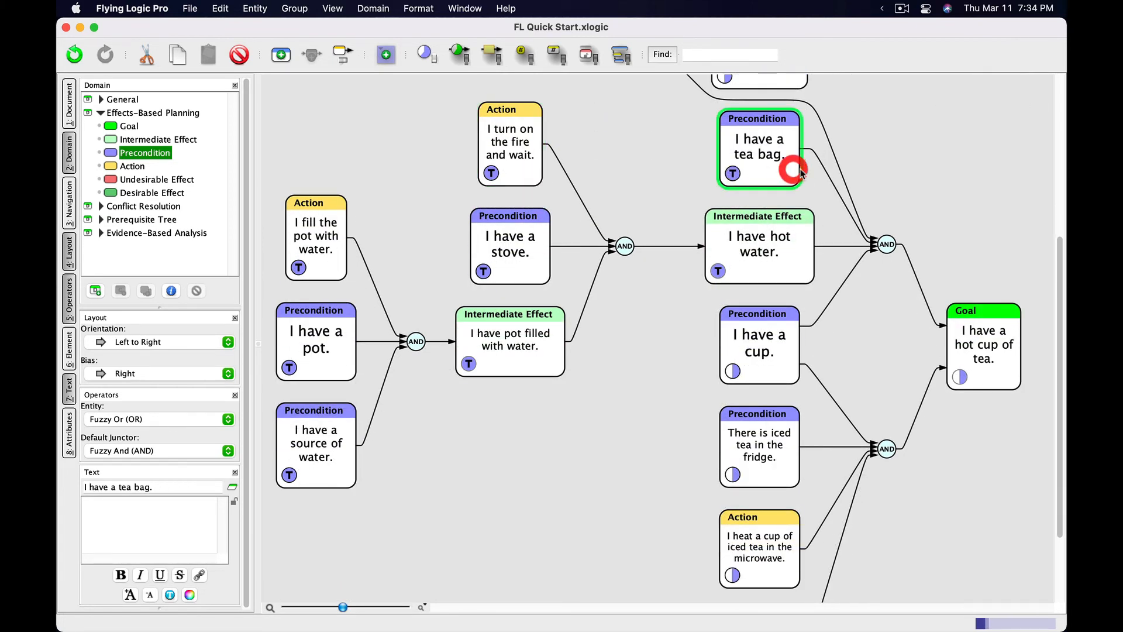
pyautogui.click(734, 371)
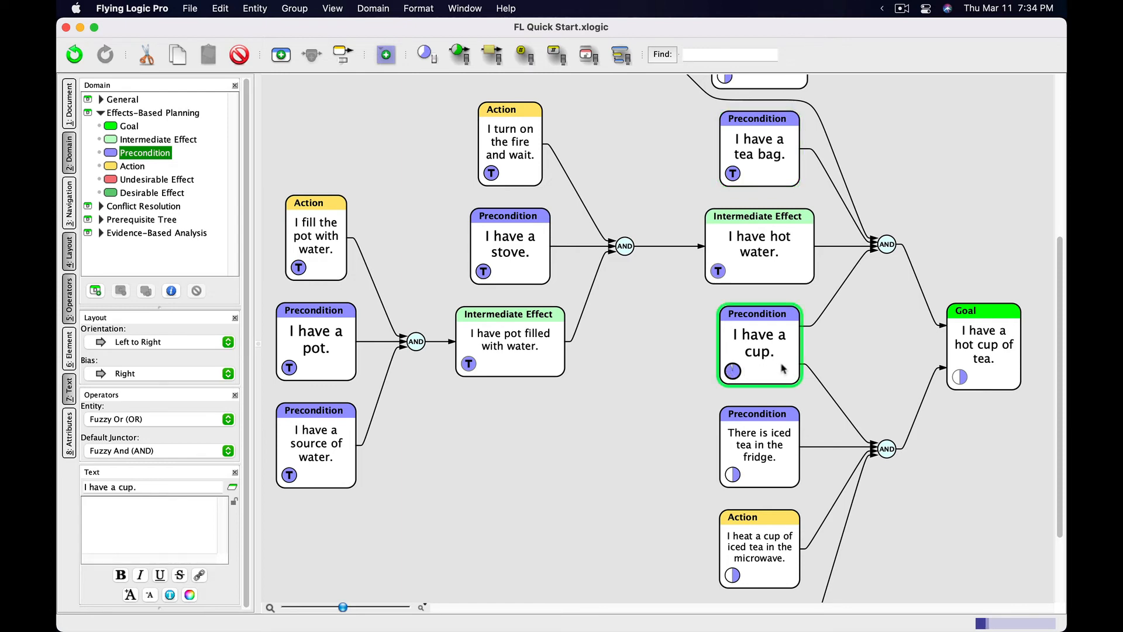
pyautogui.click(807, 367)
pyautogui.scroll(5, 607, 206)
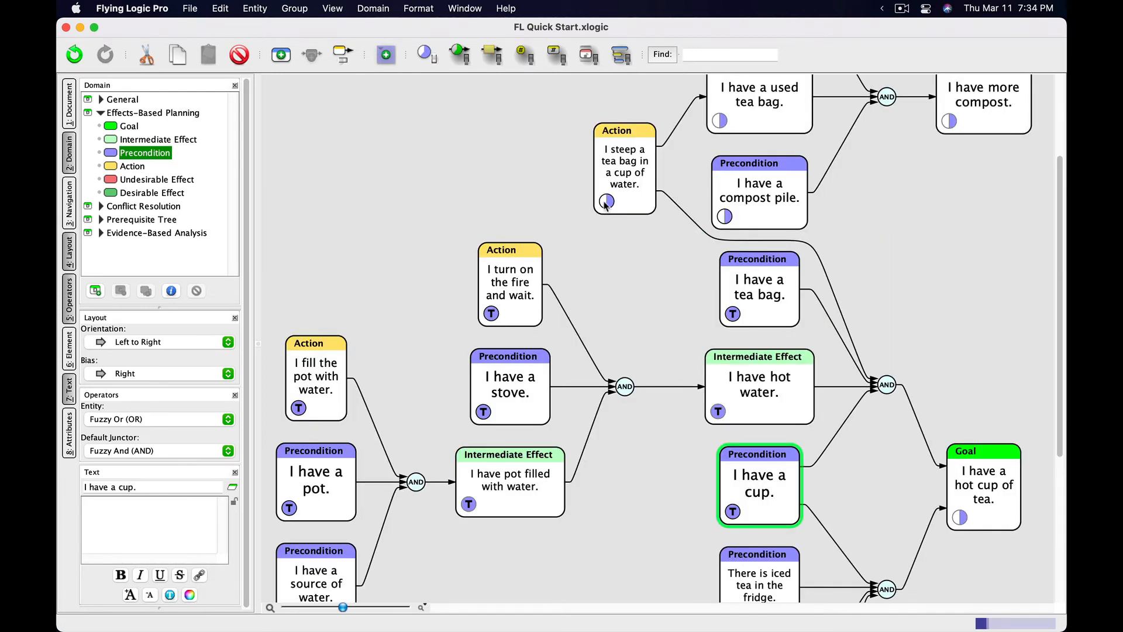
pyautogui.click(606, 204)
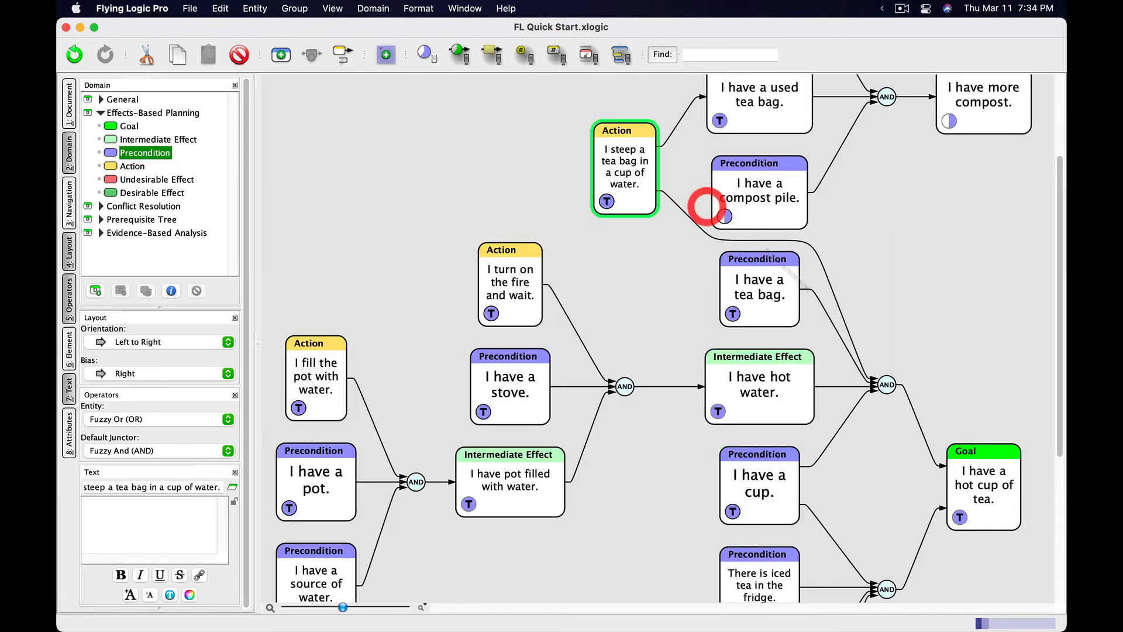
# Examine the Goal's confidence along with the compost and iced tea branches of the diagram.
pyautogui.click(965, 464)
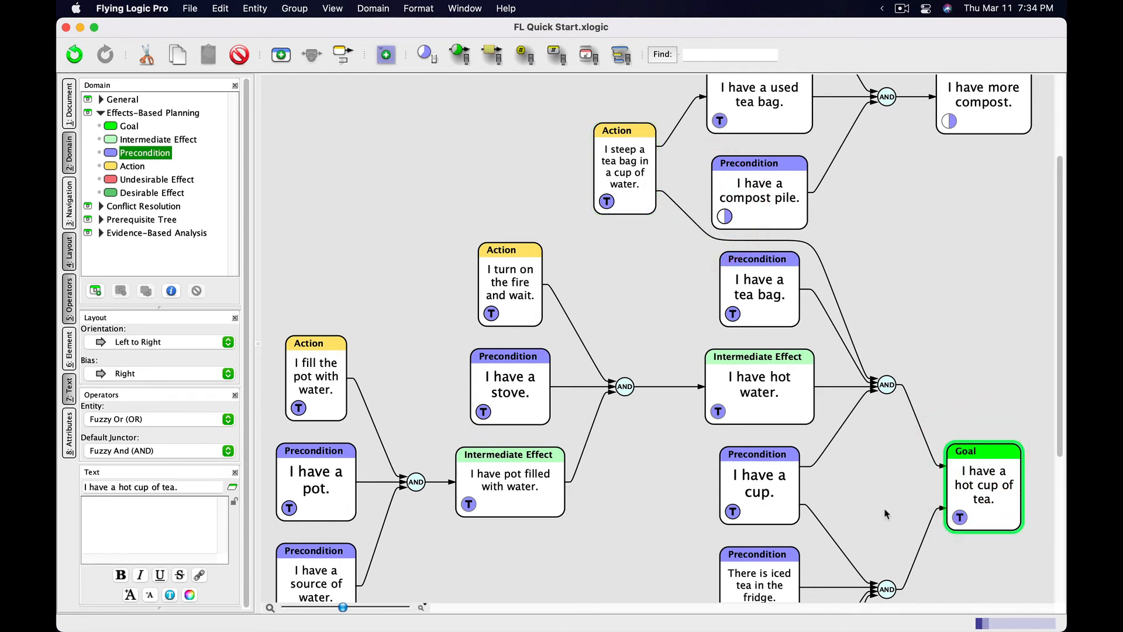
pyautogui.scroll(5, 886, 513)
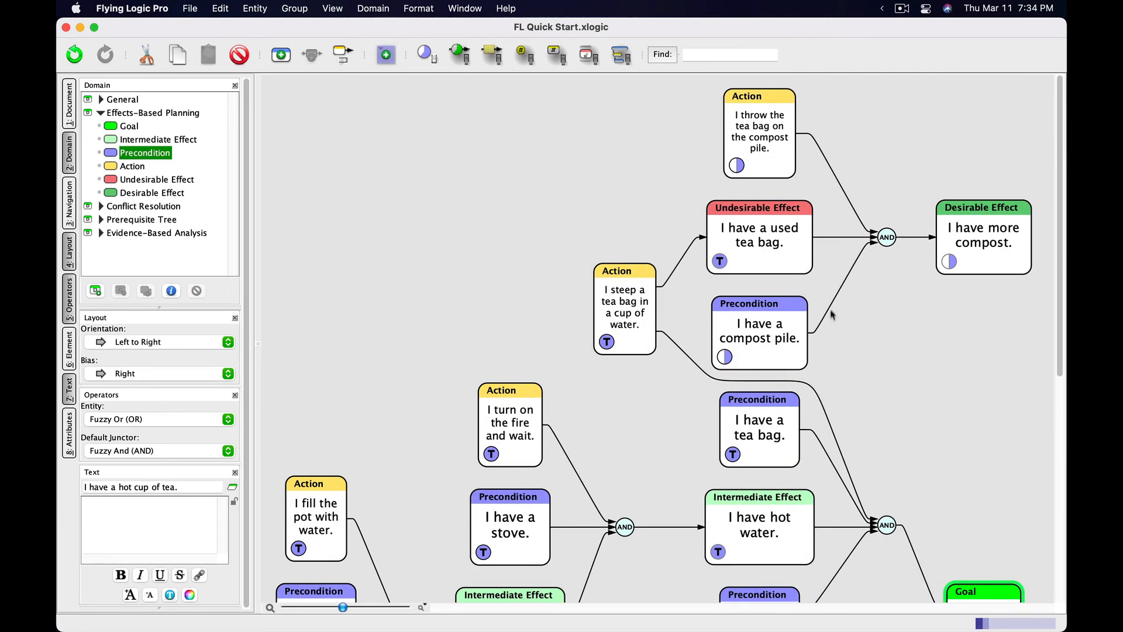
pyautogui.scroll(-8, 819, 315)
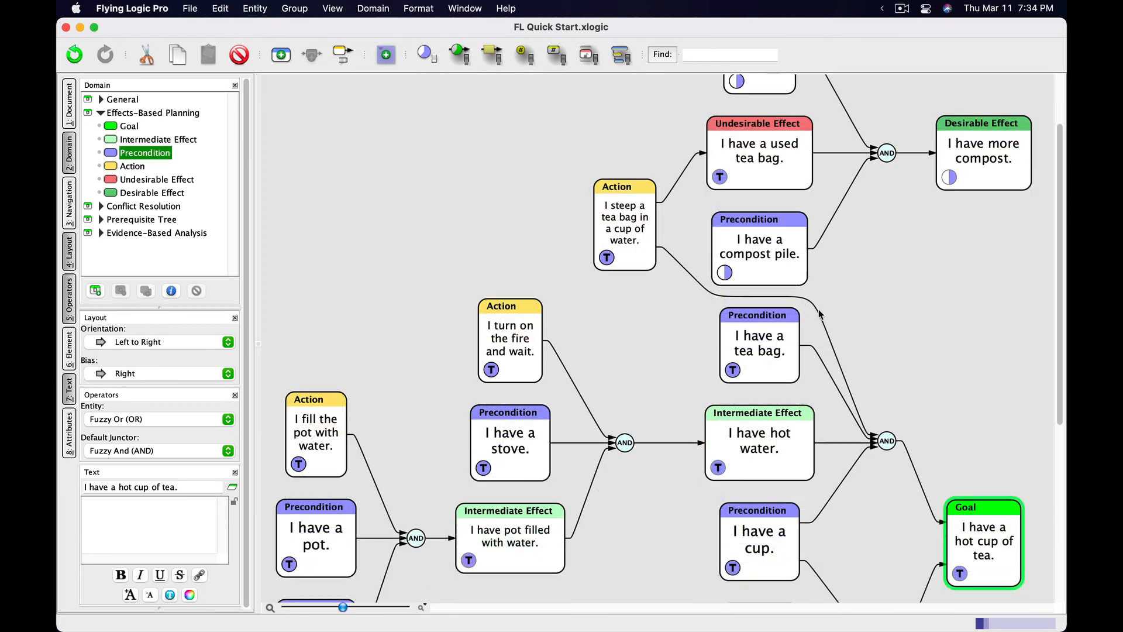
pyautogui.scroll(-6, 819, 312)
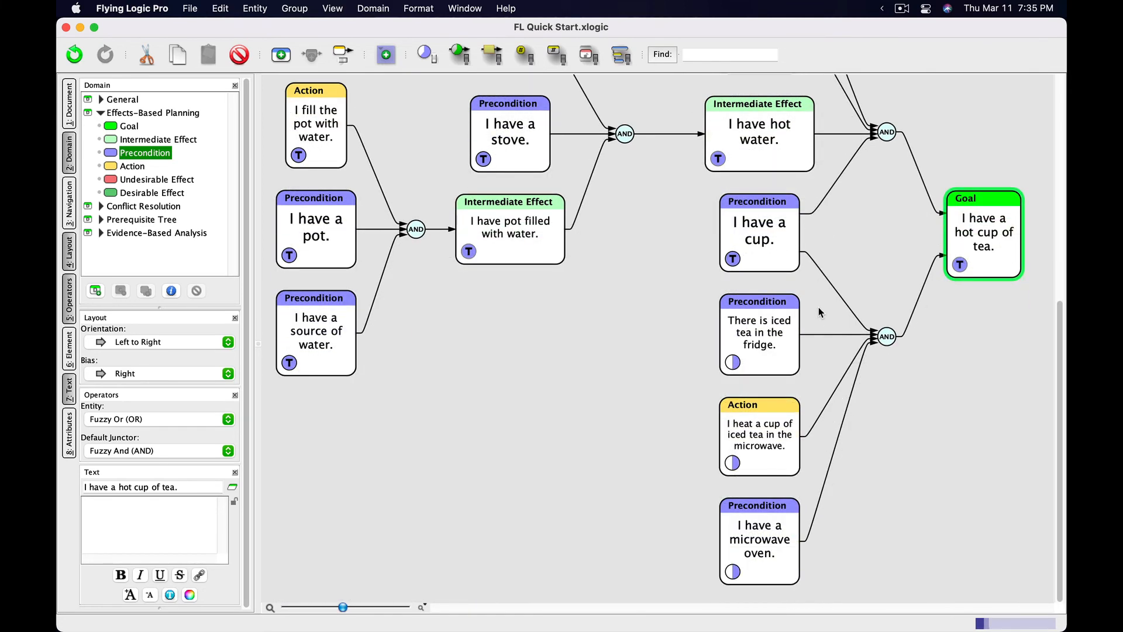
pyautogui.scroll(-4, 819, 313)
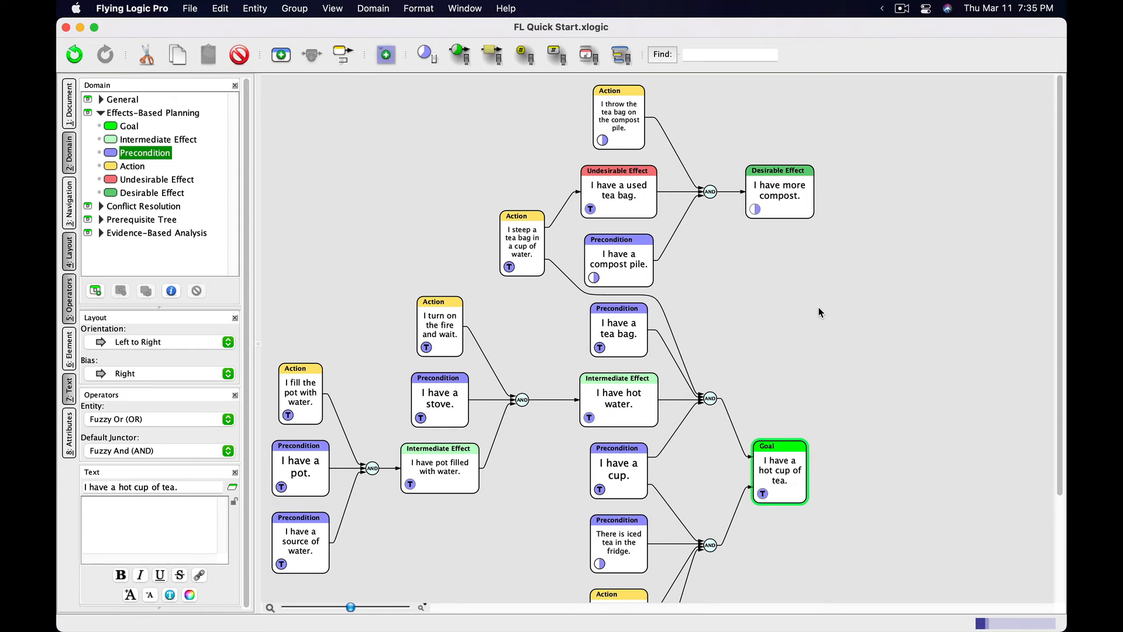
pyautogui.scroll(-5, 819, 310)
pyautogui.scroll(5, 819, 310)
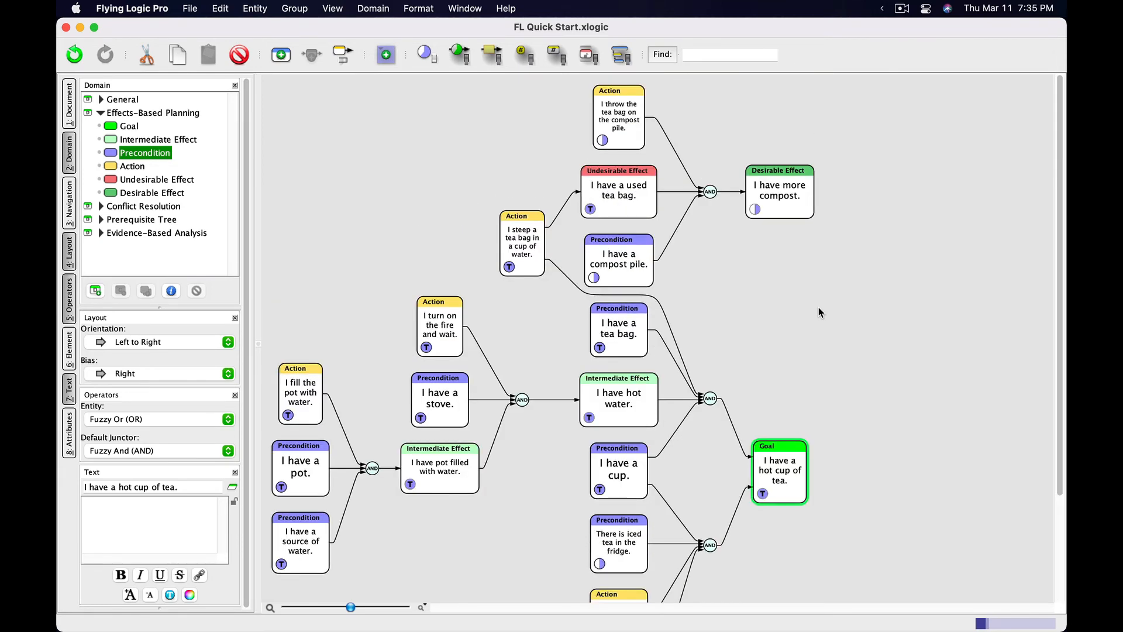
# Select all predecessors of the edge from the iced tea branch's AND junctor to the Goal and group them.
pyautogui.click(734, 429)
pyautogui.click(736, 496)
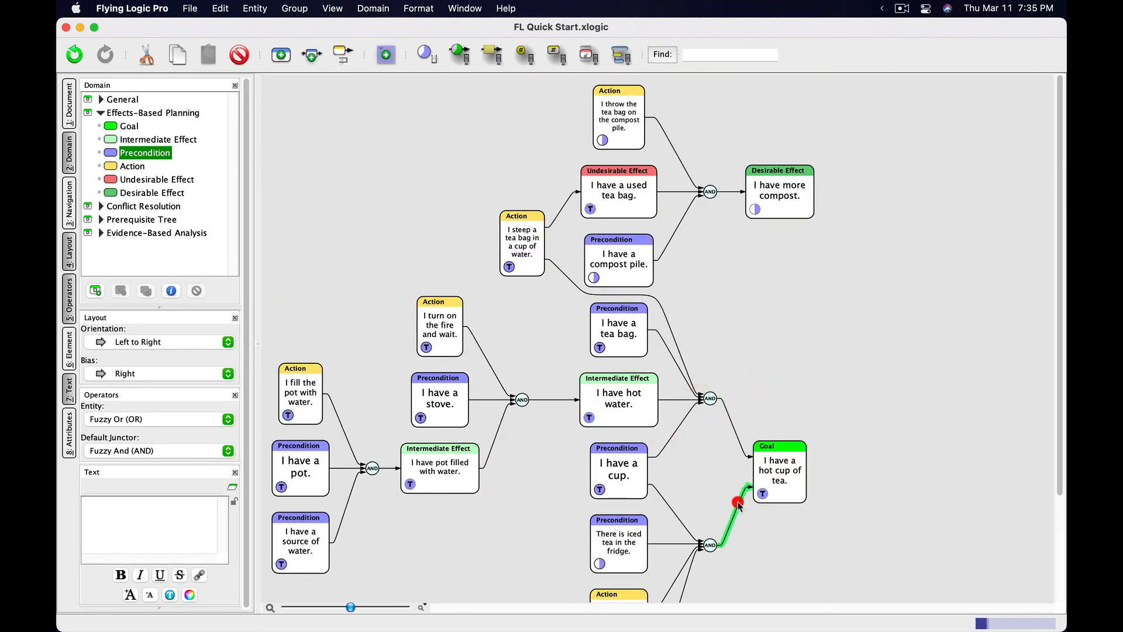
pyautogui.scroll(-4, 738, 501)
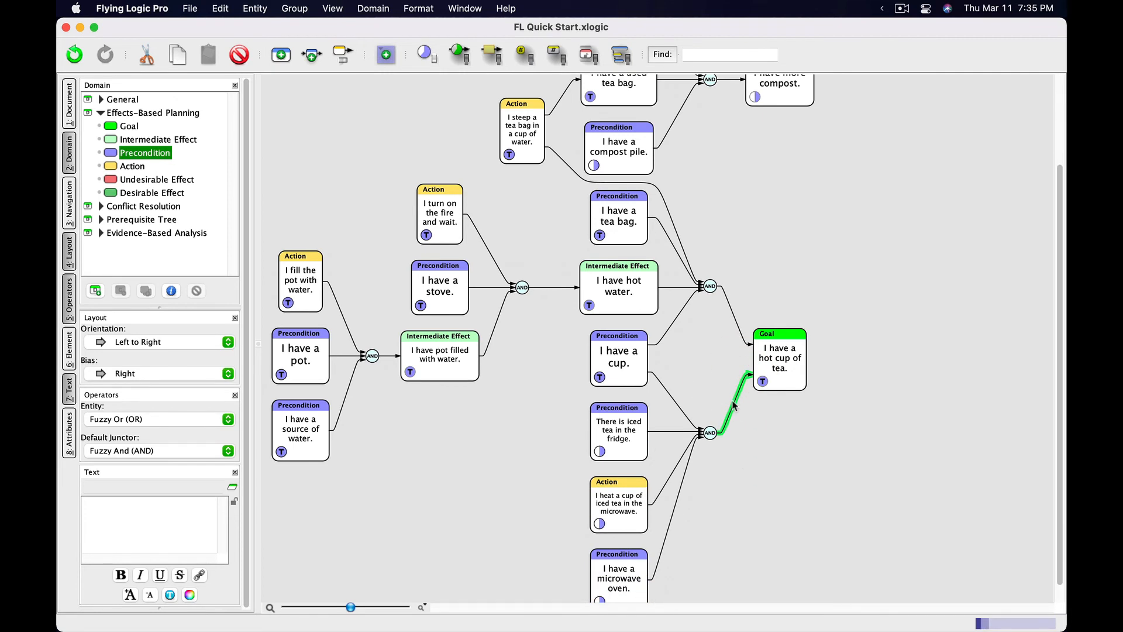
pyautogui.click(219, 8)
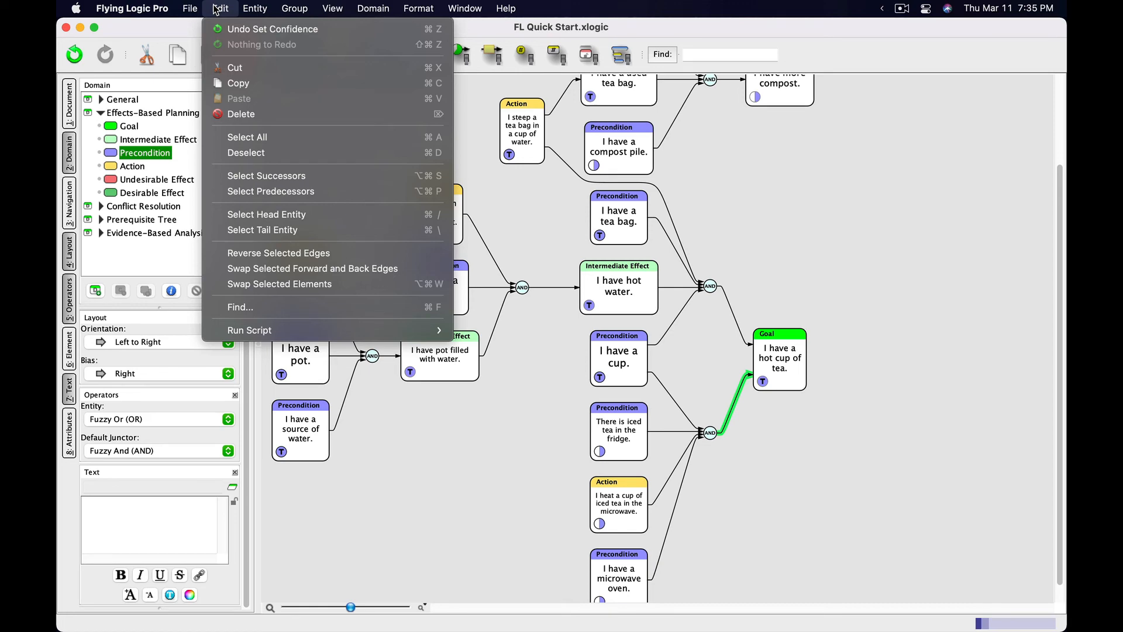
pyautogui.click(240, 191)
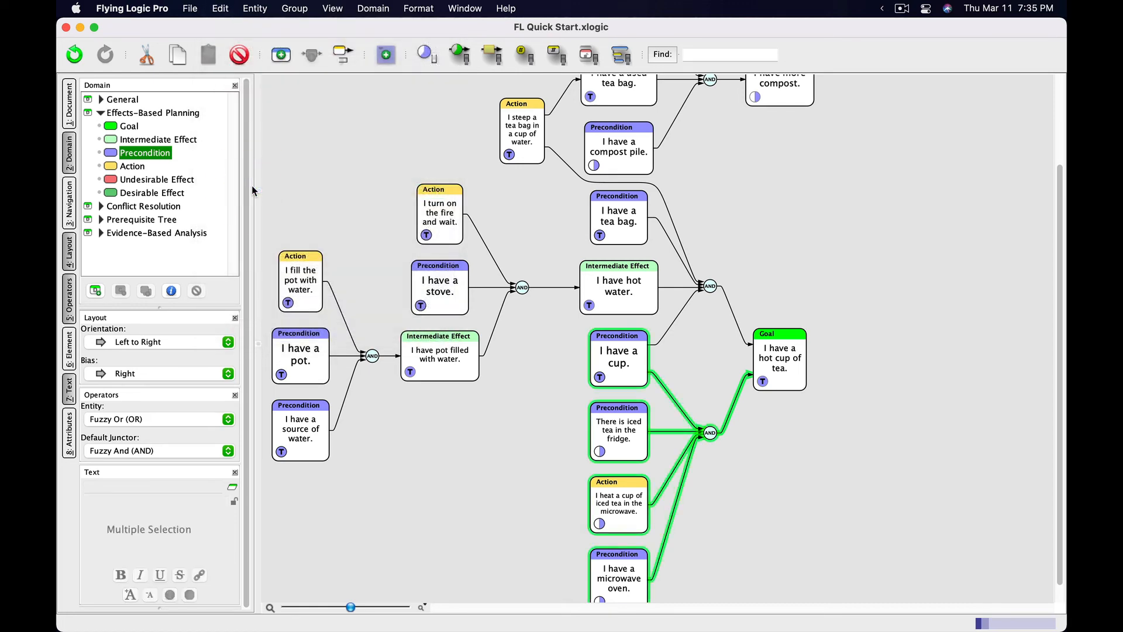
pyautogui.scroll(-2, 654, 397)
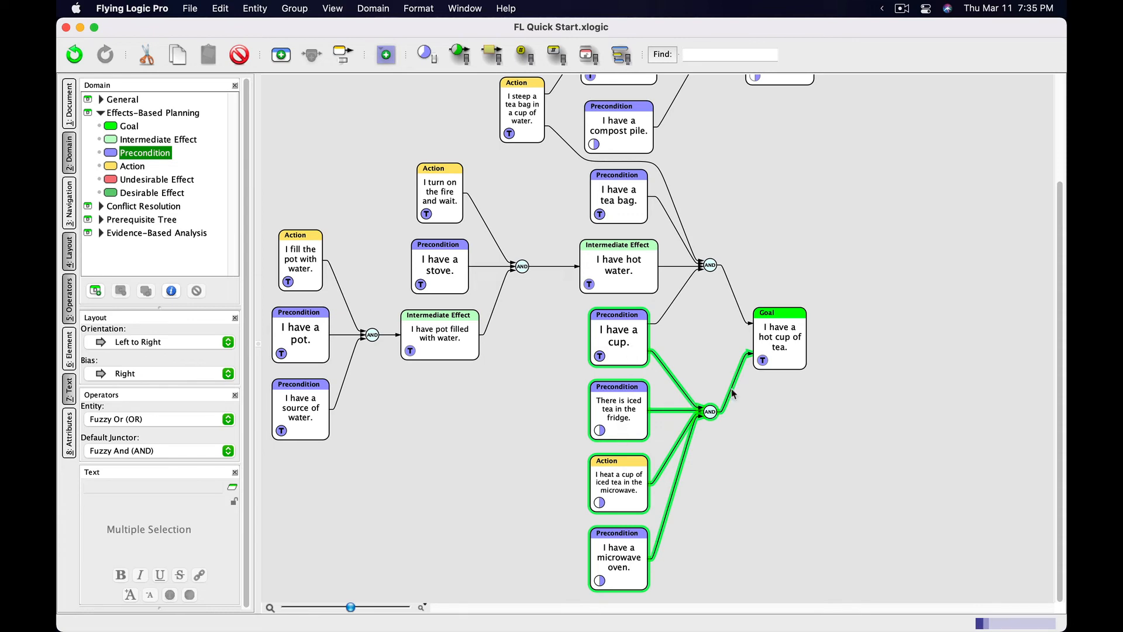
pyautogui.press('super+g')
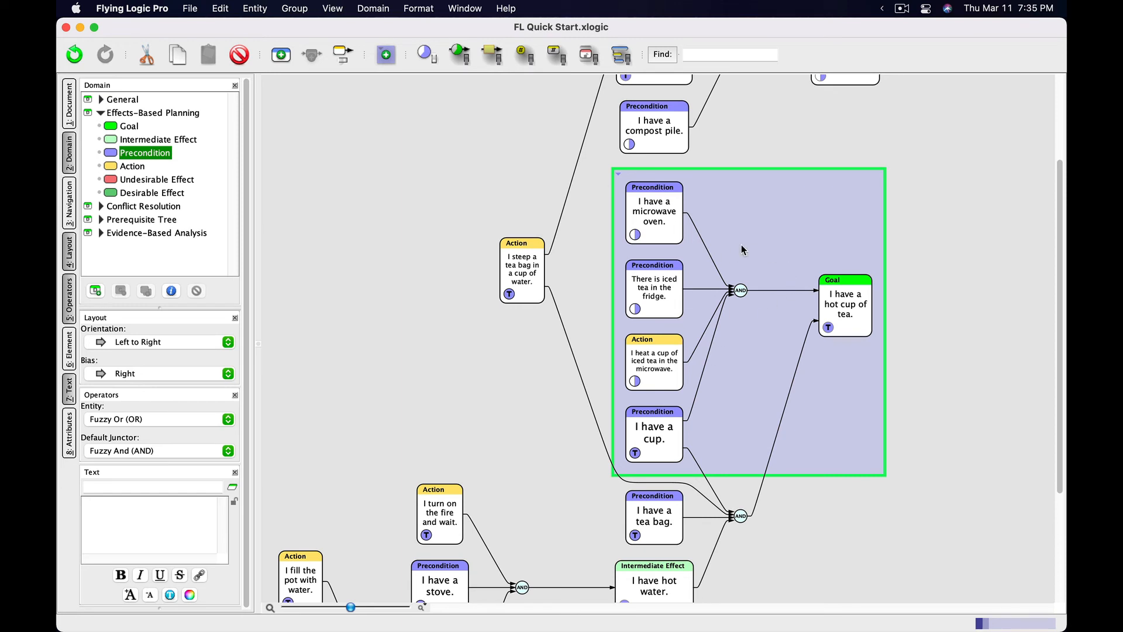
# Title the new group "Microwave" and move the Goal "I have a hot cup of tea." out of it.
pyautogui.press('Tab')
pyautogui.press('BackSpace')
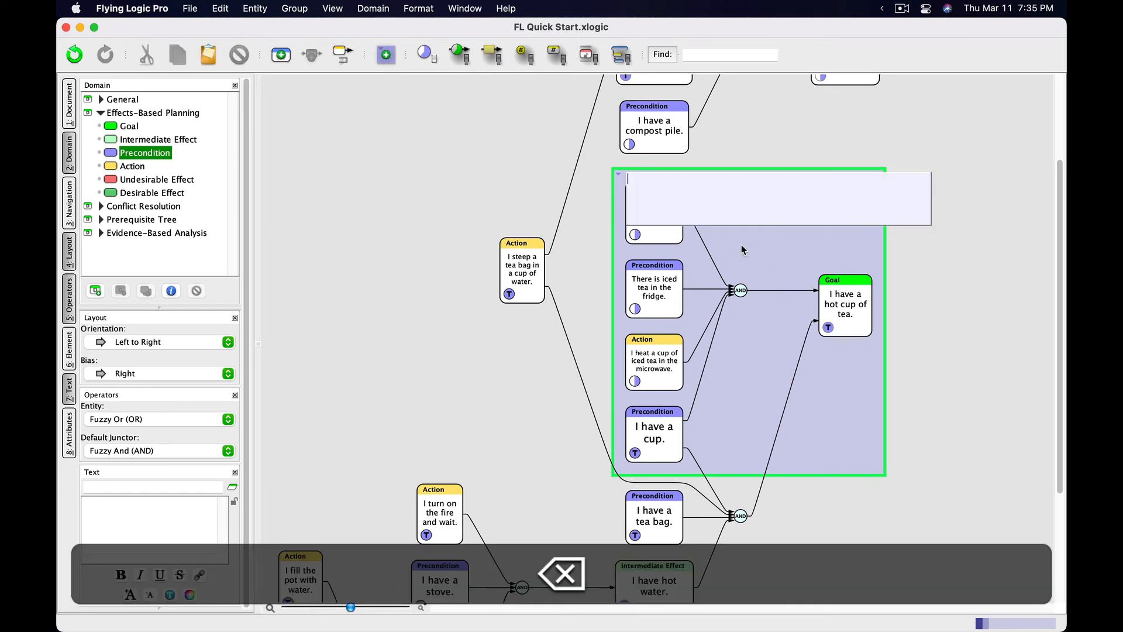
pyautogui.press('shift')
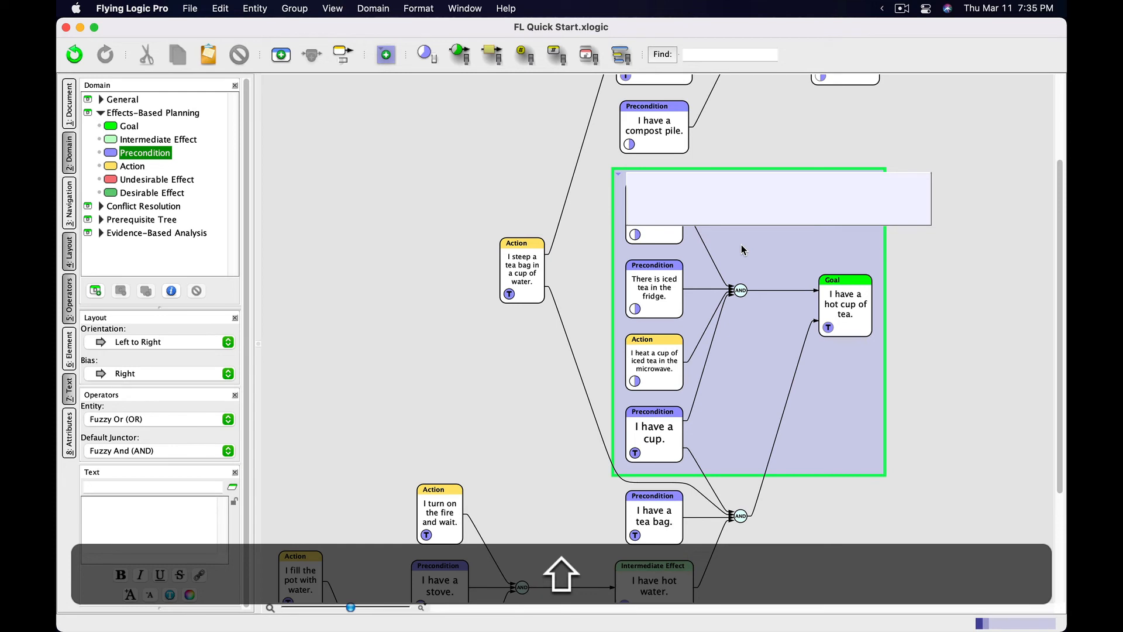
pyautogui.write('Microwave')
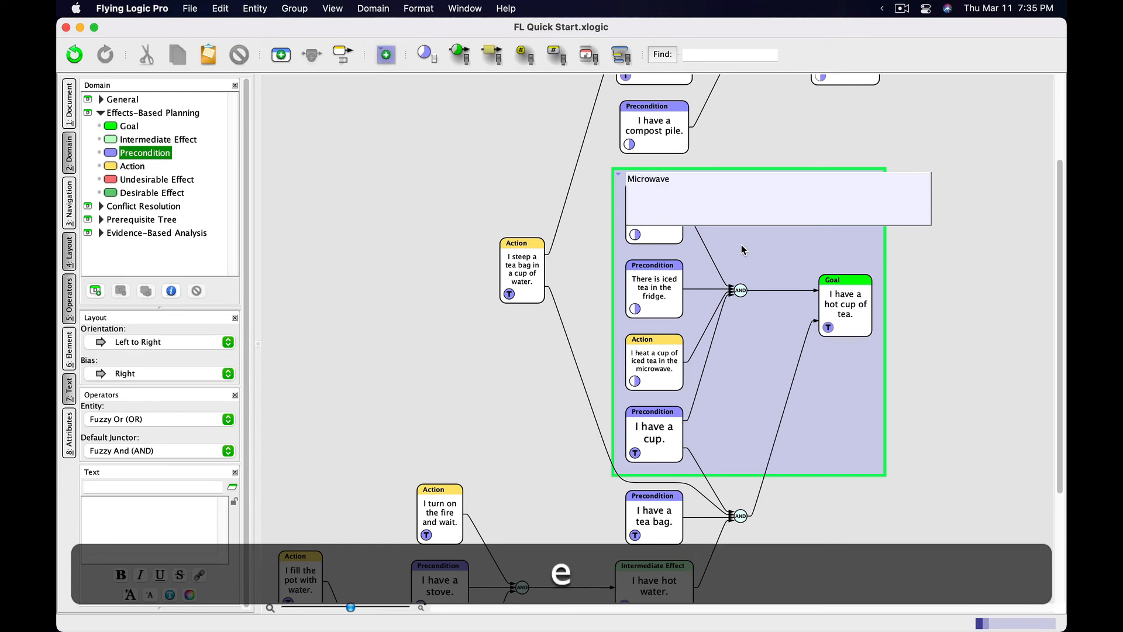
pyautogui.press('Return')
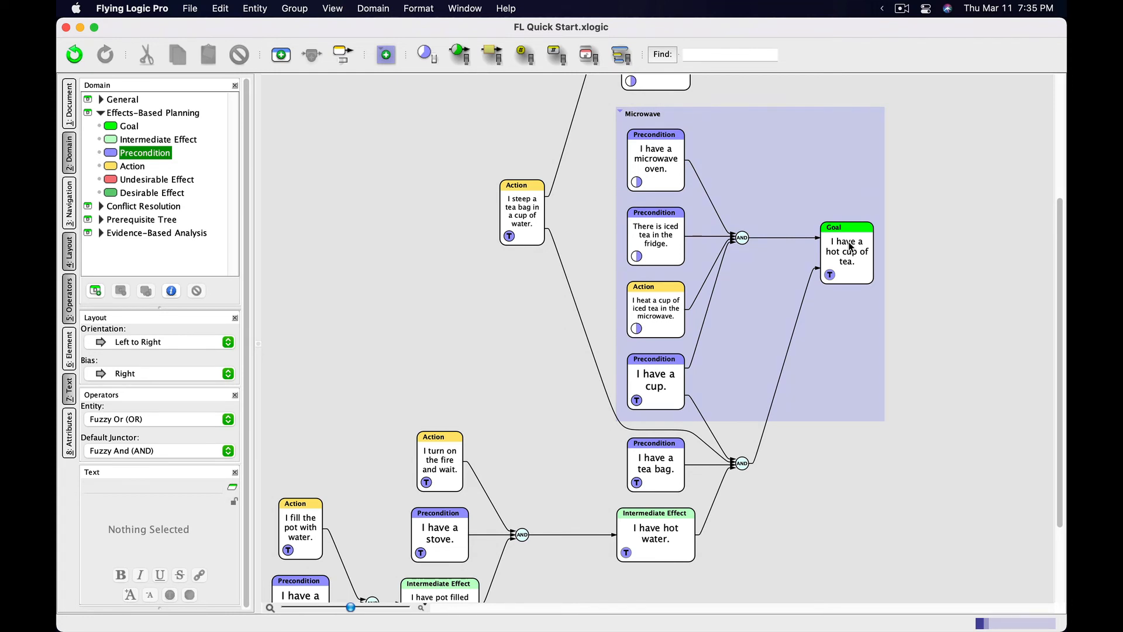
pyautogui.moveTo(849, 245); pyautogui.dragTo(925, 251)
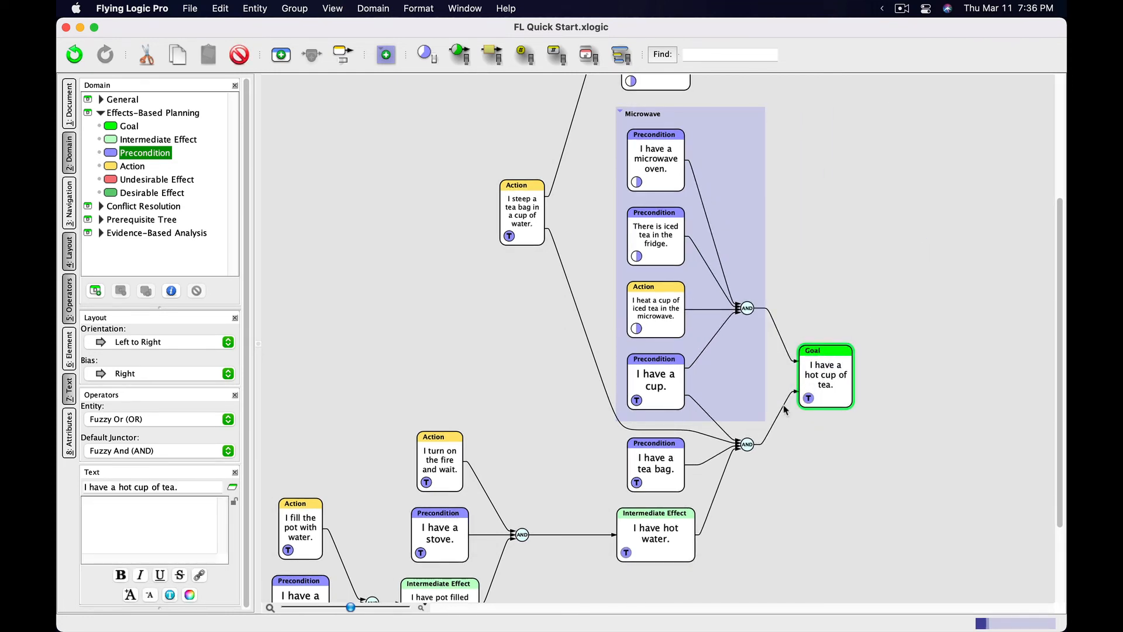
# Select all predecessors of the Goal's other incoming edge and move "I have a cup." out of the Microwave group.
pyautogui.click(784, 409)
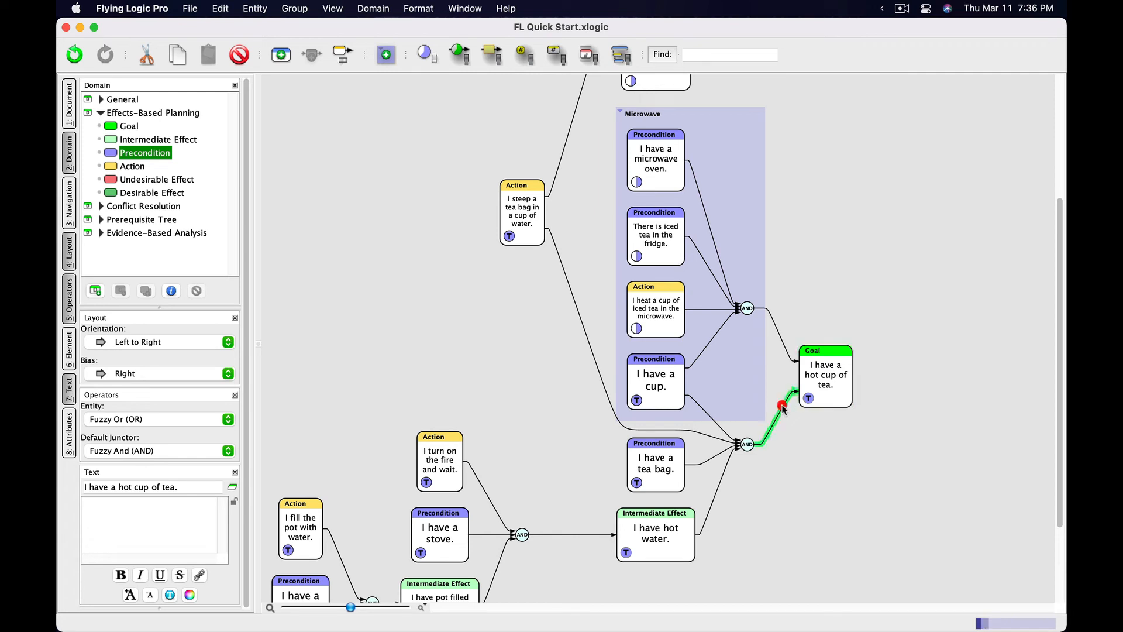
pyautogui.click(220, 8)
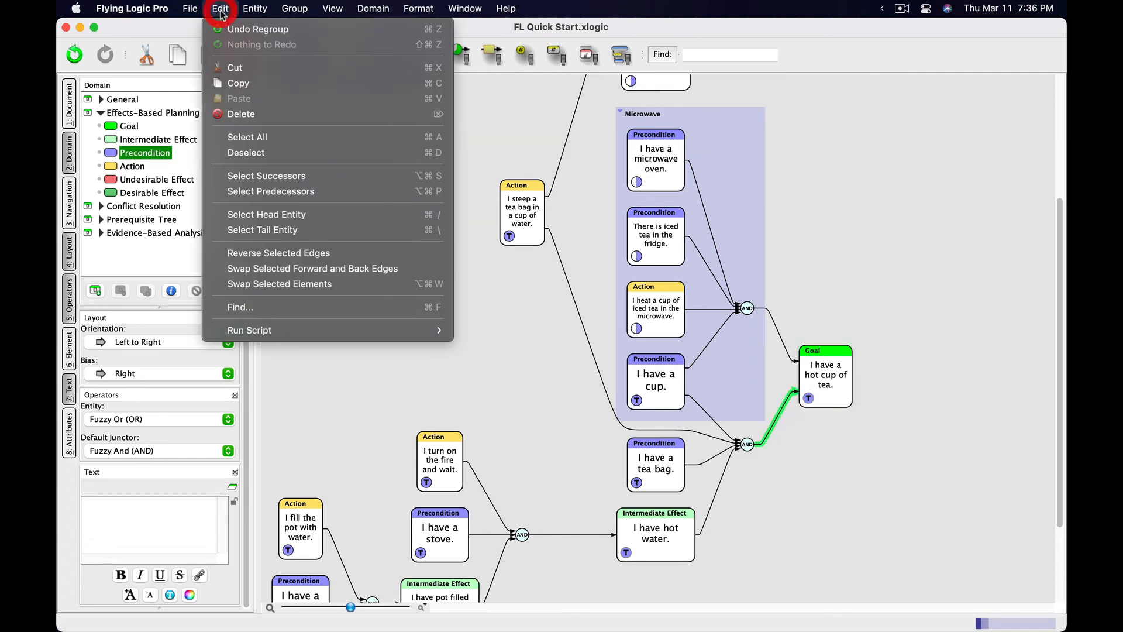
pyautogui.click(249, 192)
pyautogui.scroll(-4, 473, 353)
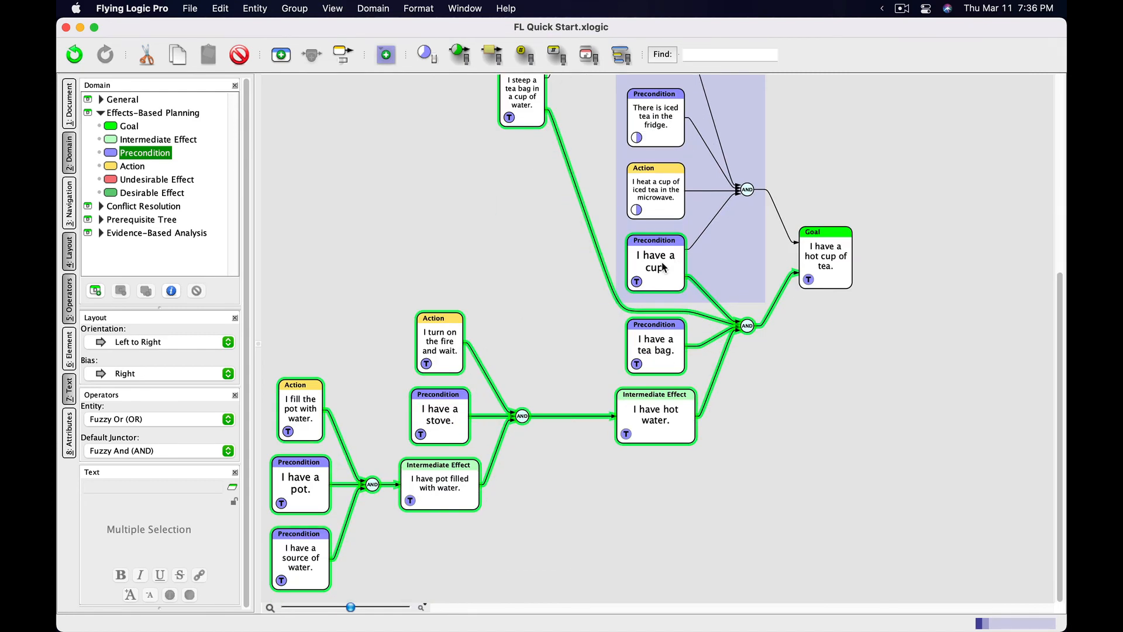
pyautogui.moveTo(661, 269); pyautogui.dragTo(562, 289)
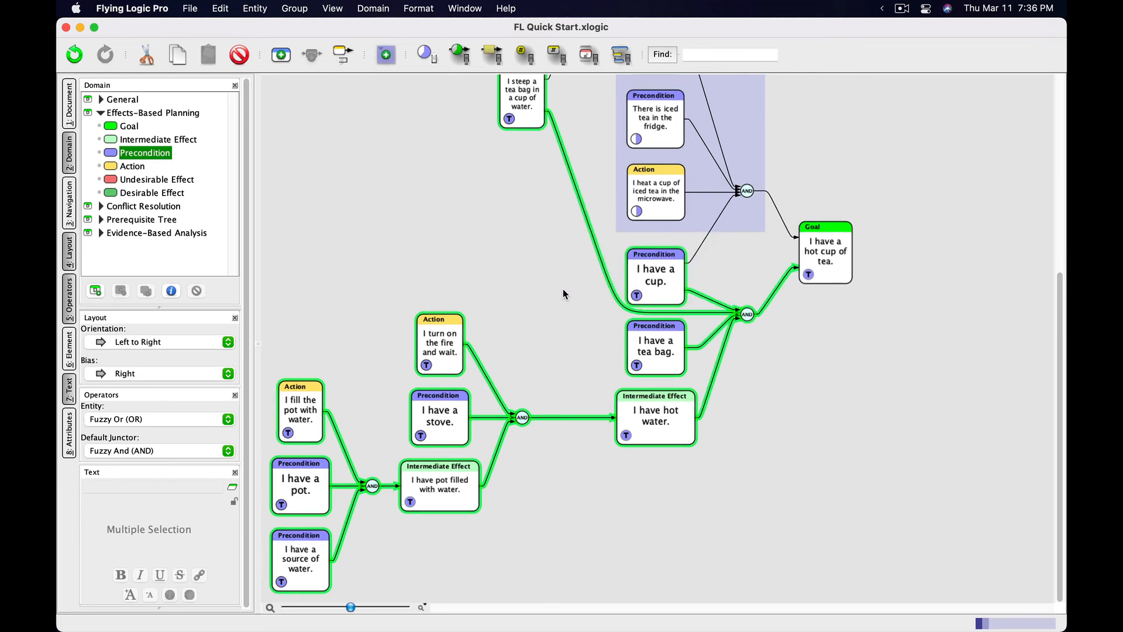
# Group the selected predecessors without "I have a cup." and its edge, and title the group "Traditional".
pyautogui.keyDown('shift'); pyautogui.click(677, 264); pyautogui.keyUp('shift')
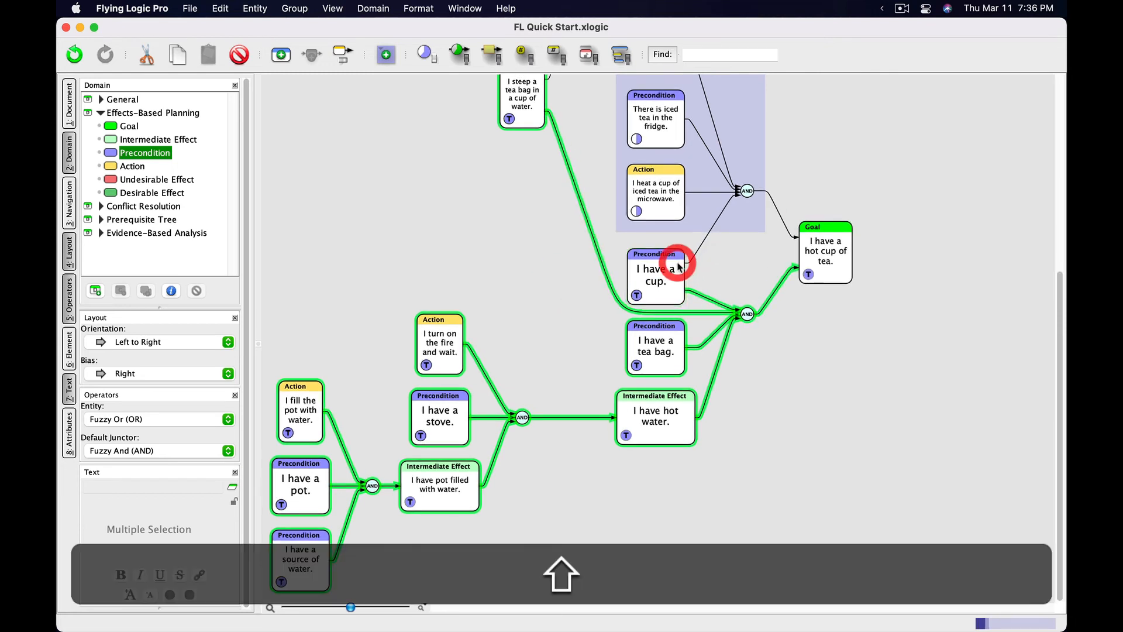
pyautogui.keyDown('shift'); pyautogui.click(695, 294); pyautogui.keyUp('shift')
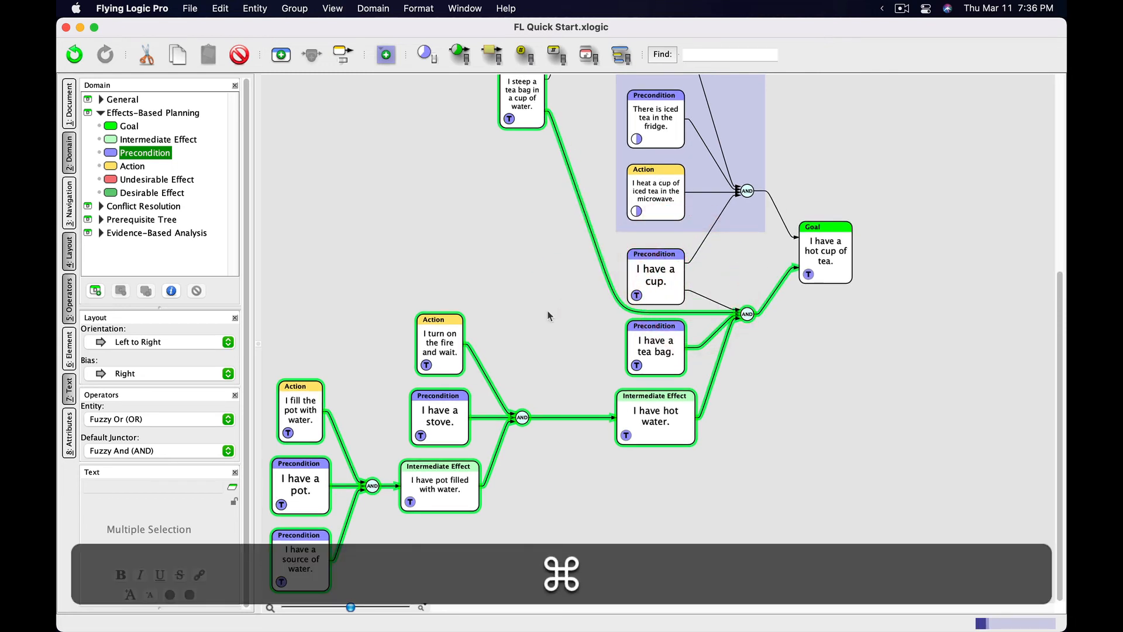
pyautogui.press('super+g')
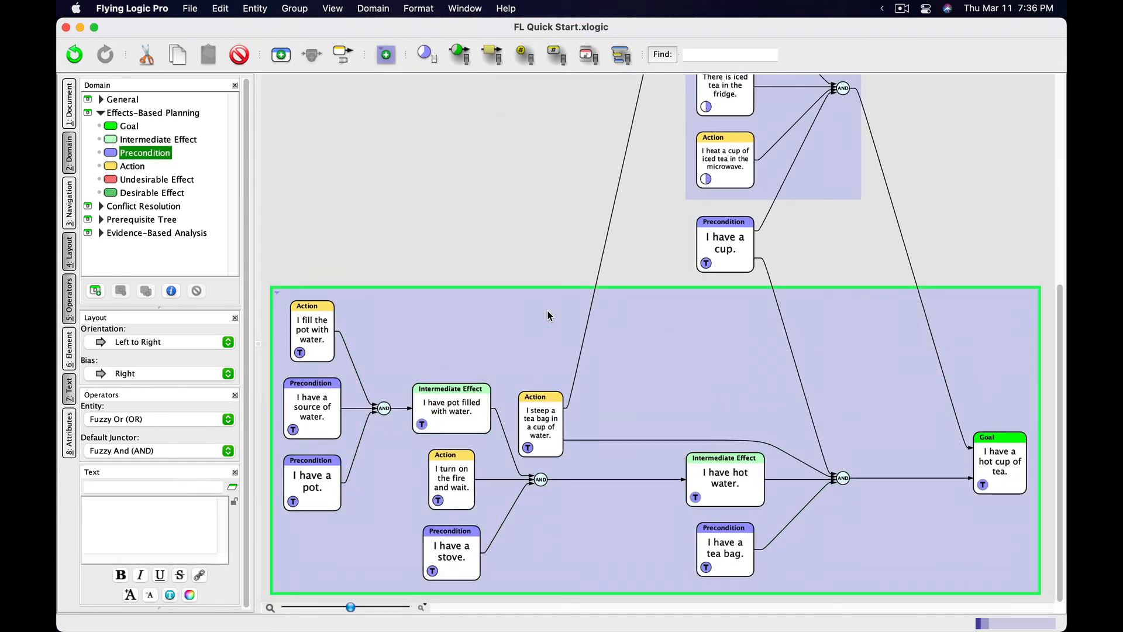
pyautogui.press('Tab')
pyautogui.write('Traditional')
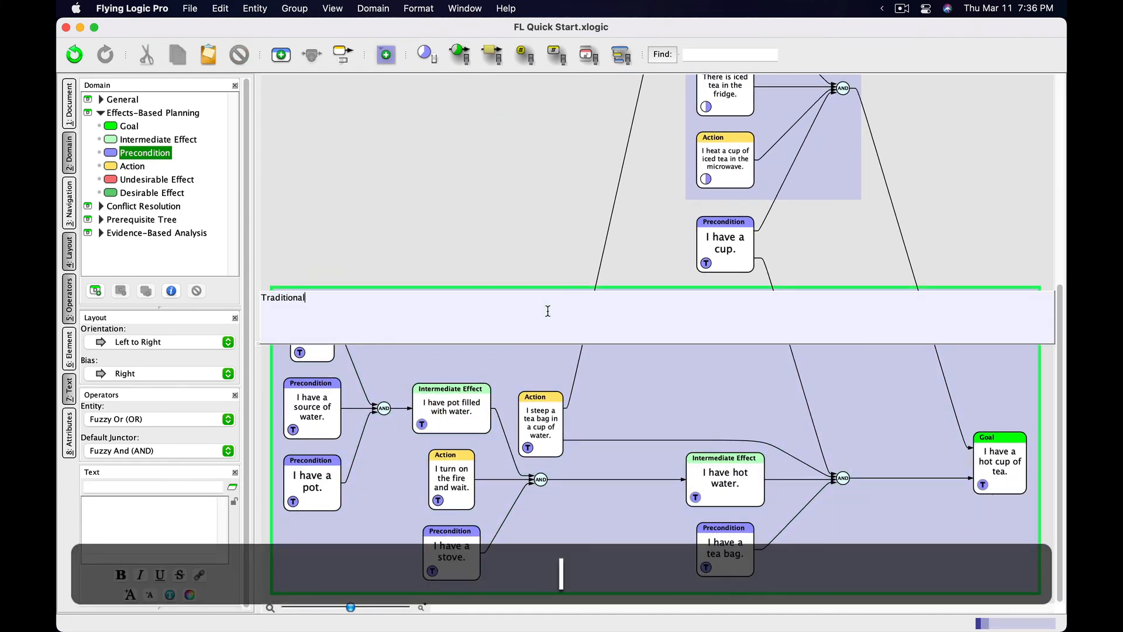
pyautogui.press('Return')
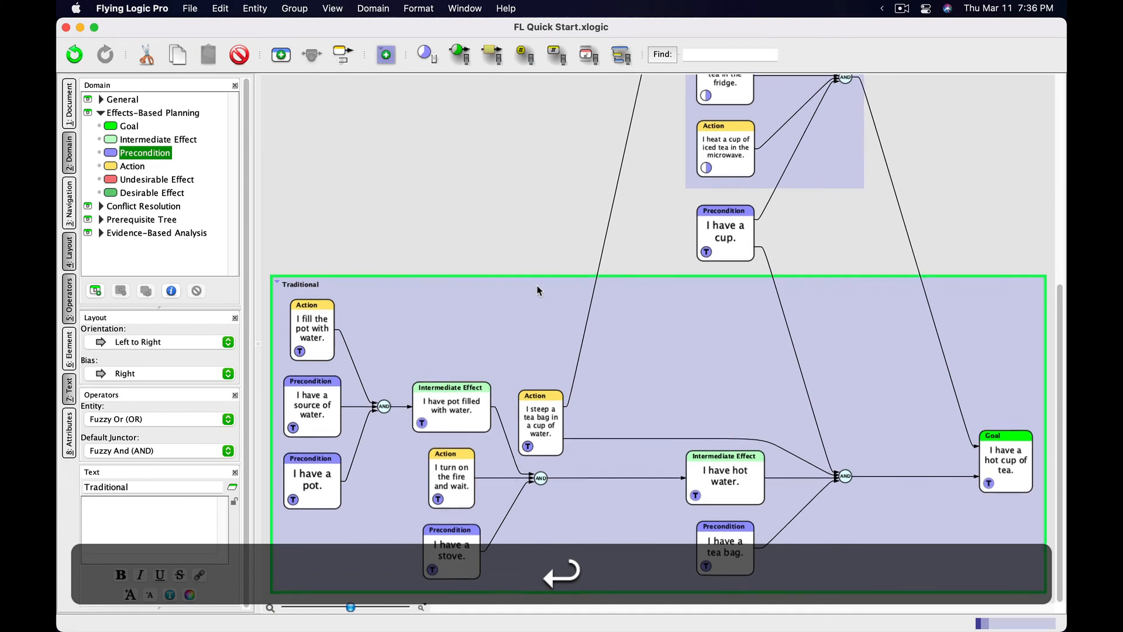
# Move the whole compost branch, including "I have a used tea bag.", into the Traditional group and move the Goal out of it.
pyautogui.press('alt')
pyautogui.scroll(-5, 539, 291)
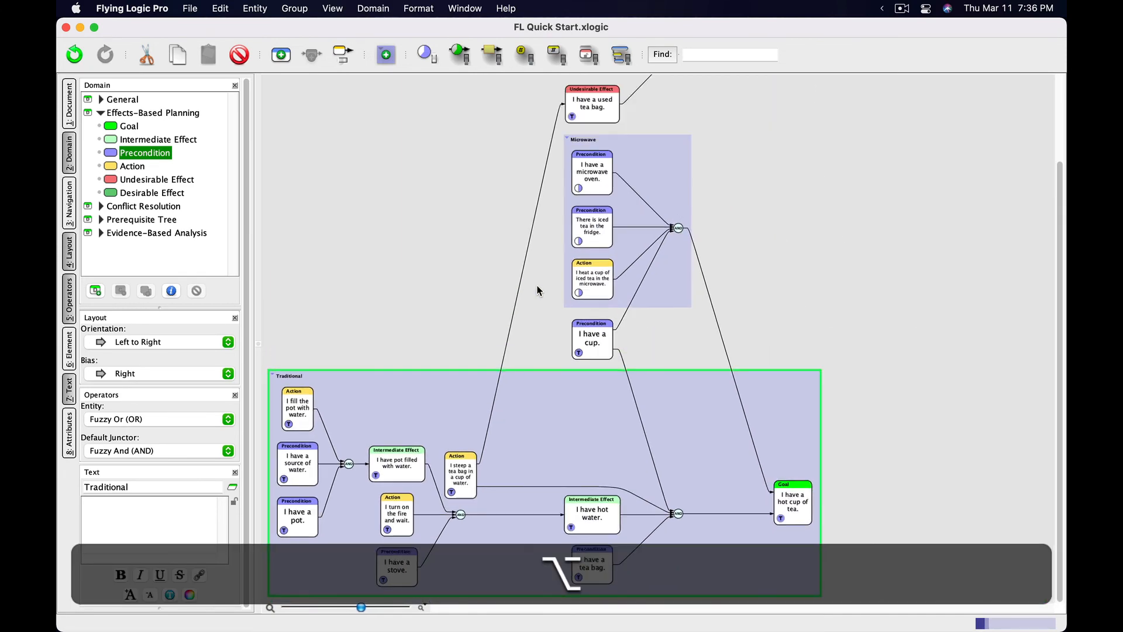
pyautogui.scroll(3, 539, 291)
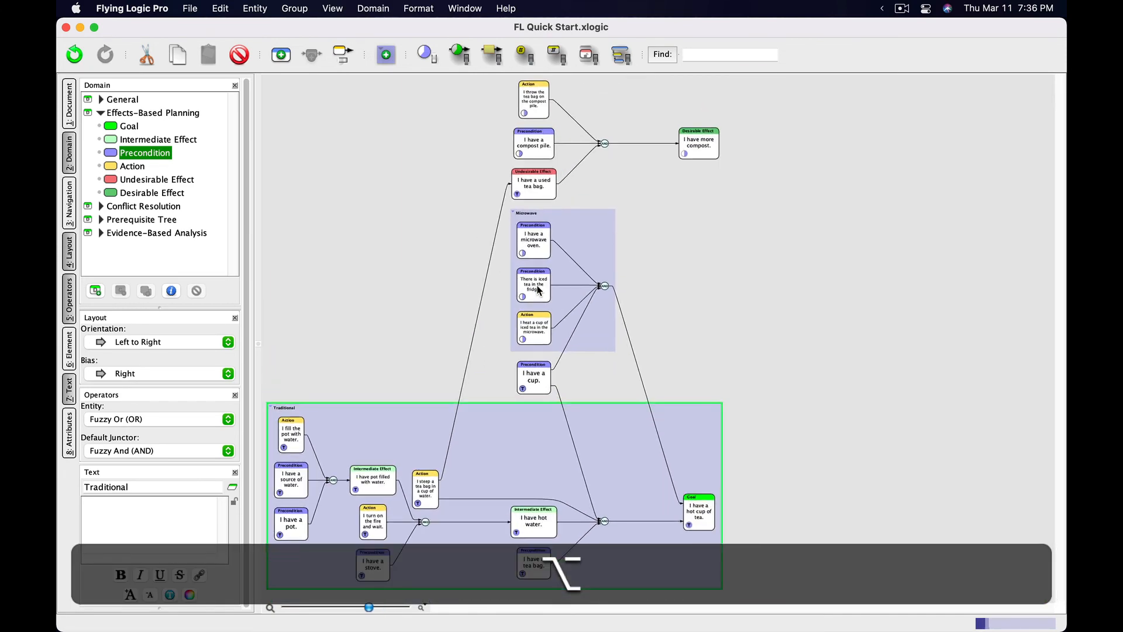
pyautogui.scroll(-2, 578, 181)
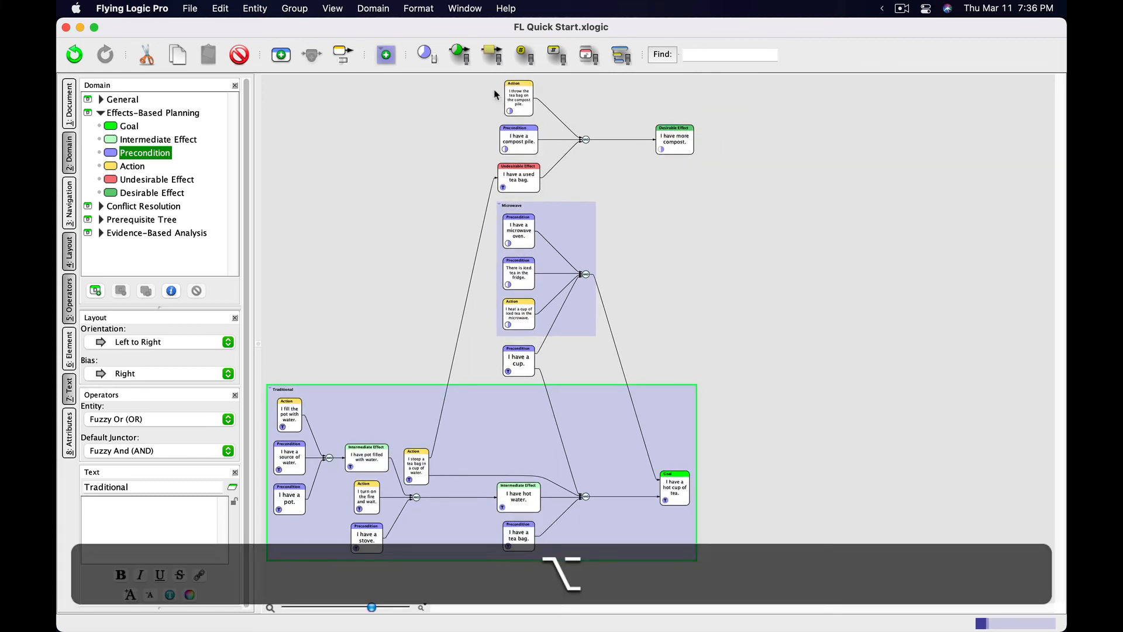
pyautogui.moveTo(494, 89); pyautogui.dragTo(672, 175)
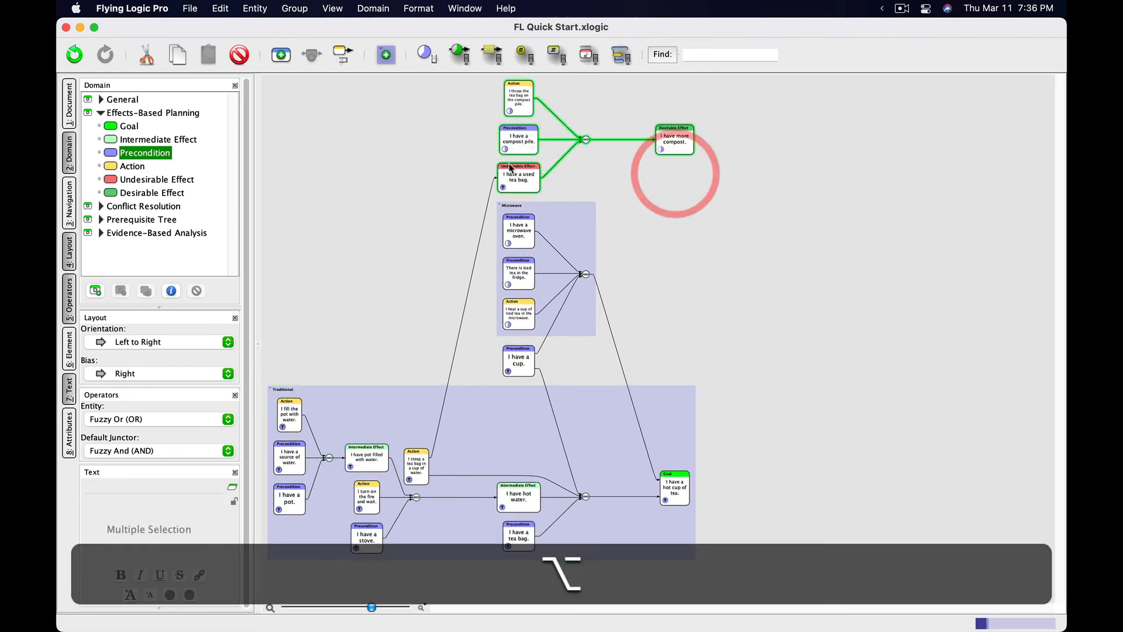
pyautogui.press('alt')
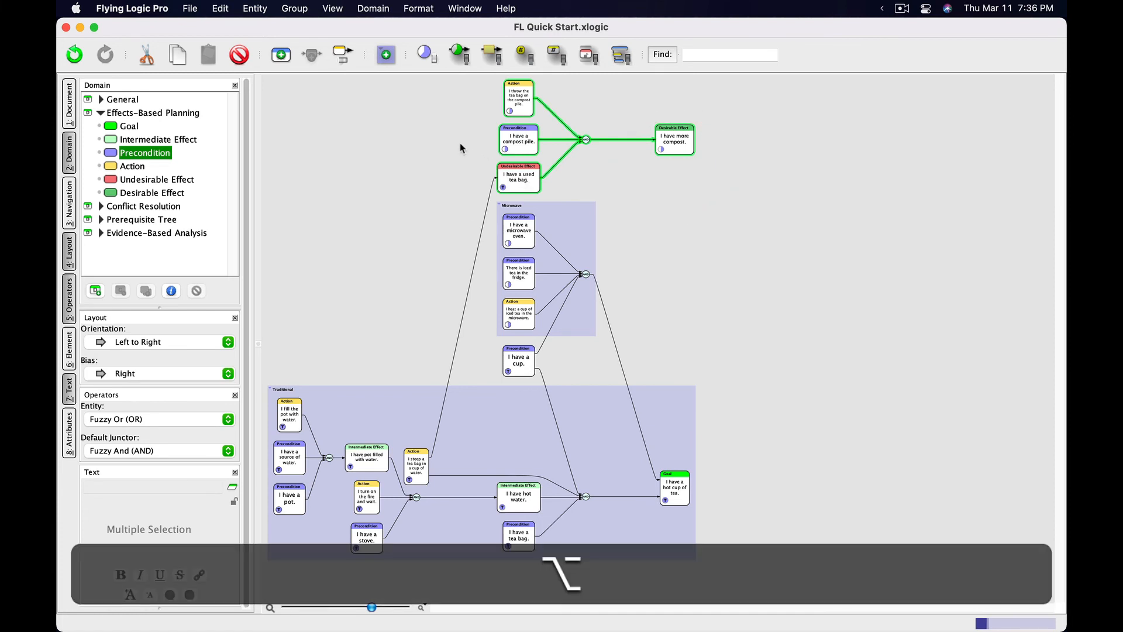
pyautogui.click(458, 142)
pyautogui.moveTo(483, 95); pyautogui.dragTo(678, 187)
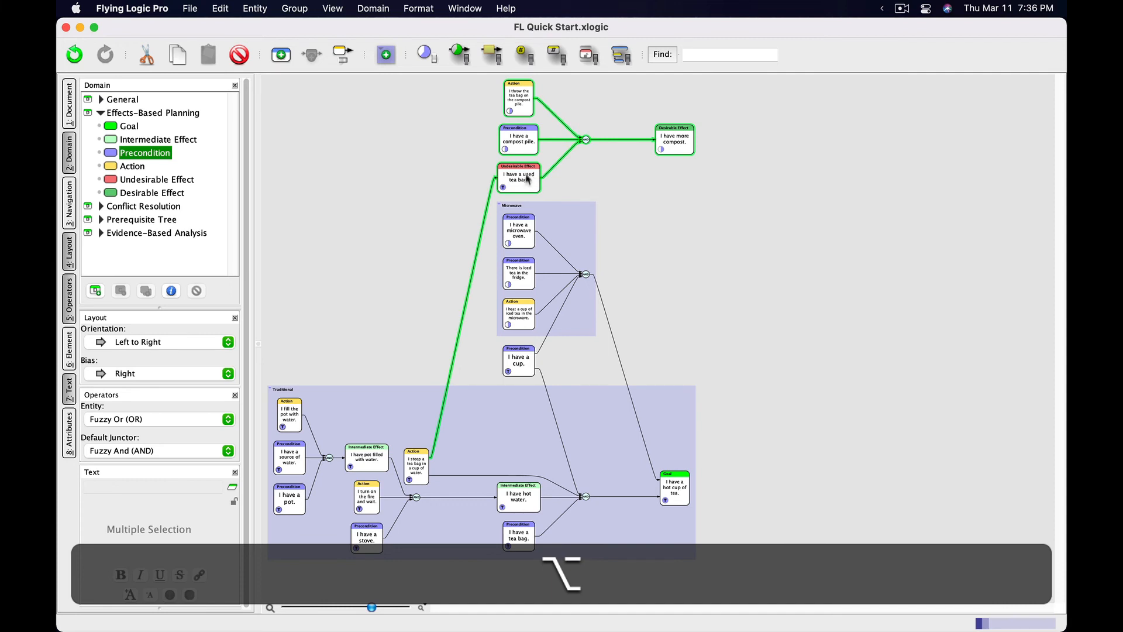
pyautogui.moveTo(528, 179); pyautogui.dragTo(479, 431)
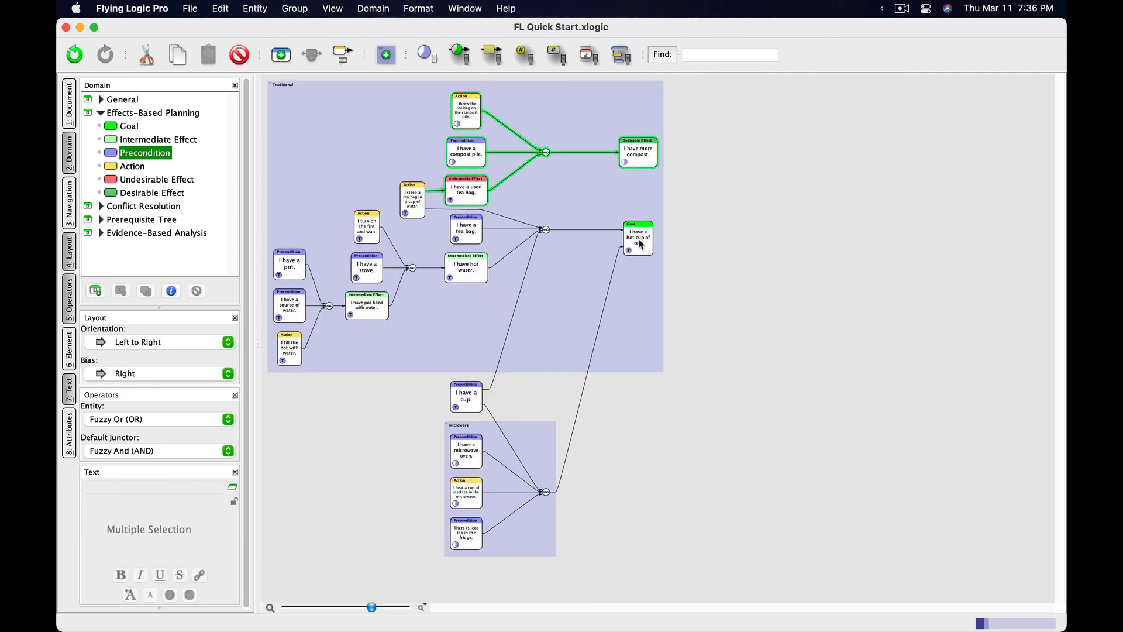
pyautogui.moveTo(640, 244); pyautogui.dragTo(700, 243)
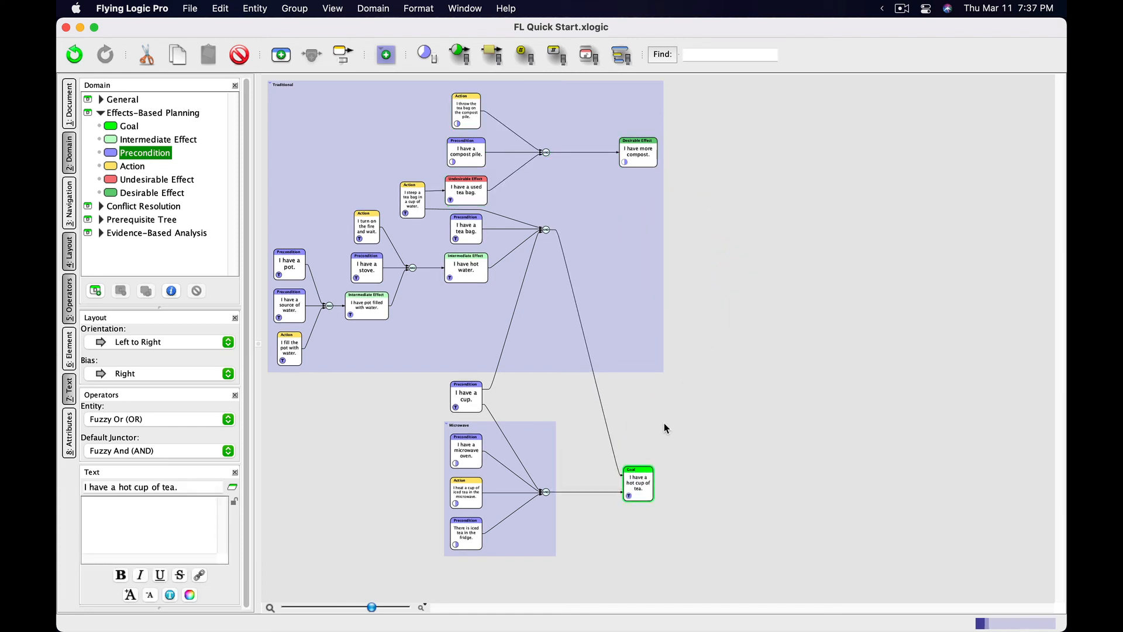
# Collapse the Microwave group.
pyautogui.click(386, 162)
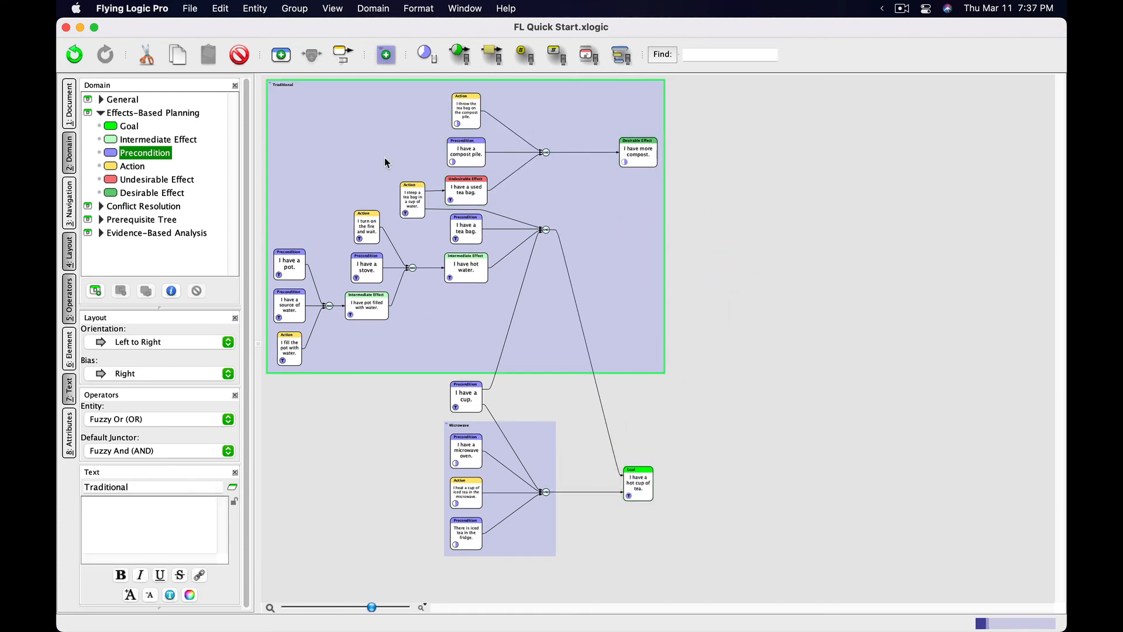
pyautogui.click(538, 431)
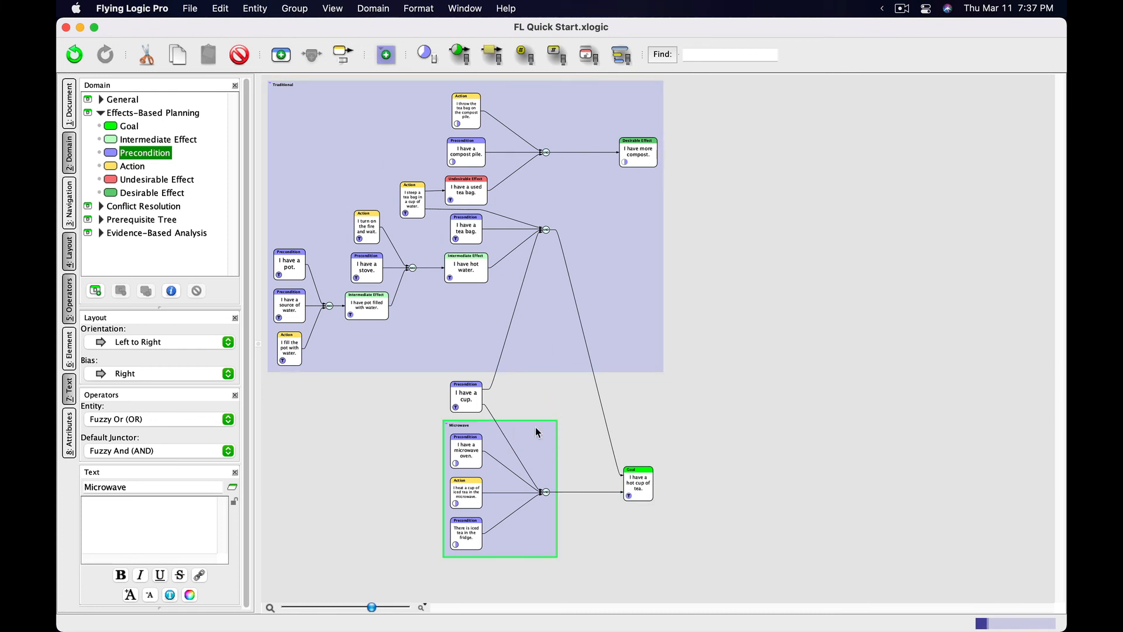
pyautogui.click(445, 424)
pyautogui.click(447, 425)
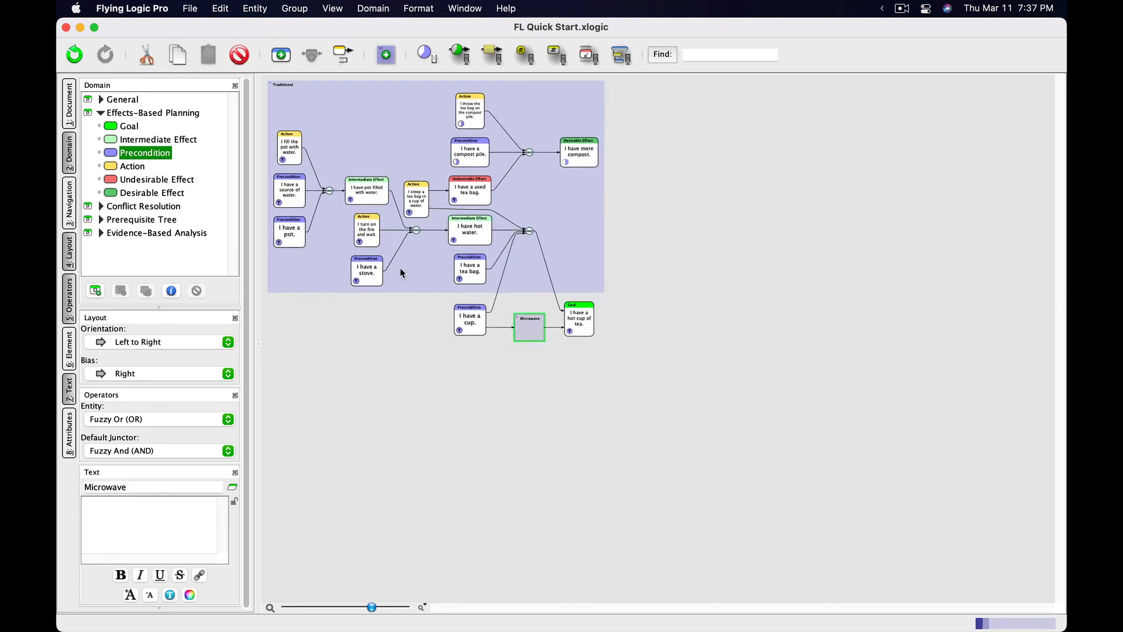
# Group the compost branch inside Traditional: "I have more compost.", its AND junctor, the compost action and precondition, and "I have a used tea bag.".
pyautogui.scroll(5, 401, 273)
pyautogui.scroll(-1, 401, 273)
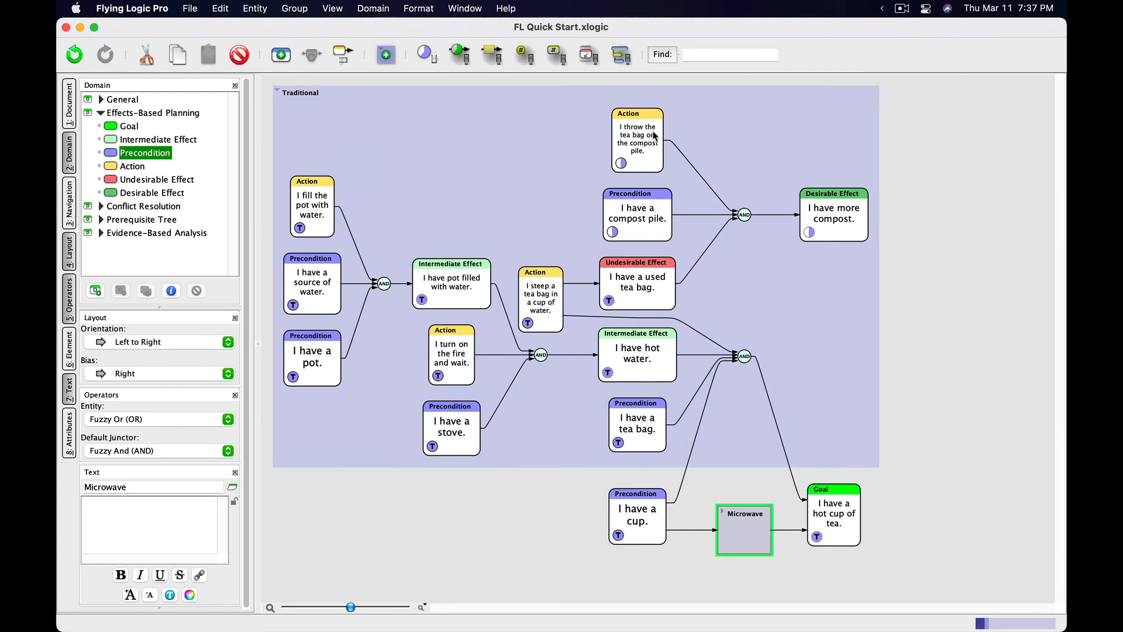
pyautogui.click(845, 198)
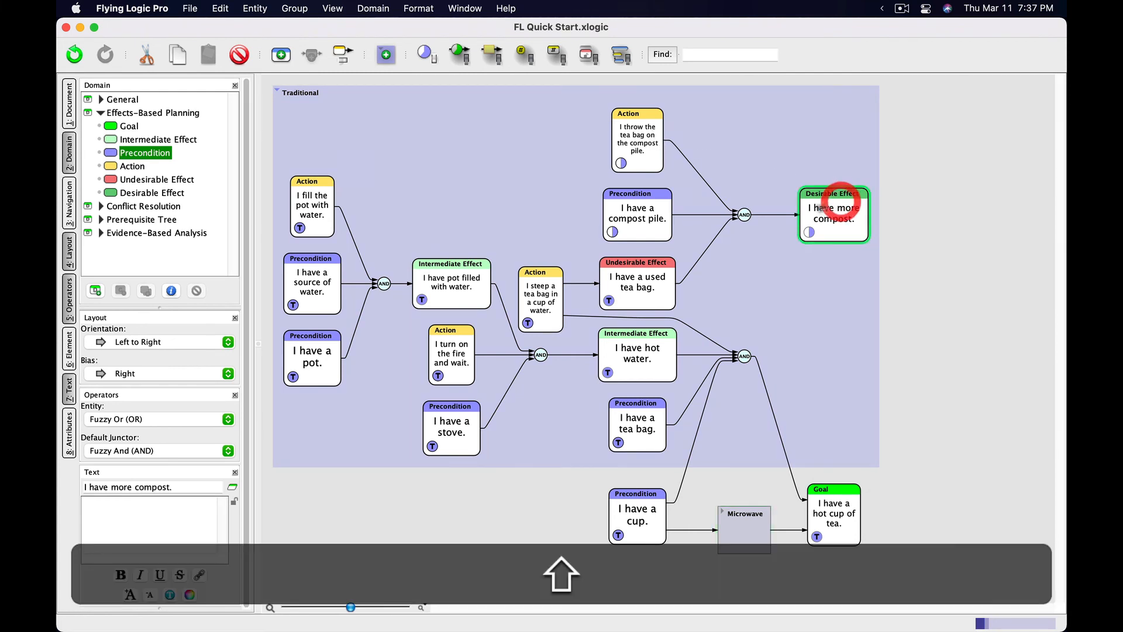
pyautogui.keyDown('shift'); pyautogui.click(745, 215); pyautogui.keyUp('shift')
pyautogui.keyDown('shift'); pyautogui.click(647, 151); pyautogui.keyUp('shift')
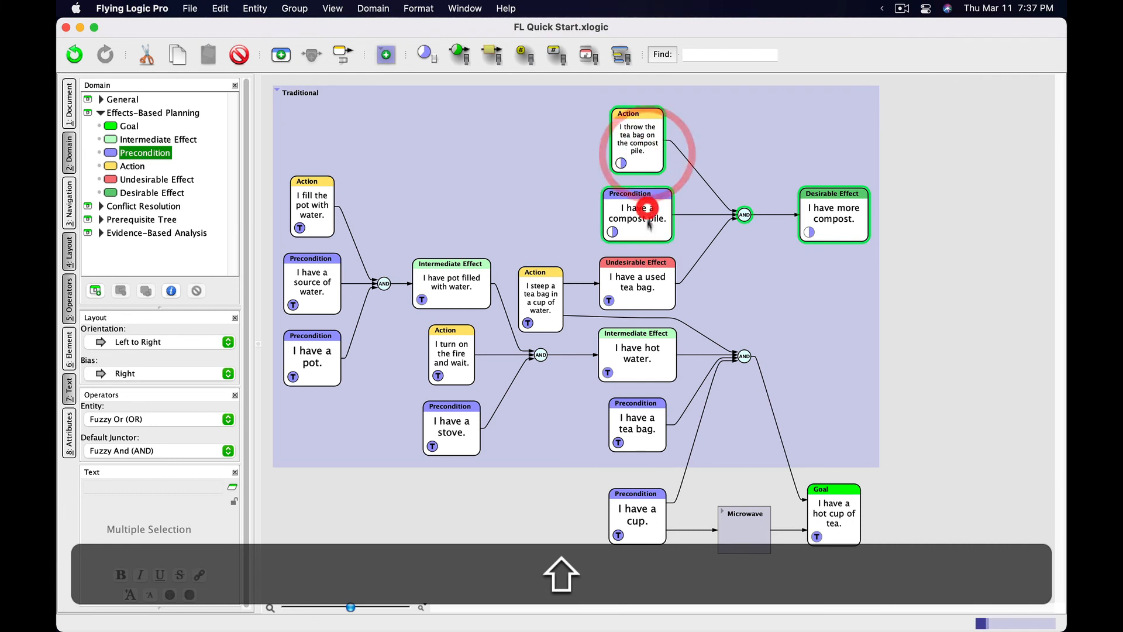
pyautogui.keyDown('shift'); pyautogui.click(648, 209); pyautogui.keyUp('shift')
pyautogui.keyDown('shift'); pyautogui.click(647, 283); pyautogui.keyUp('shift')
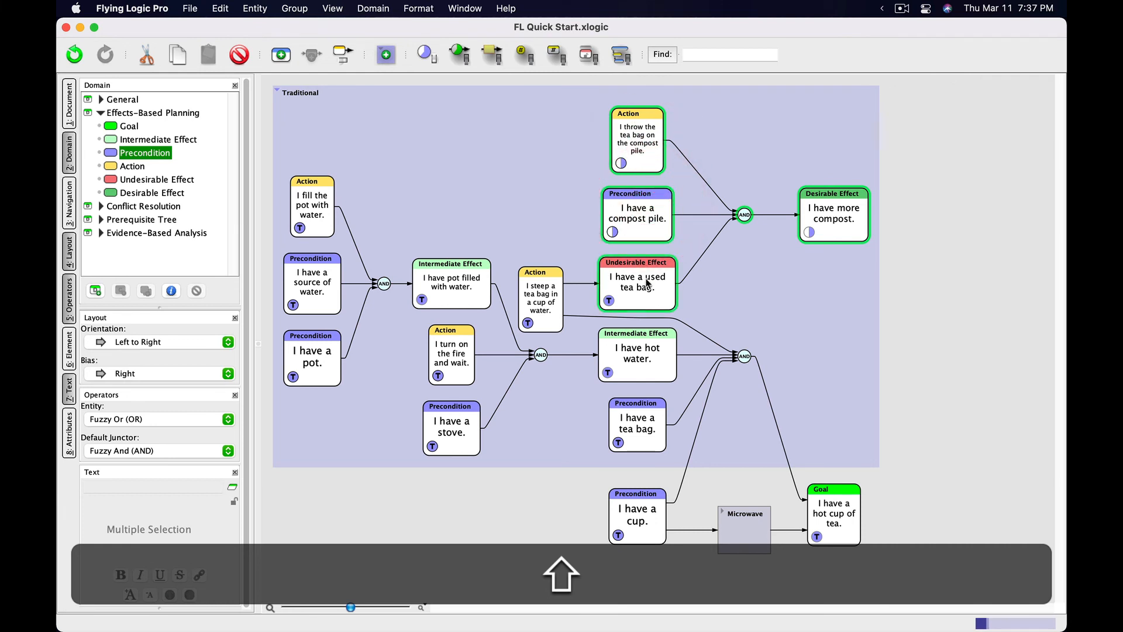
pyautogui.press('shift+super+g')
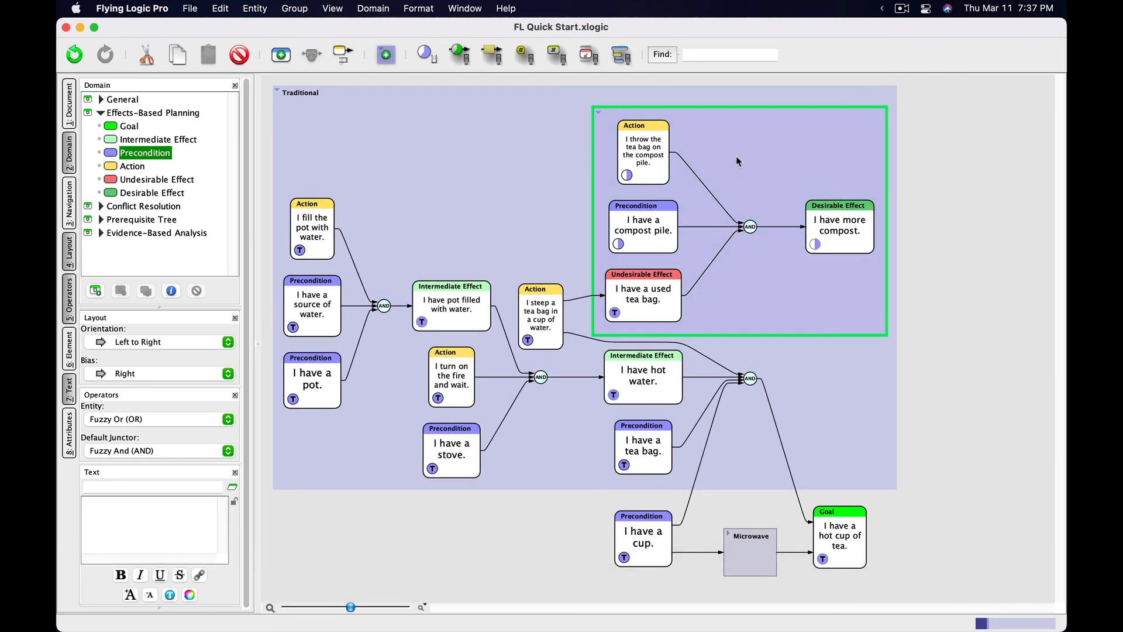
# Title the new compost group "Mitigation" and collapse it.
pyautogui.press('Tab')
pyautogui.write('Mi')
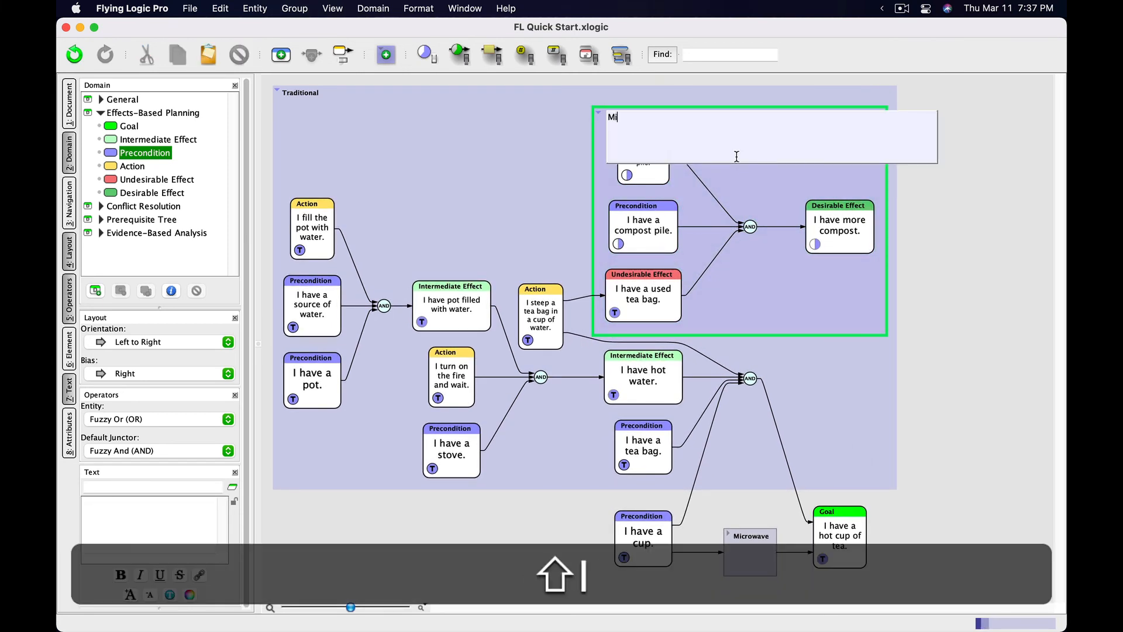
pyautogui.write('tigation')
pyautogui.press('Return')
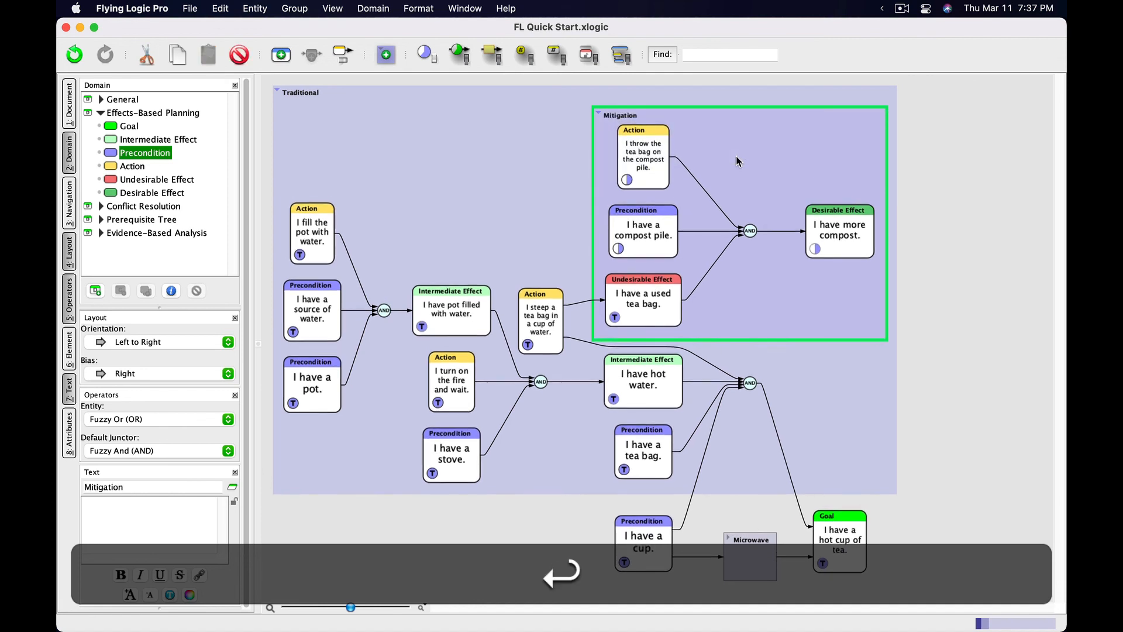
pyautogui.click(598, 112)
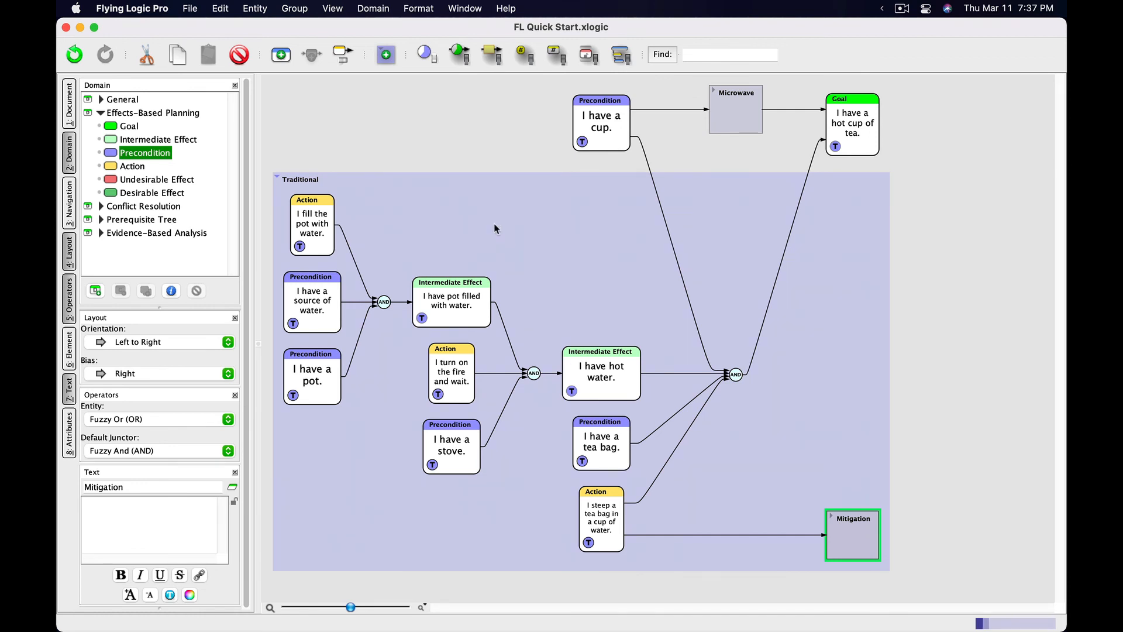
# Expand and collapse the Mitigation group twice to examine how the diagram rearranges itself.
pyautogui.click(833, 153)
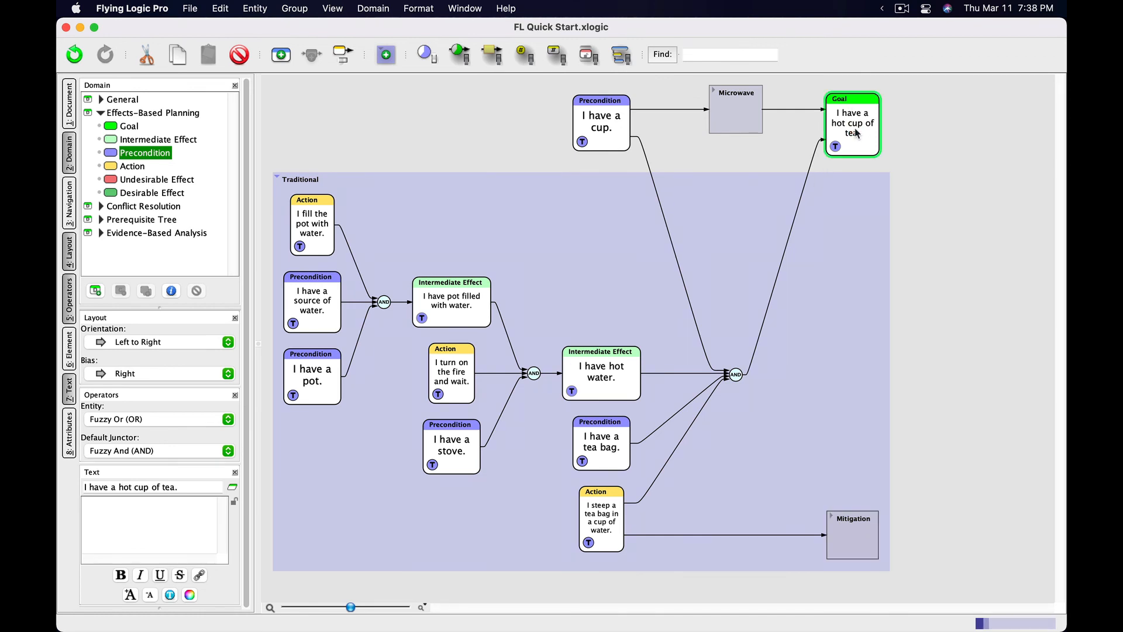
pyautogui.click(813, 163)
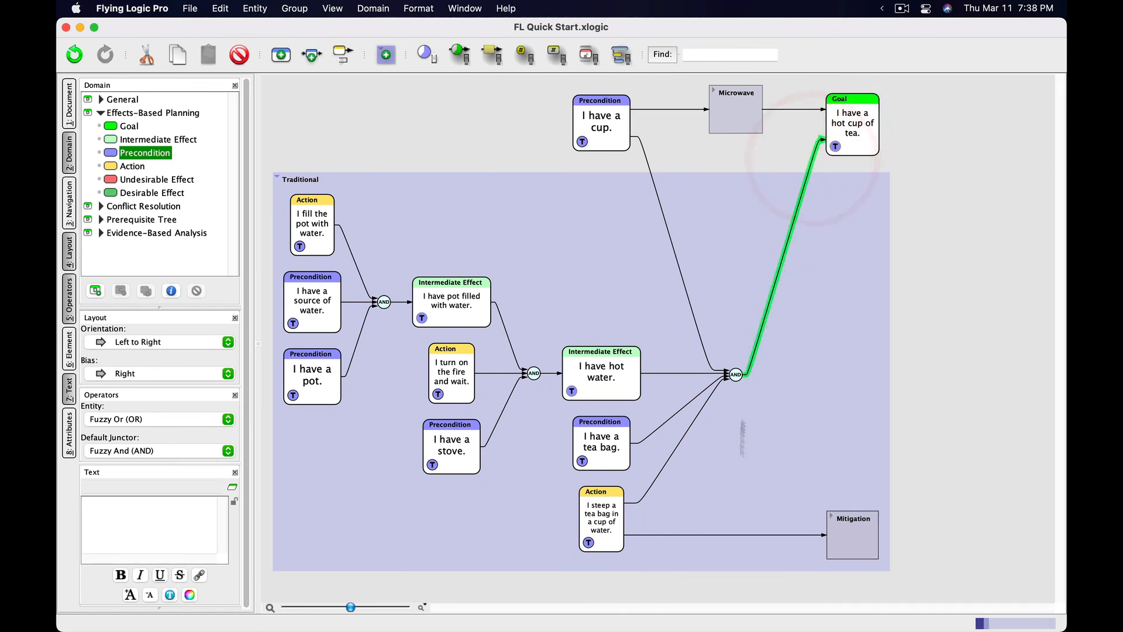
pyautogui.click(832, 517)
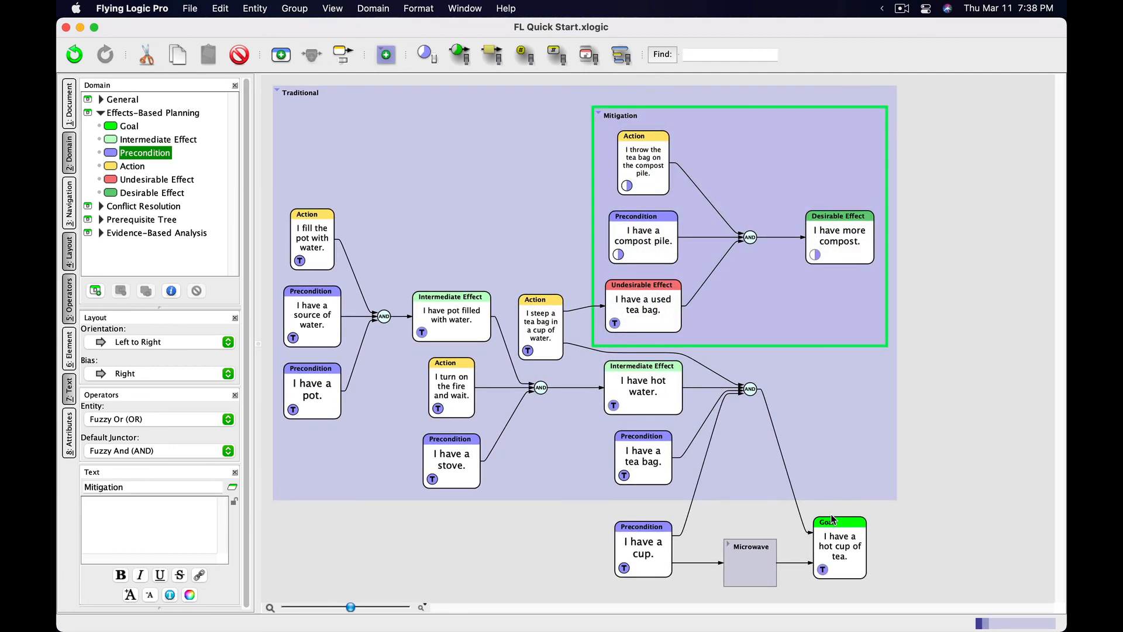
pyautogui.click(599, 114)
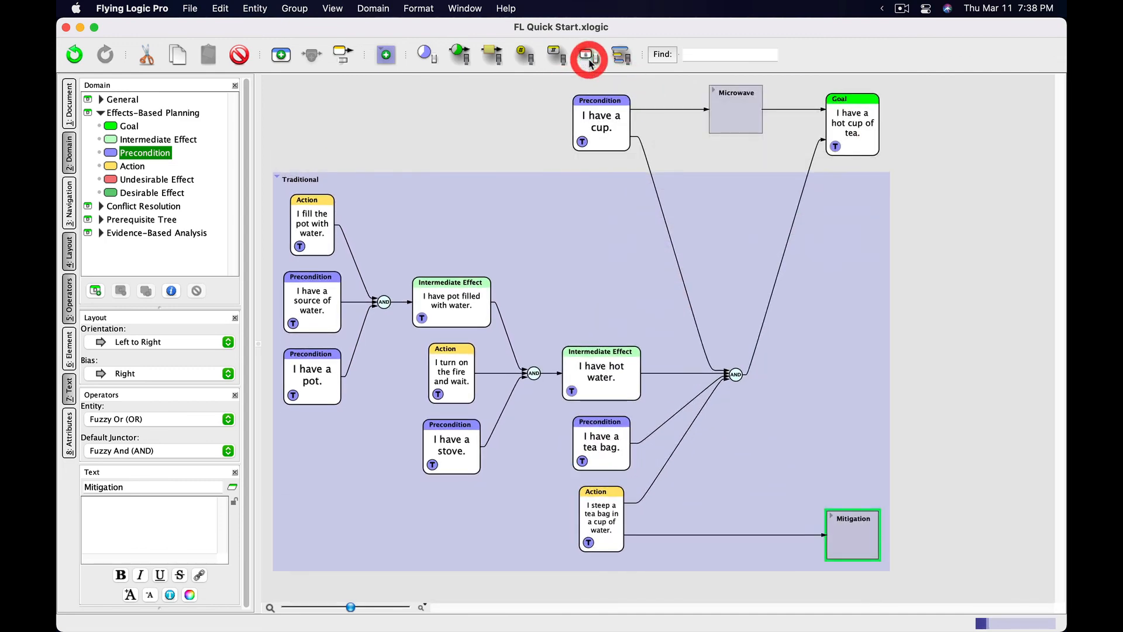
pyautogui.click(830, 516)
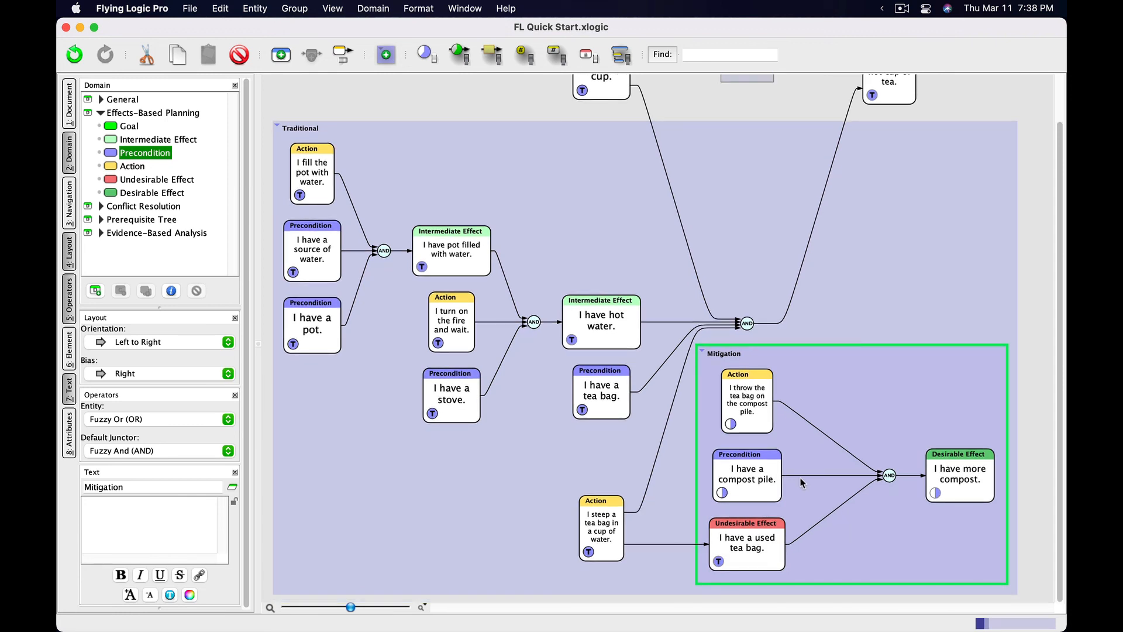
pyautogui.click(703, 353)
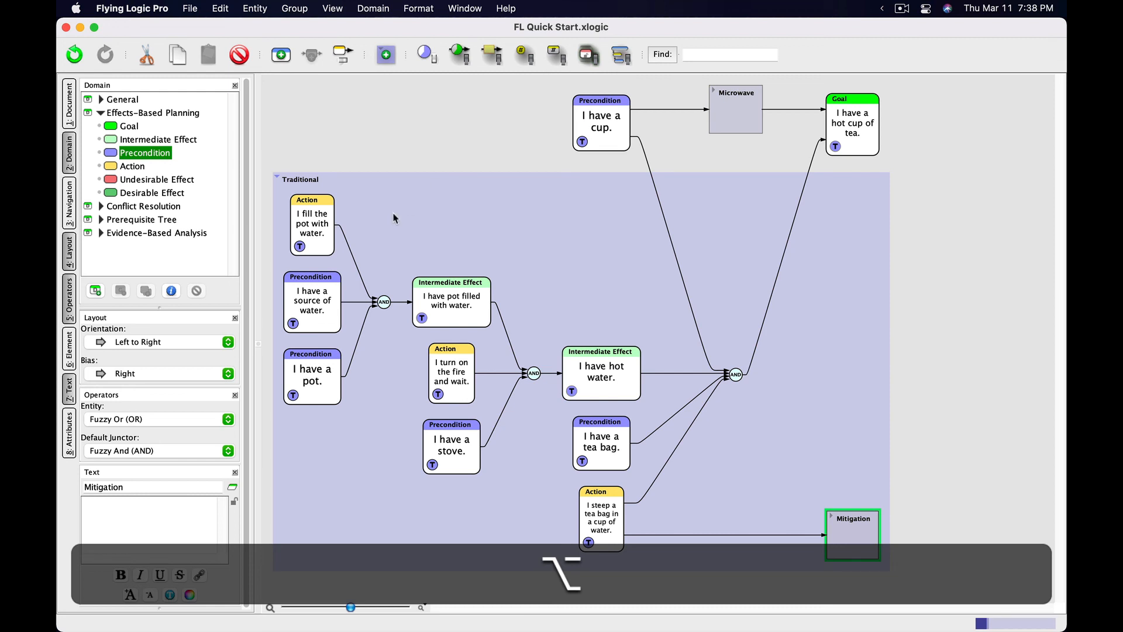
# Inside Traditional, group the entities leading to "I have pot filled with water." with it, and the fire and stove entities with "I have hot water.".
pyautogui.moveTo(393, 207); pyautogui.dragTo(297, 403)
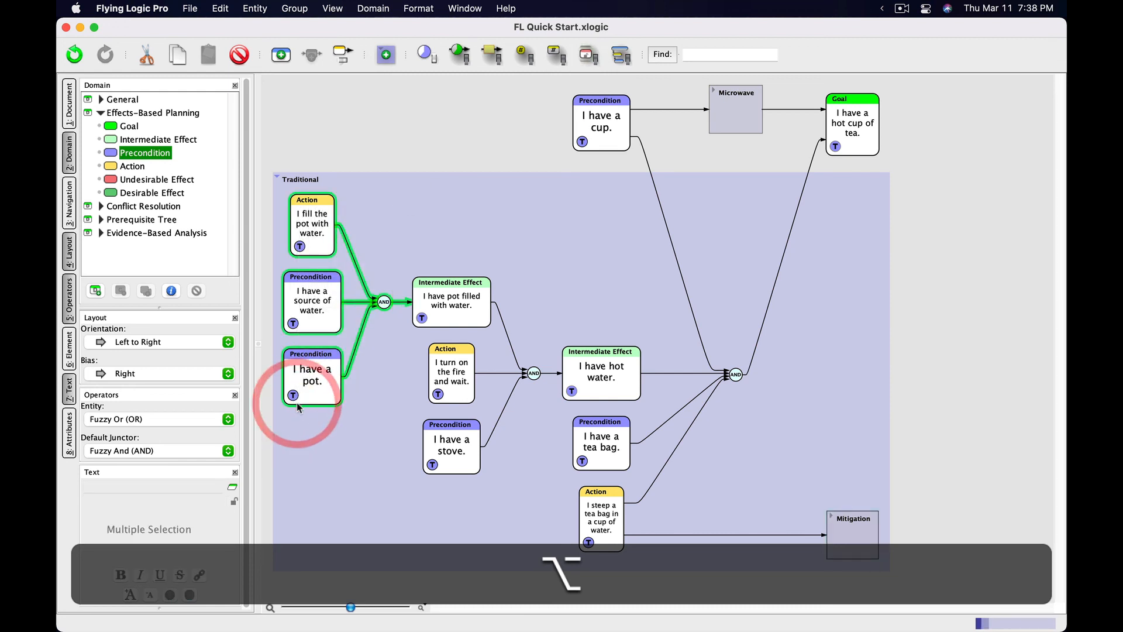
pyautogui.press('super+g')
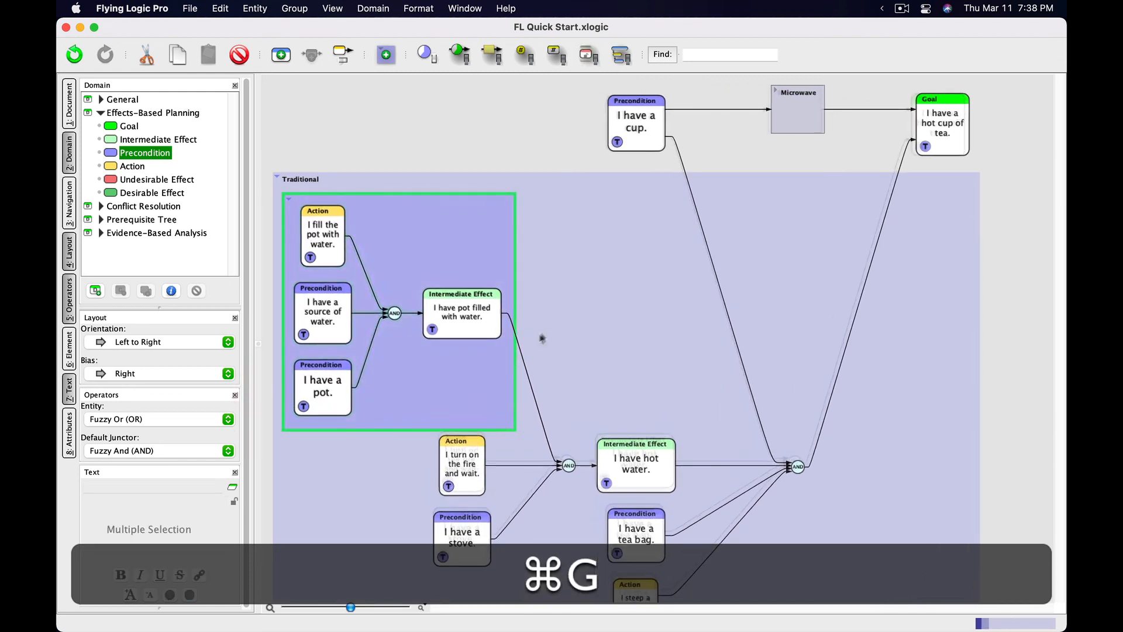
pyautogui.scroll(-3, 541, 353)
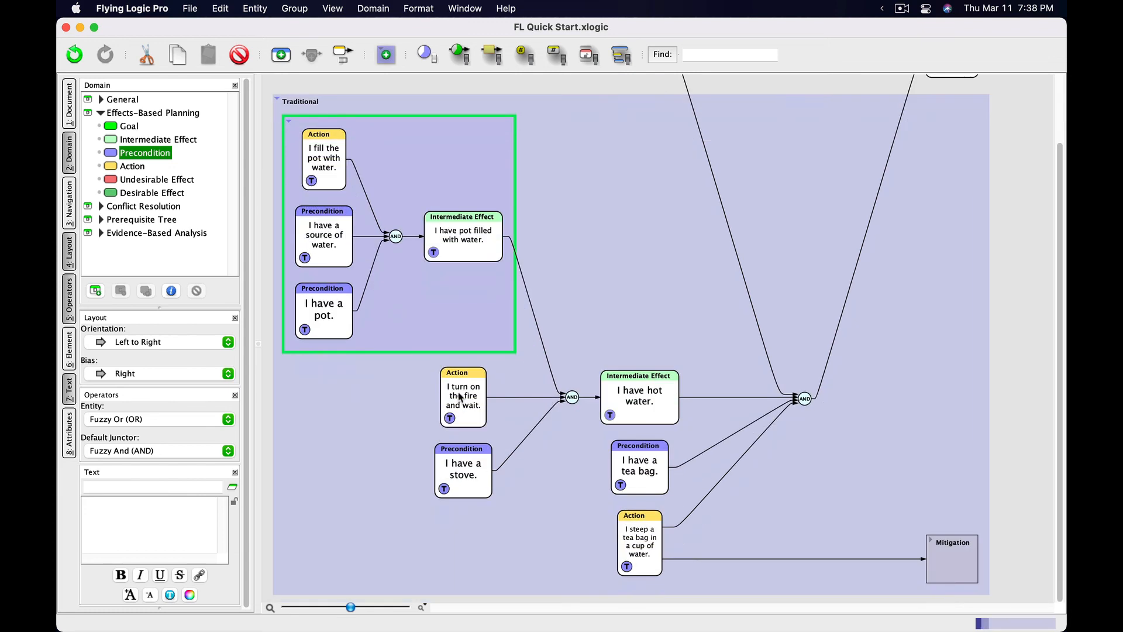
pyautogui.click(459, 394)
pyautogui.keyDown('shift'); pyautogui.click(468, 460); pyautogui.keyUp('shift')
pyautogui.keyDown('shift'); pyautogui.click(572, 397); pyautogui.keyUp('shift')
pyautogui.keyDown('shift'); pyautogui.click(643, 396); pyautogui.keyUp('shift')
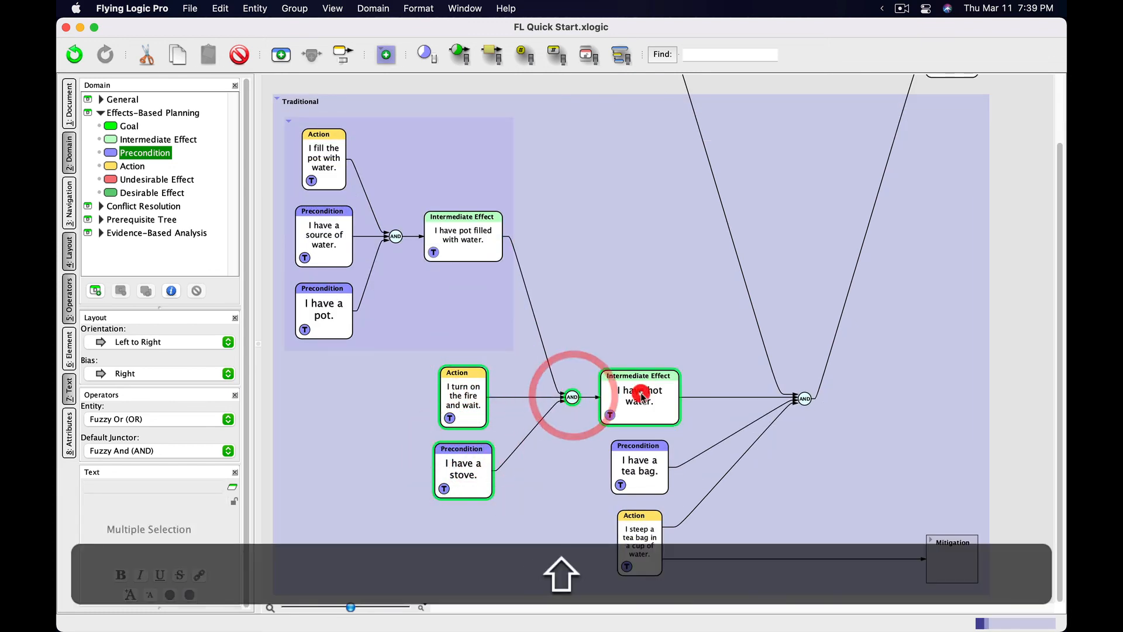
pyautogui.press('shift+super+g')
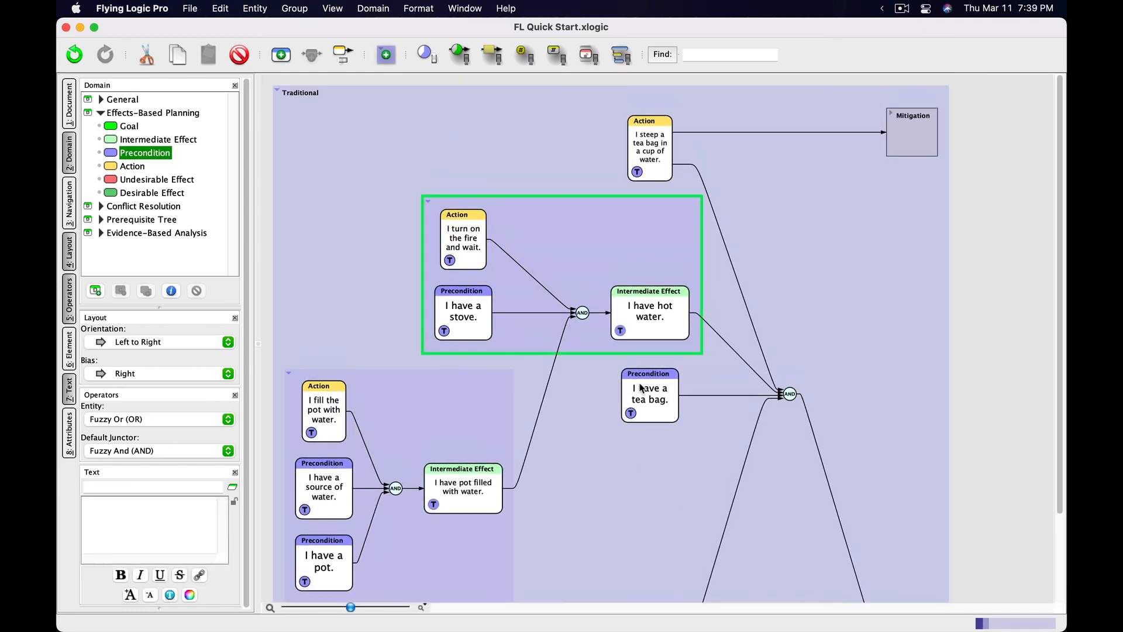
# Group "I have a tea bag.", "I steep a tea bag in a cup of water.", their AND junctor and the Mitigation group.
pyautogui.keyDown('shift'); pyautogui.click(649, 392); pyautogui.keyUp('shift')
pyautogui.keyDown('shift'); pyautogui.click(652, 153); pyautogui.keyUp('shift')
pyautogui.keyDown('shift'); pyautogui.click(790, 394); pyautogui.keyUp('shift')
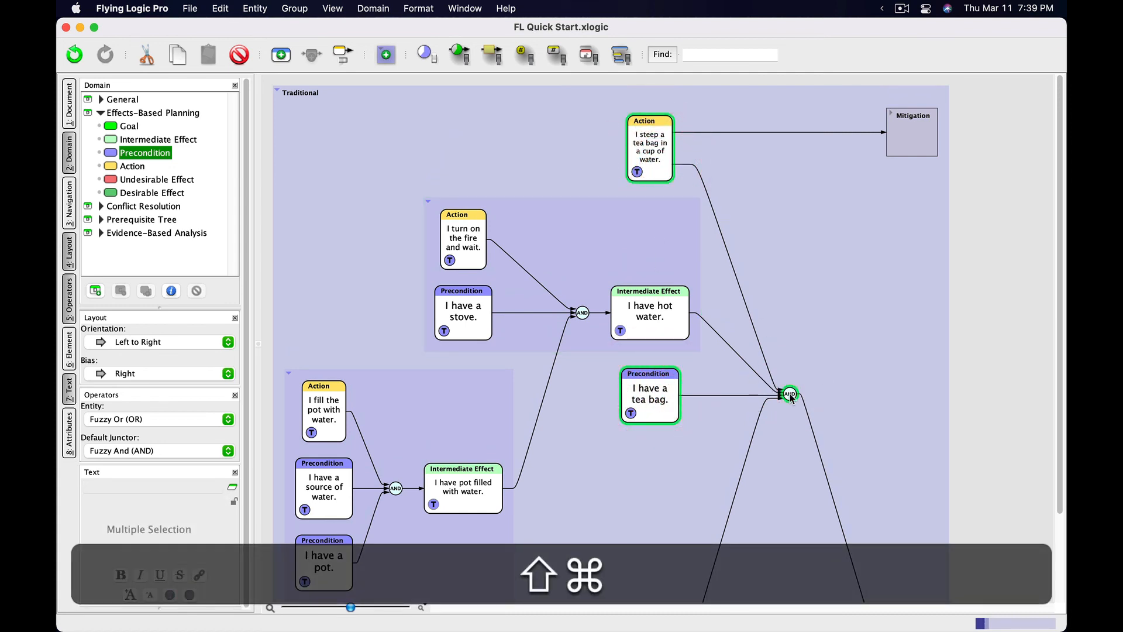
pyautogui.keyDown('shift'); pyautogui.keyDown('super'); pyautogui.click(910, 143); pyautogui.keyUp('super'); pyautogui.keyUp('shift')
pyautogui.press('shift+super+g')
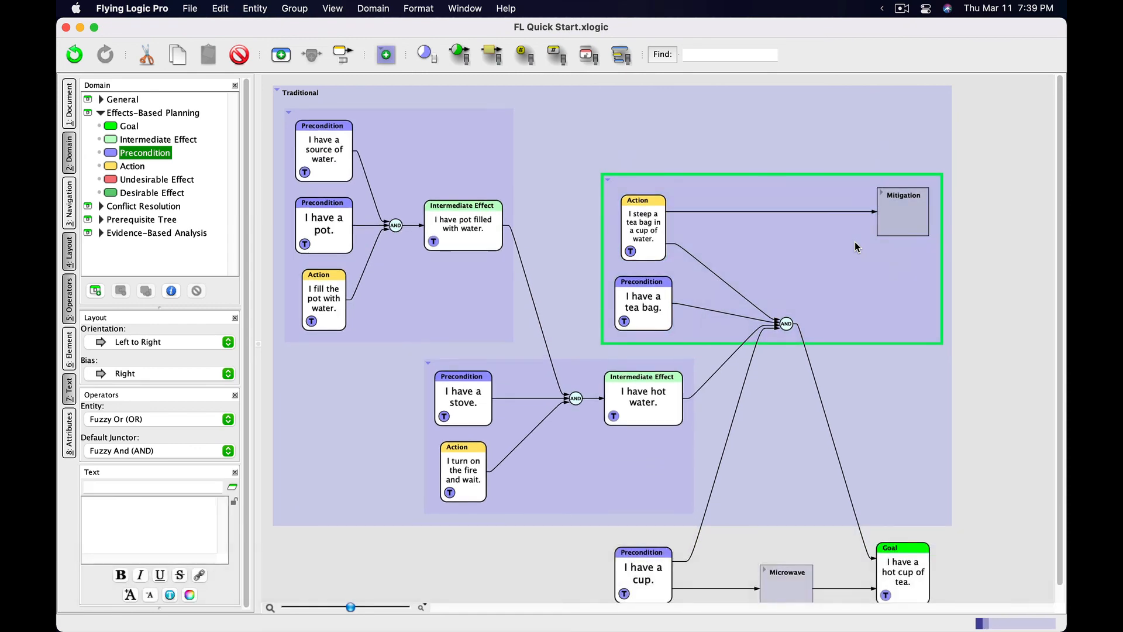
# Collapse Traditional together with all its nested groups, and reopen only the Traditional group.
pyautogui.click(607, 163)
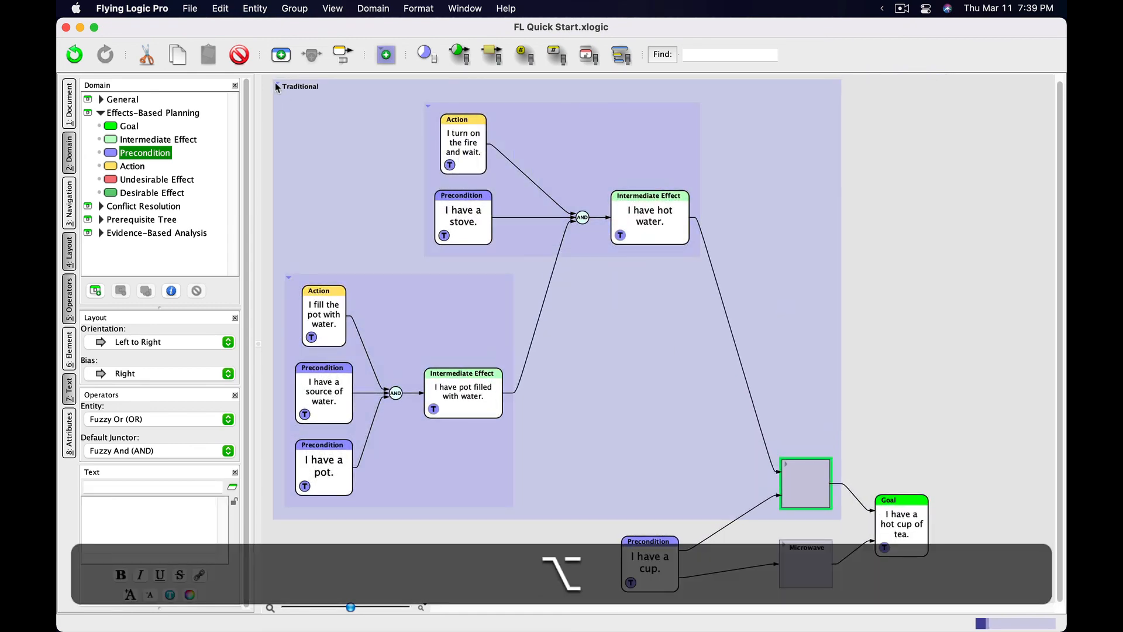
pyautogui.keyDown('alt'); pyautogui.click(276, 84); pyautogui.keyUp('alt')
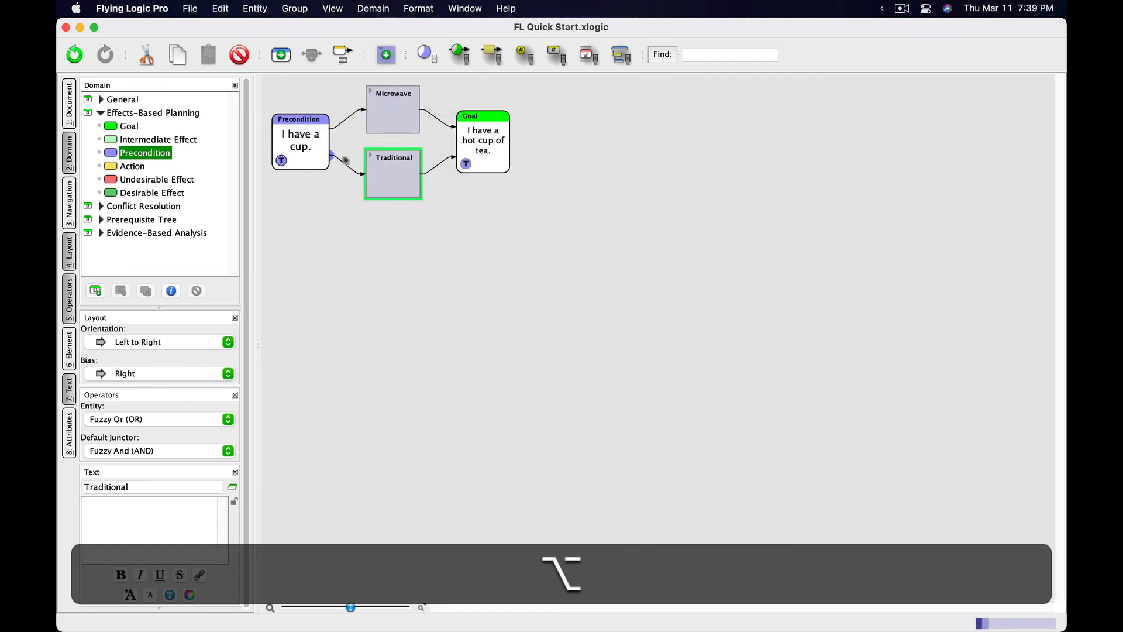
pyautogui.click(370, 156)
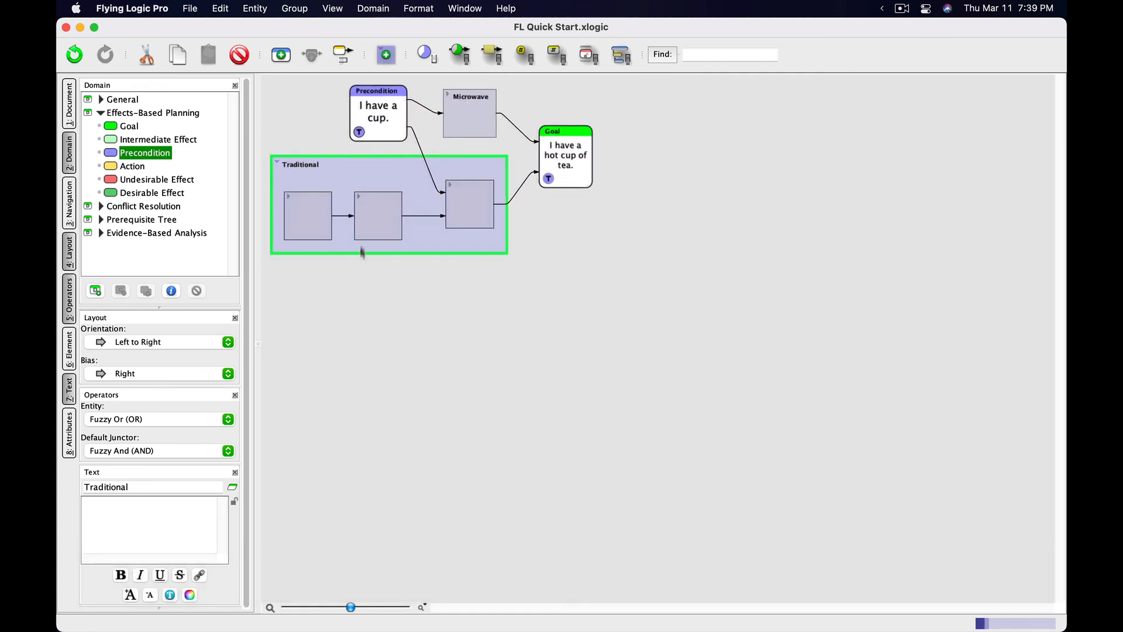
# Title the three collapsed groups inside Traditional "Step 1", "Step 2" and "Step 3" in order of flow.
pyautogui.doubleClick(303, 207)
pyautogui.write('Step')
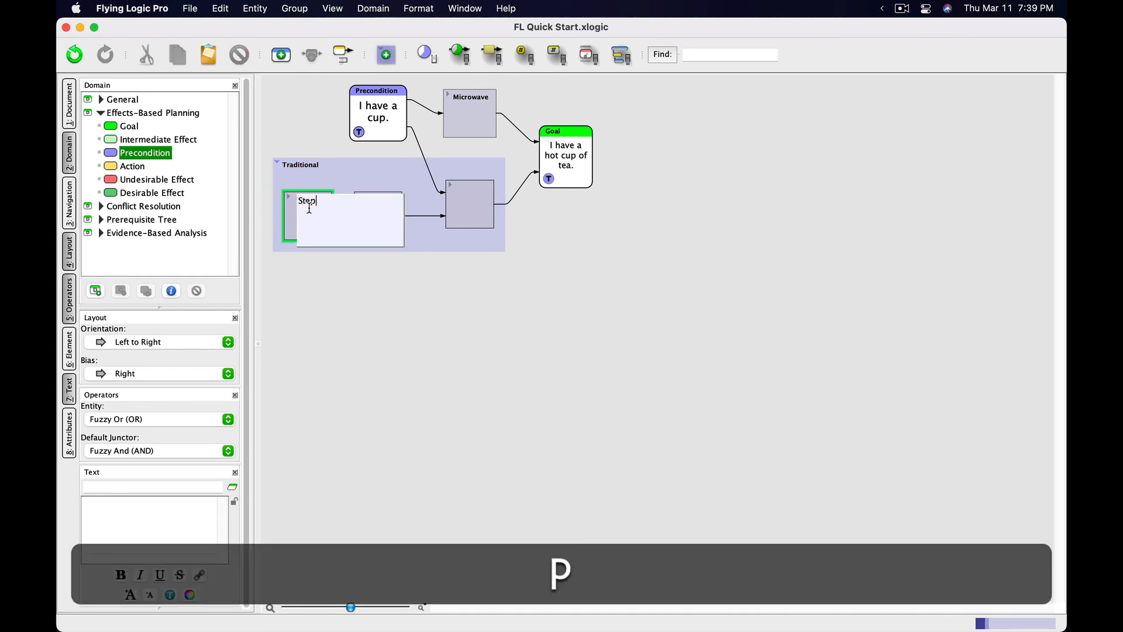
pyautogui.write(' 1')
pyautogui.press('Return')
pyautogui.click(378, 206)
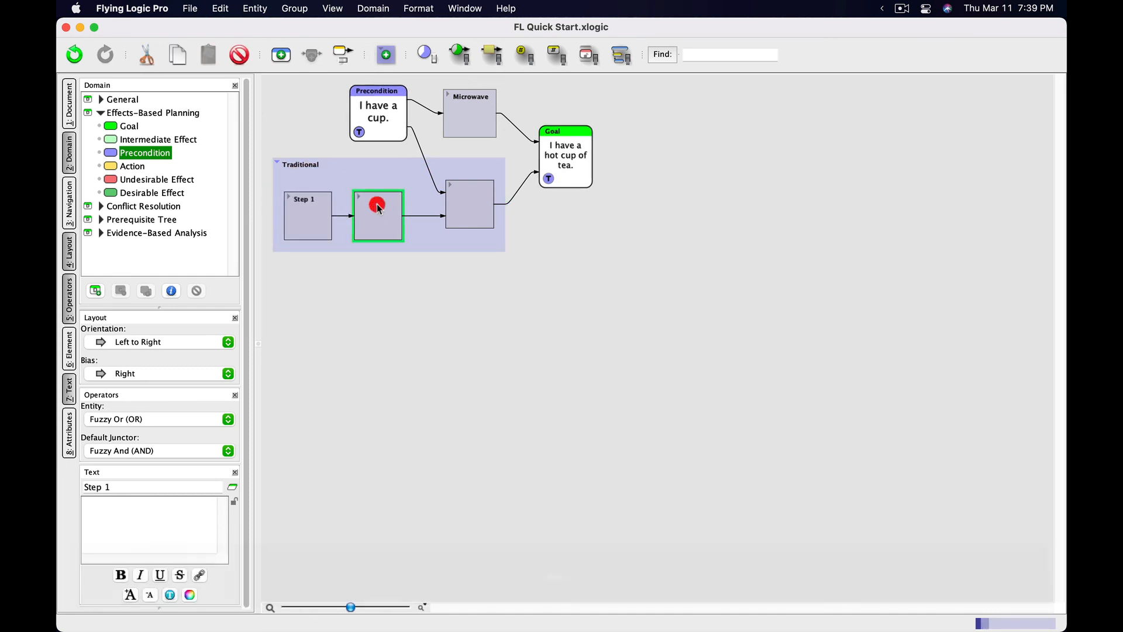
pyautogui.doubleClick(377, 206)
pyautogui.write('Step 2')
pyautogui.press('Return')
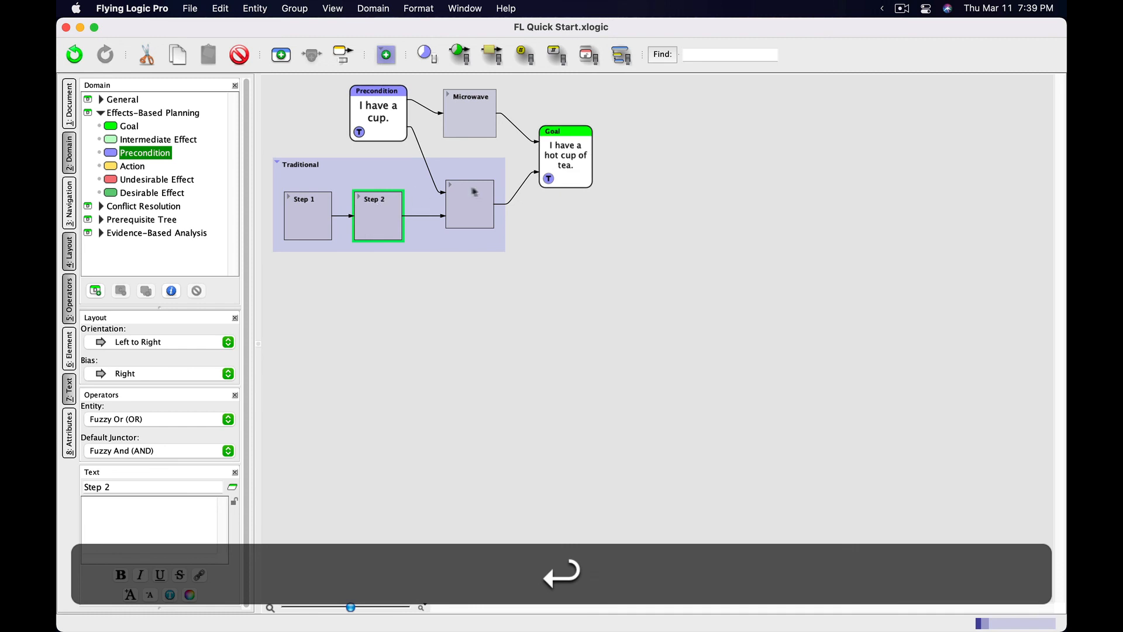
pyautogui.doubleClick(474, 192)
pyautogui.write('Step 3')
pyautogui.press('Return')
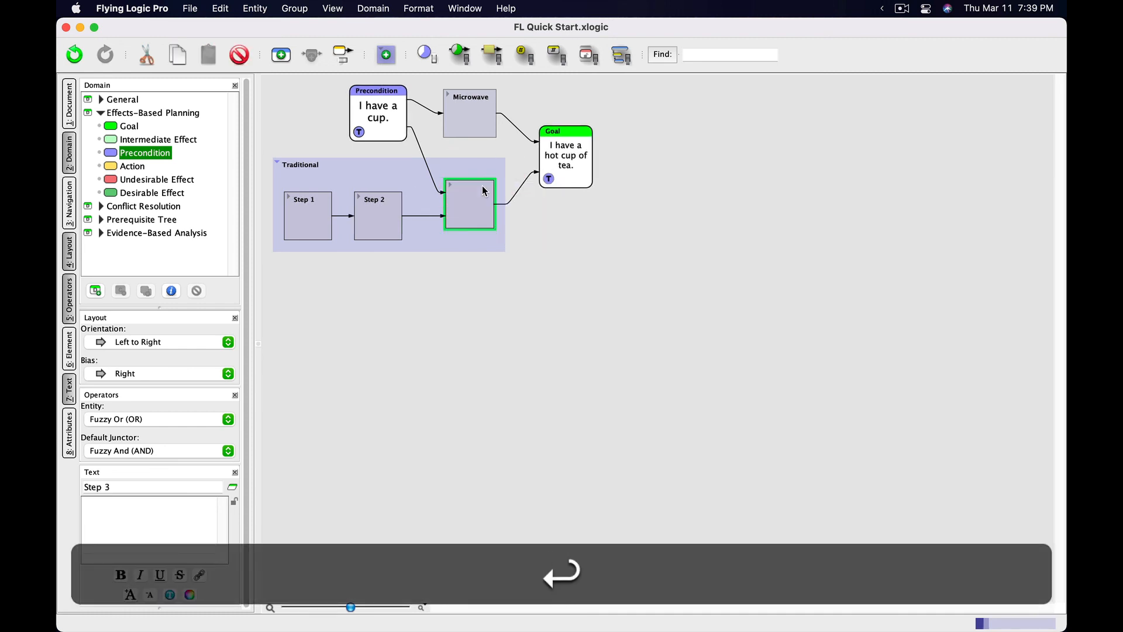
# Expand the Step 1, Step 2 and Step 3 groups and the Mitigation group nested in Step 3.
pyautogui.click(289, 197)
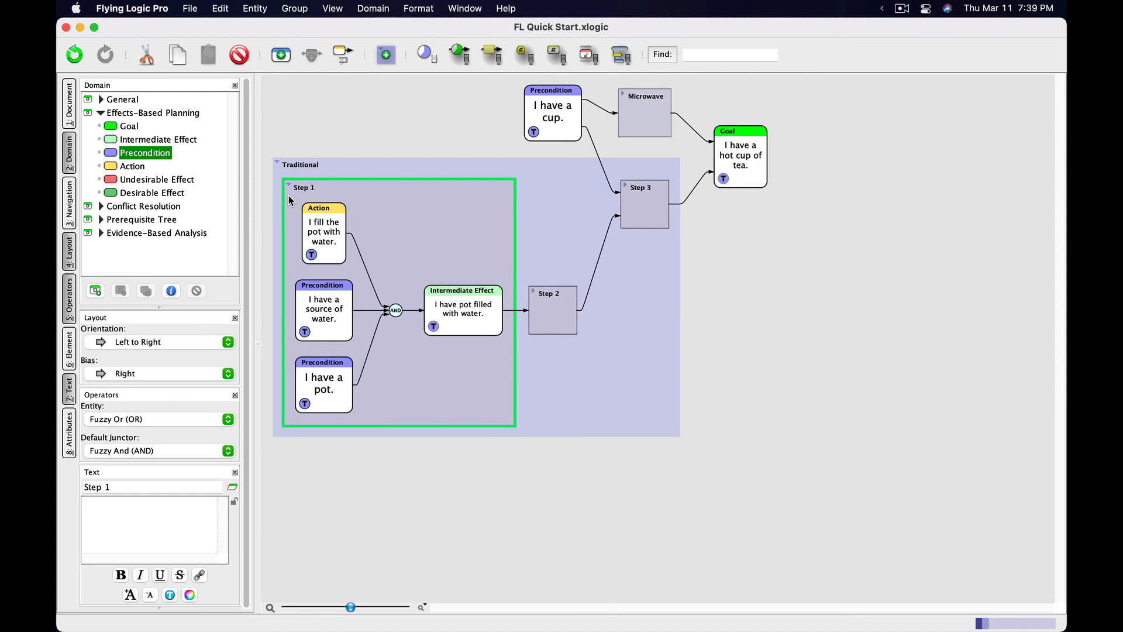
pyautogui.click(533, 297)
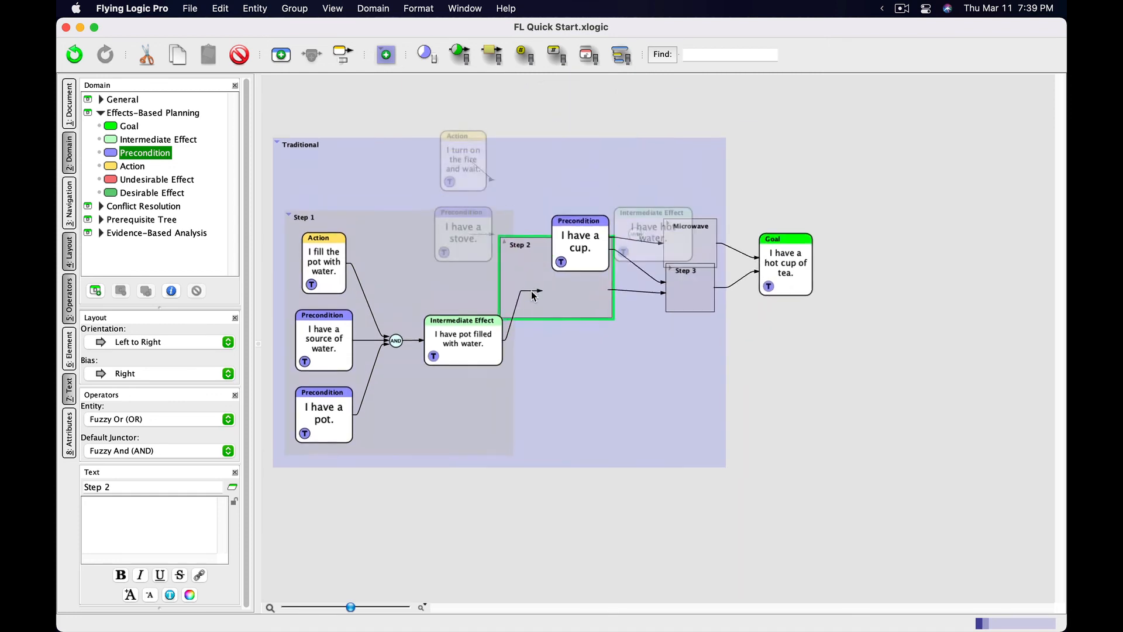
pyautogui.scroll(-2, 584, 313)
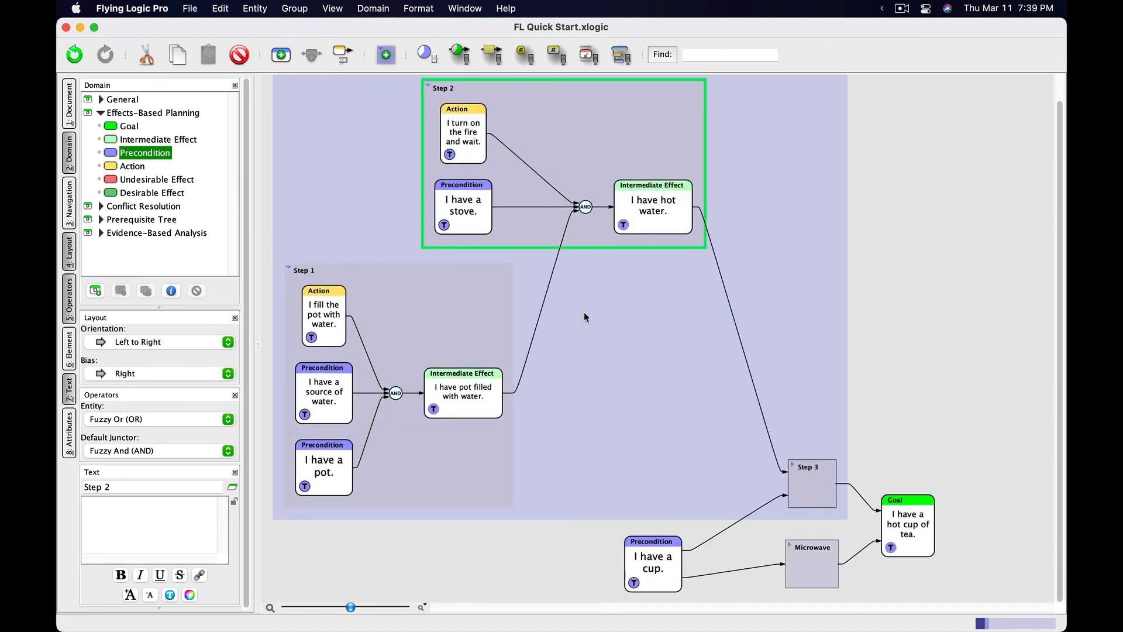
pyautogui.click(792, 468)
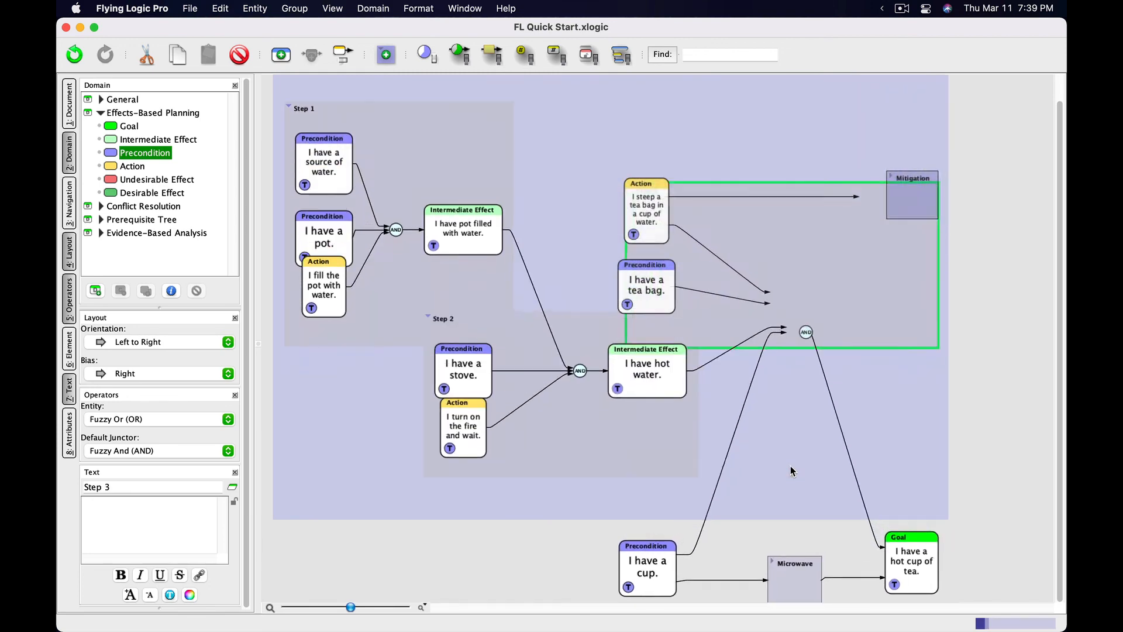
pyautogui.click(890, 175)
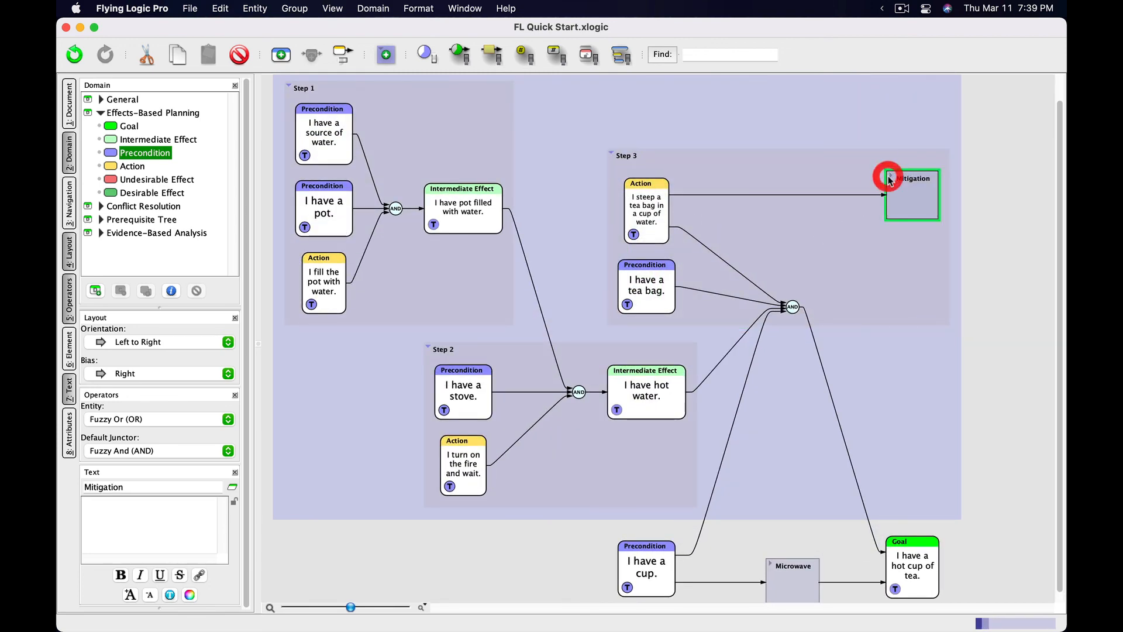